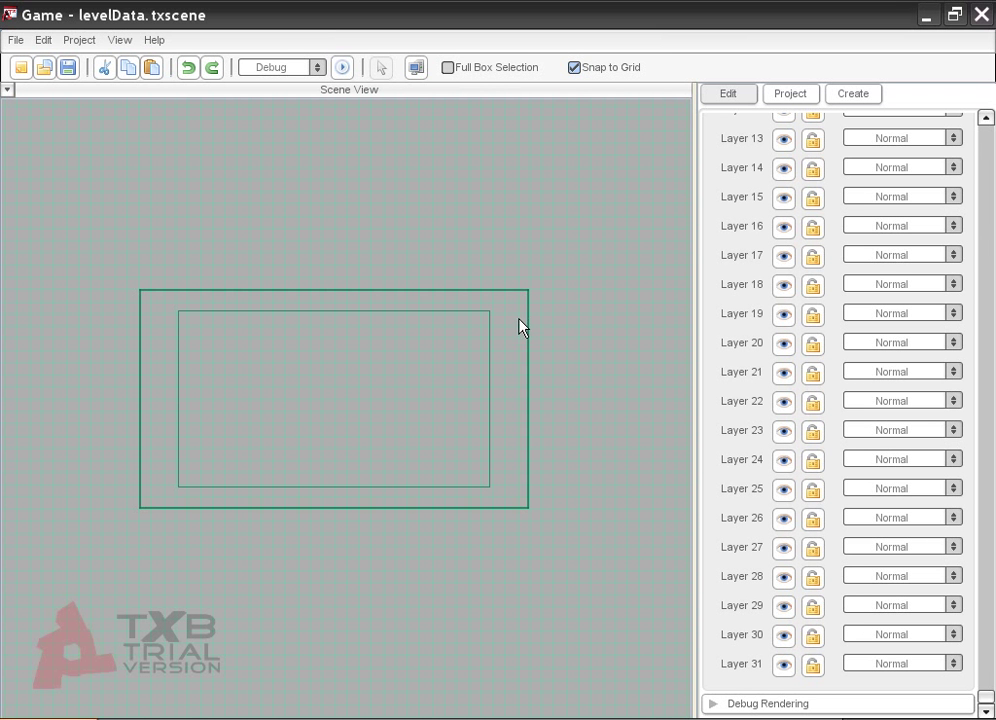
Drag a tilemap from the Create library's Tilemaps section into the middle of the scene
scroll(513, 378, "up", 5)
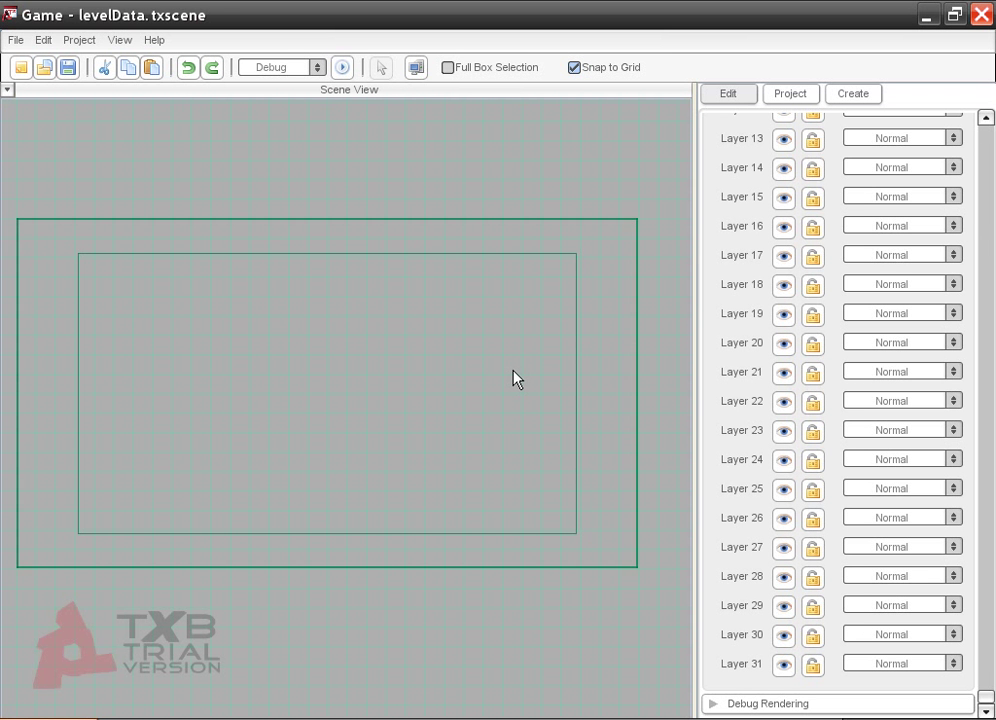
scroll(513, 378, "down", 1)
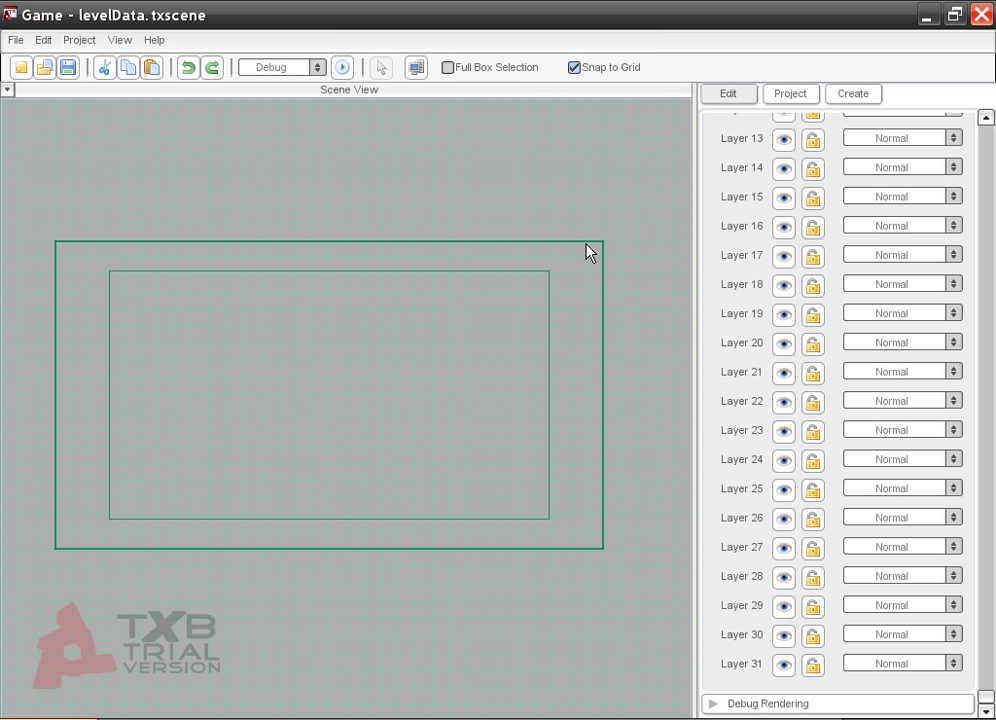
left_click(853, 96)
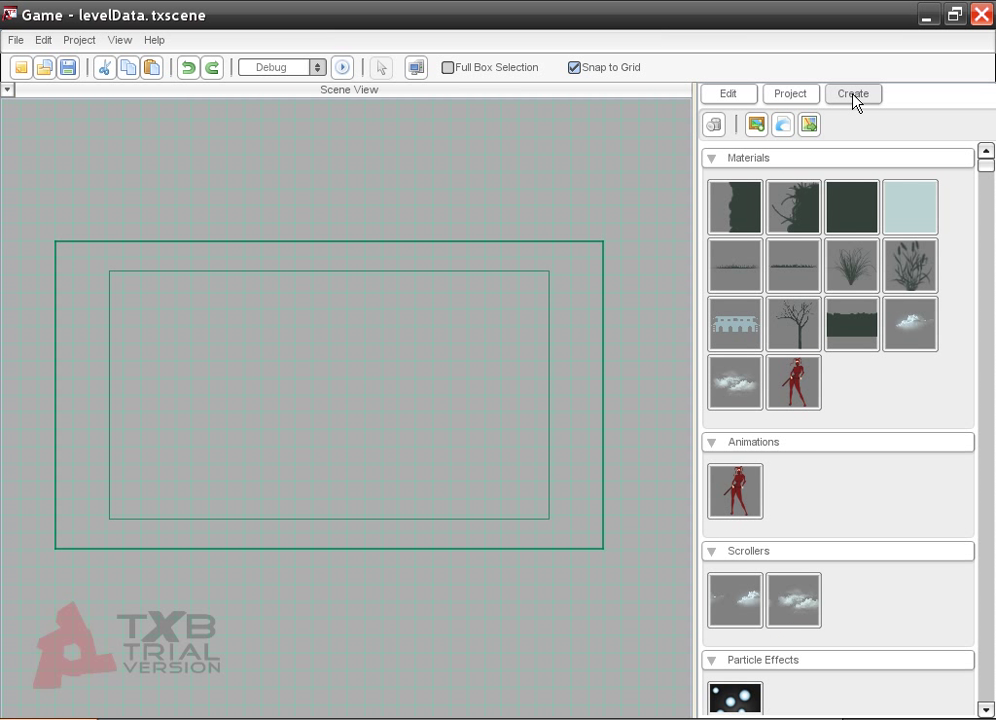
scroll(846, 469, "down", 4)
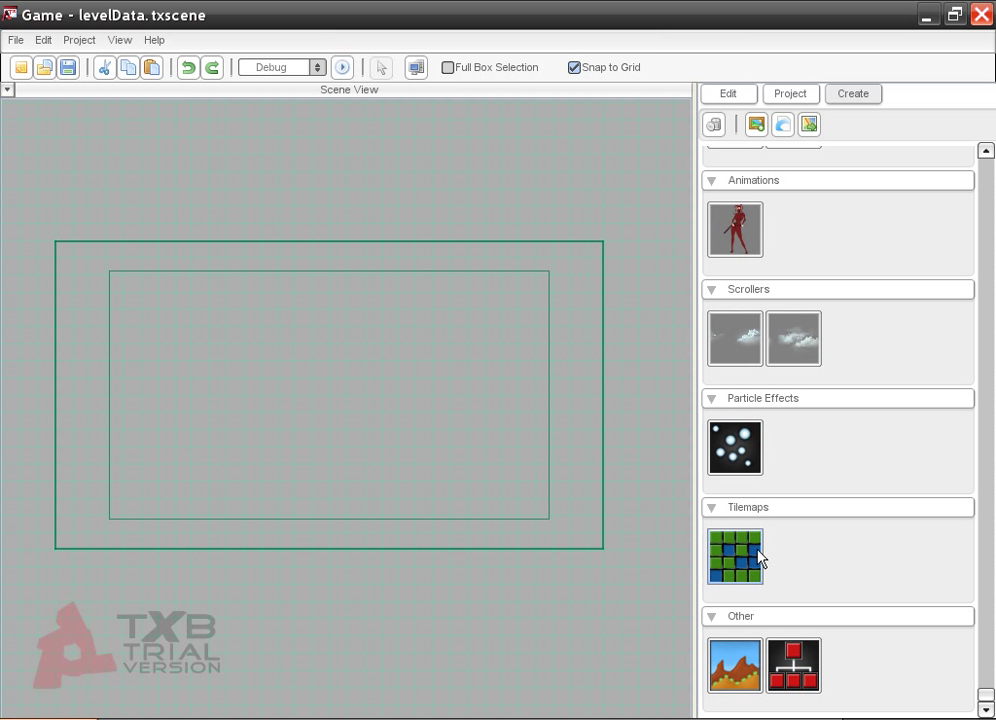
left_click_drag(745, 569, 393, 420)
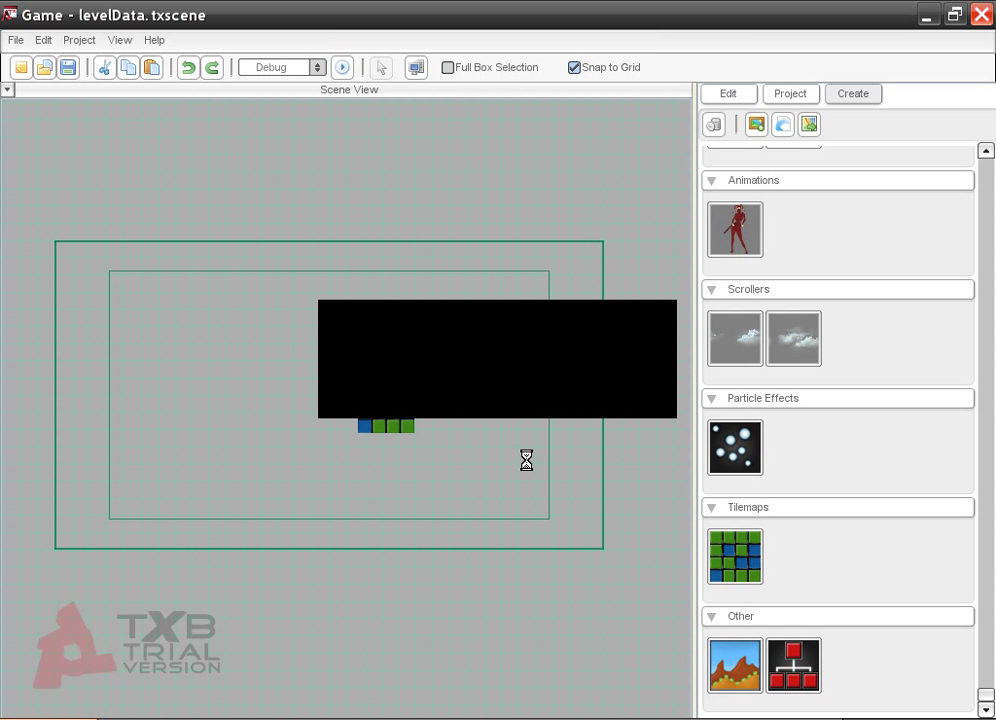
Set the tilemap to 20×12 tiles of 64×64 and size the object to fit the layer
double_click(862, 158)
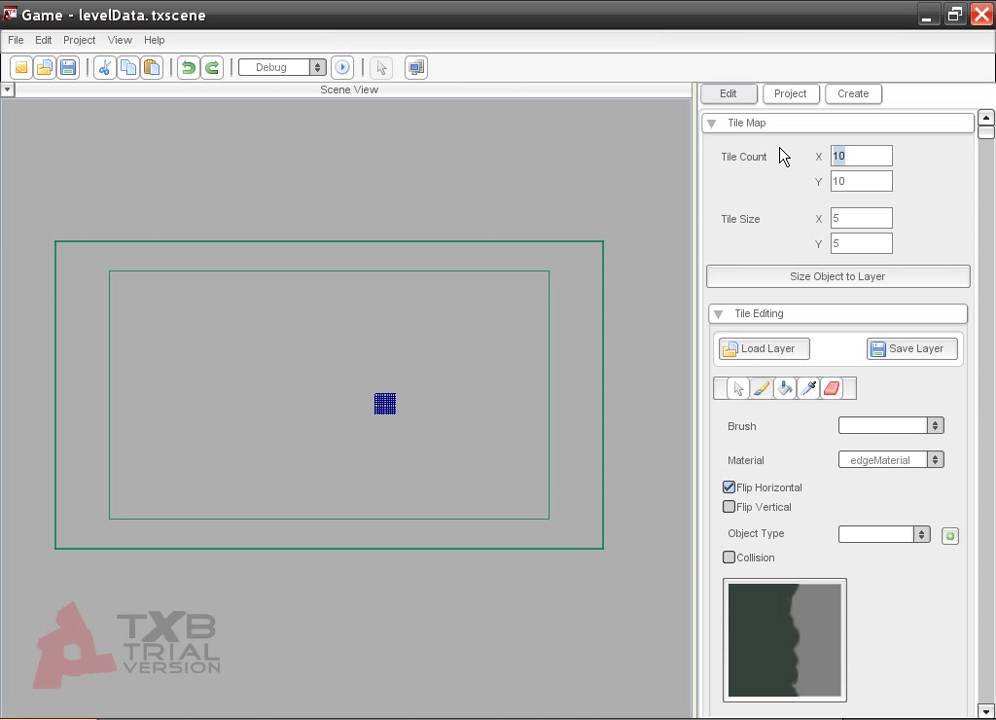
type("20")
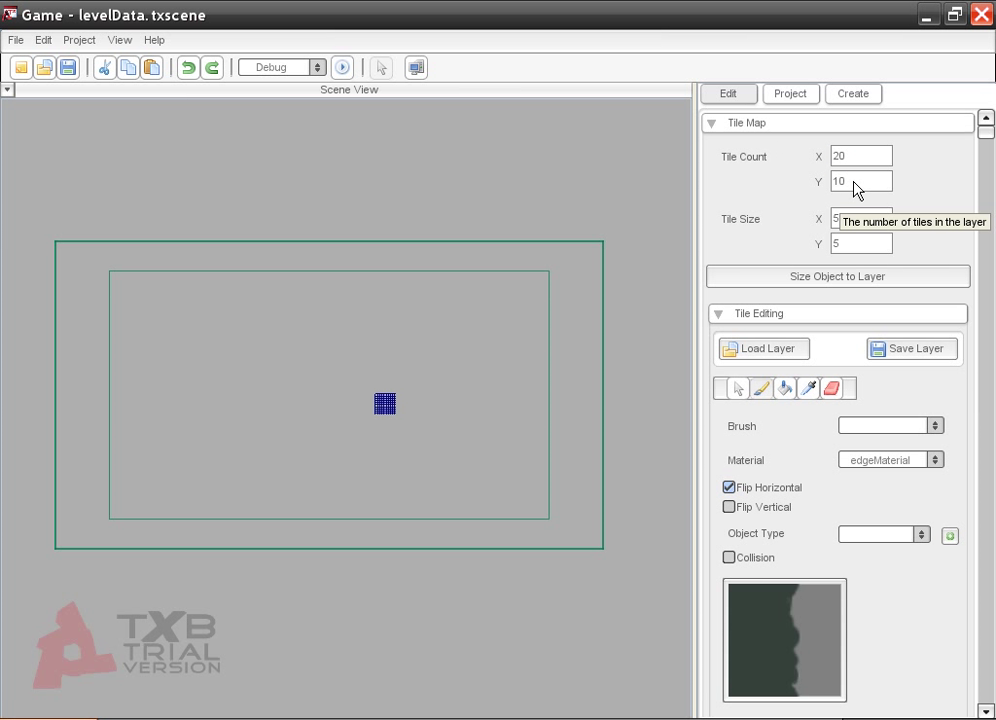
key("Tab")
type("12")
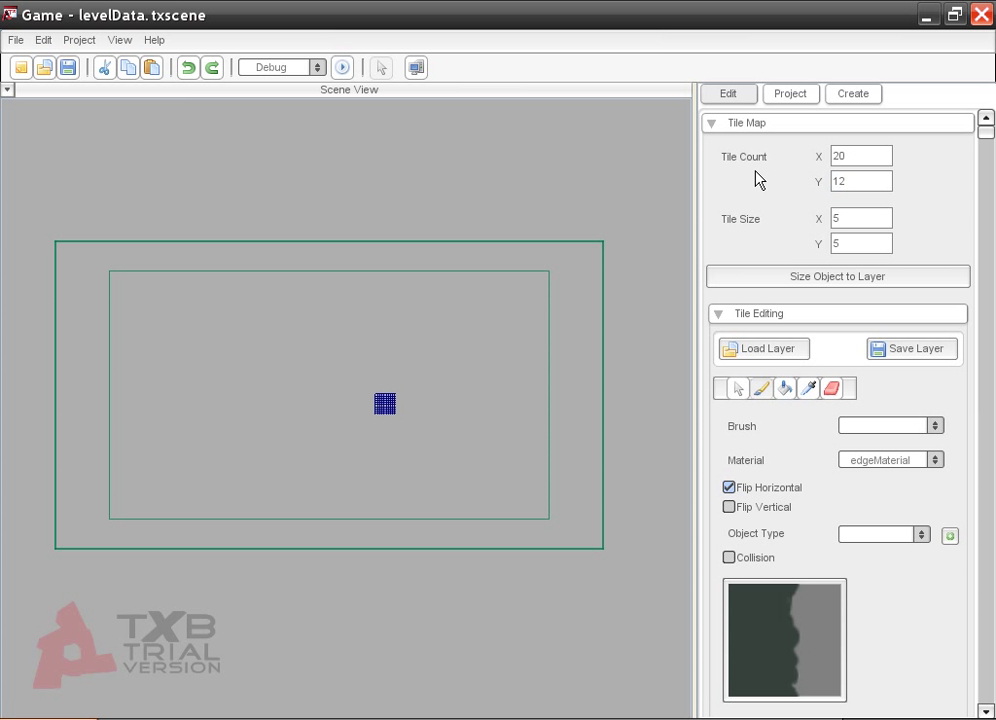
double_click(858, 218)
type("64")
left_click(872, 243)
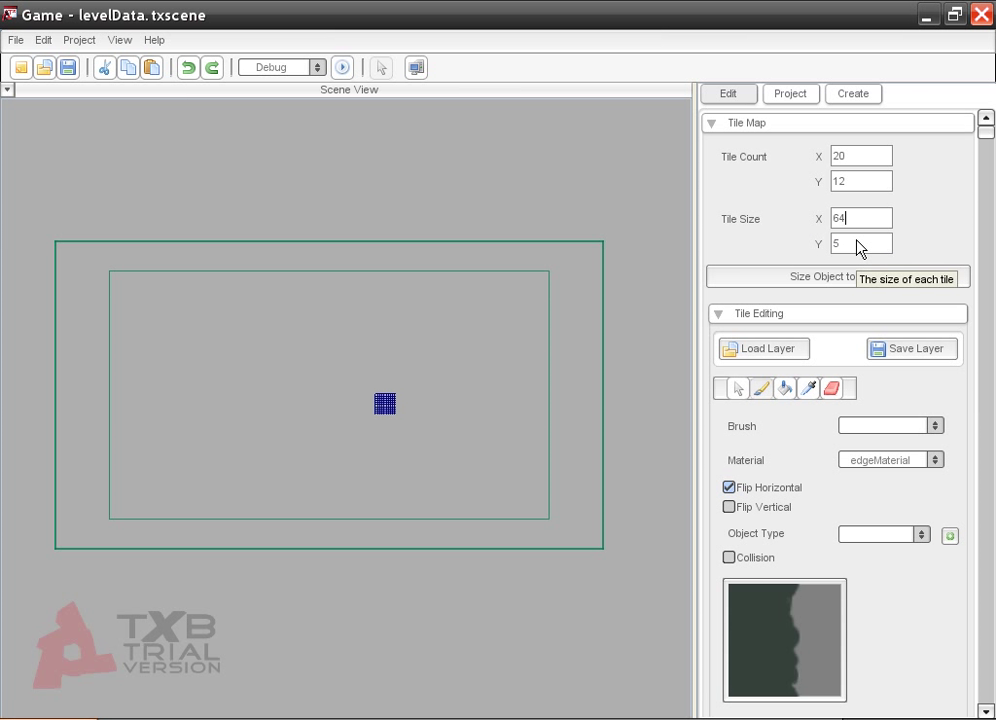
type("64")
double_click(848, 244)
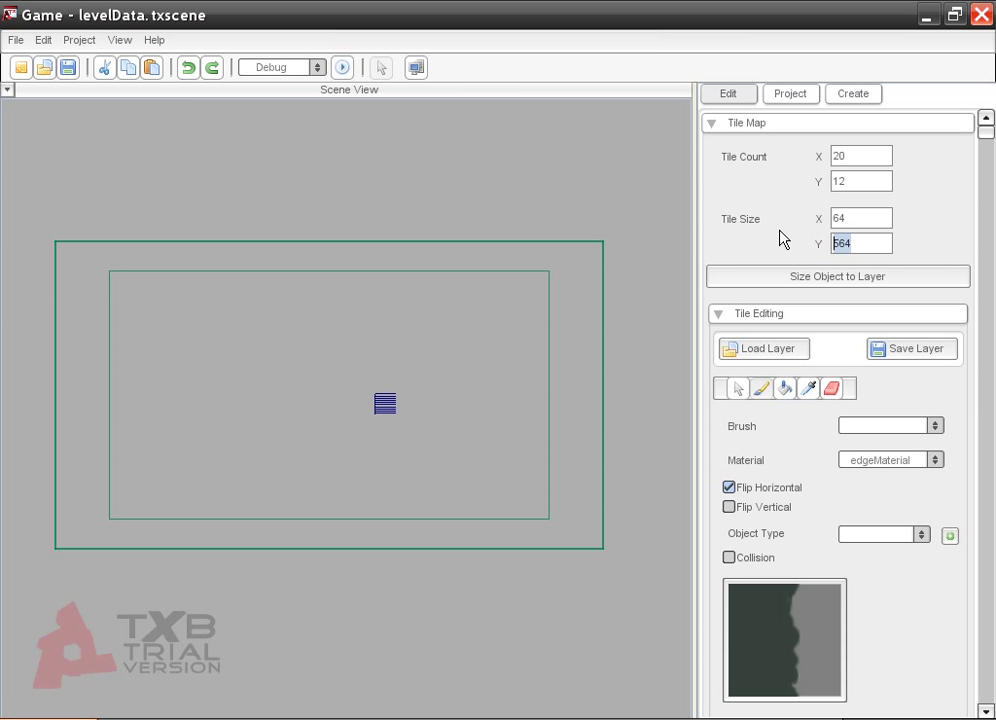
type("64")
left_click(795, 280)
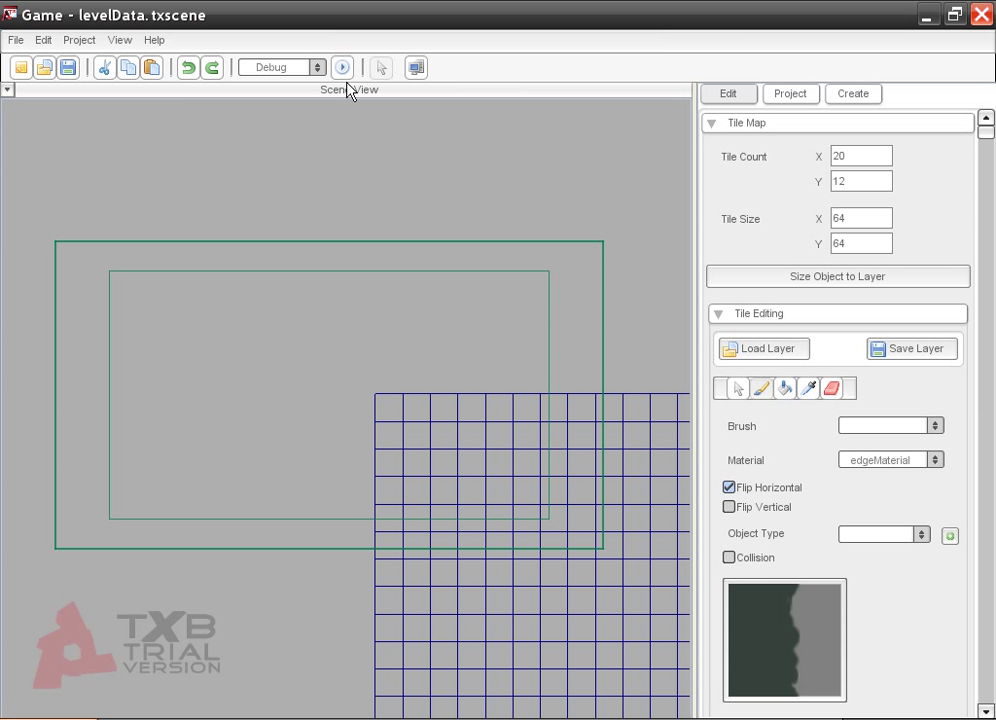
Move the 1280×768 tilemap over the camera area at position −5, 4
left_click(381, 67)
left_click(578, 517)
left_click_drag(578, 517, 254, 353)
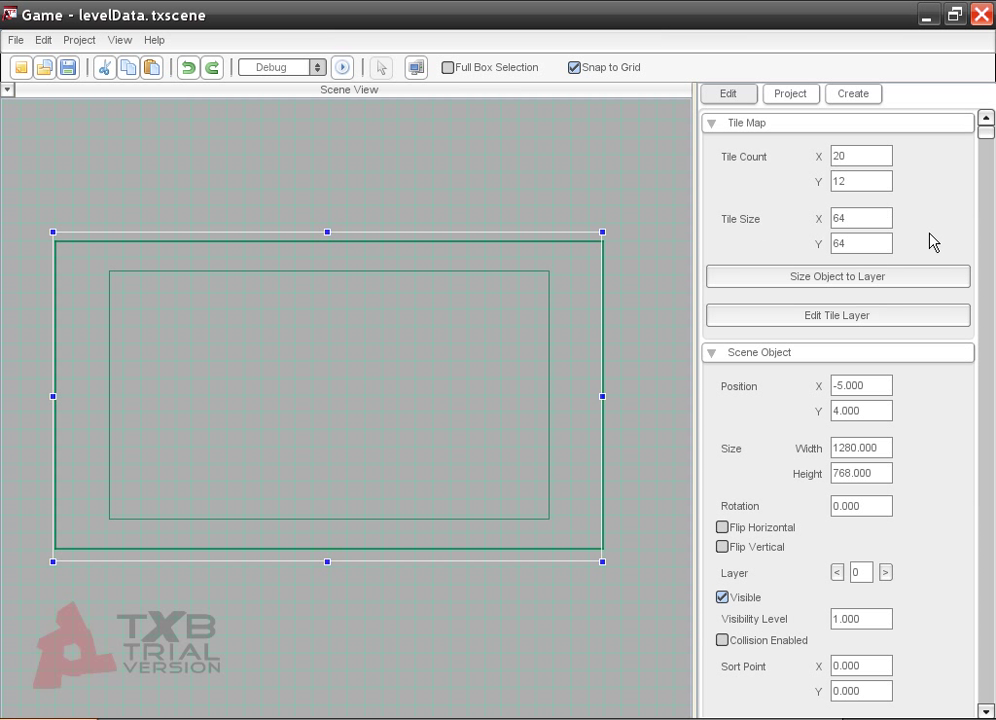
left_click(161, 222)
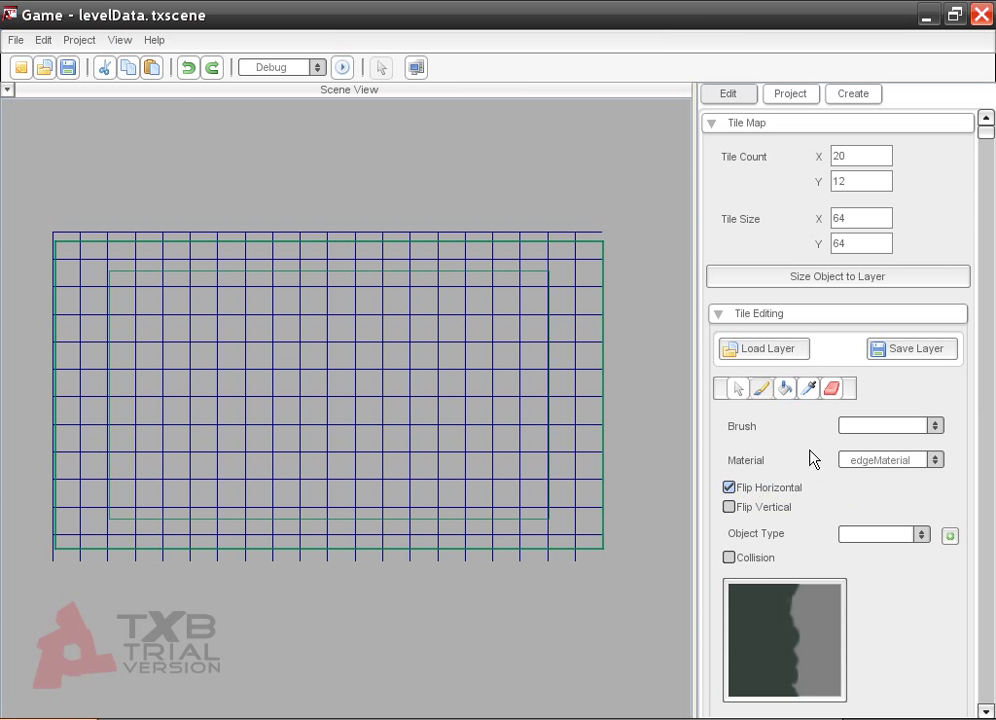
Fill the whole 20×12 grid with the light blue skyMaterial
left_click(936, 462)
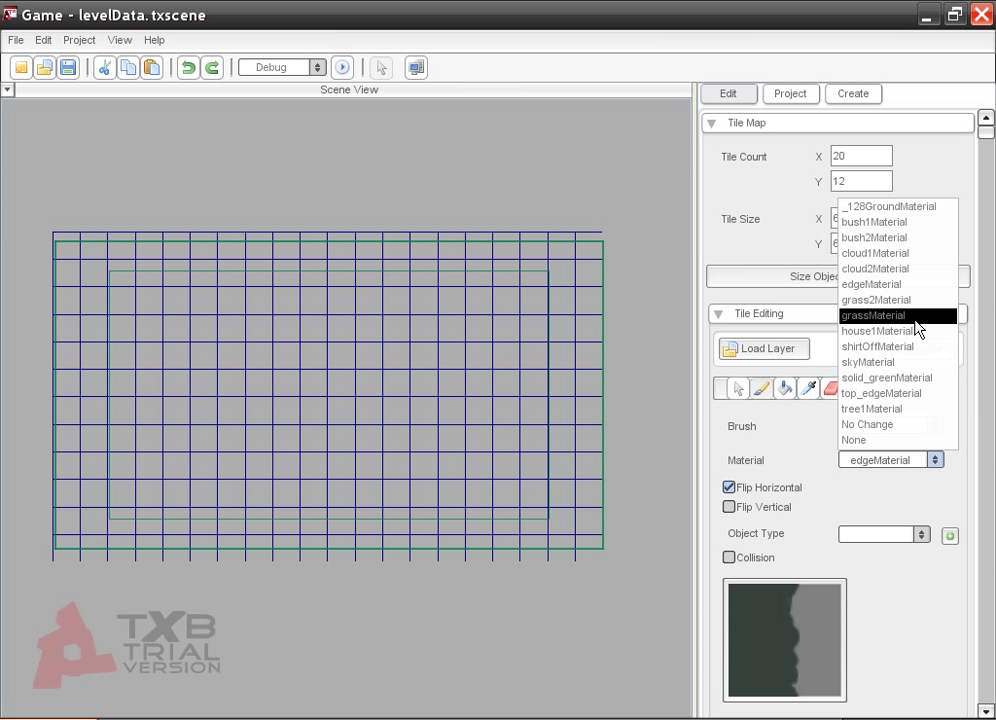
left_click(909, 364)
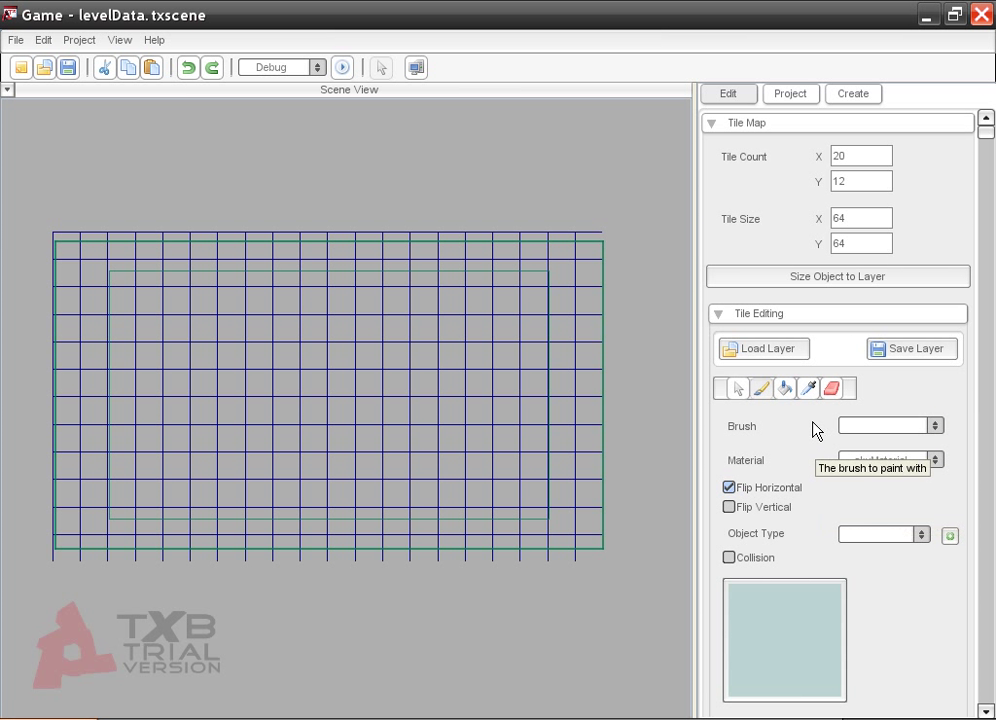
left_click(442, 382)
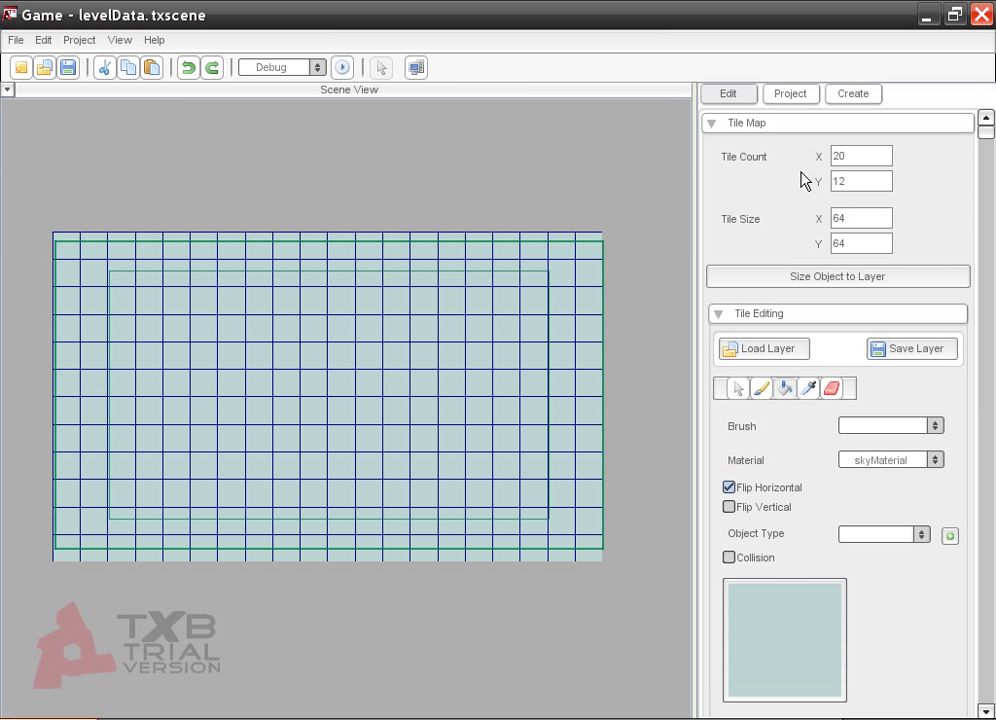
scroll(796, 307, "down", 1)
scroll(797, 312, "up", 1)
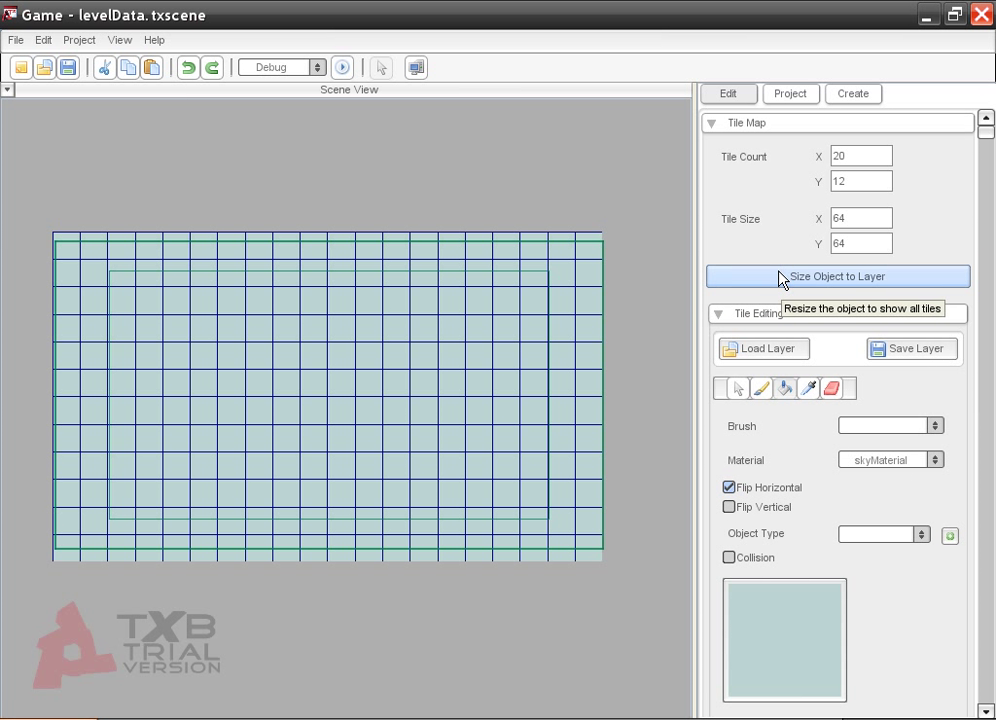
Put the sky tilemap on layer 30 and deselect it
left_click(381, 68)
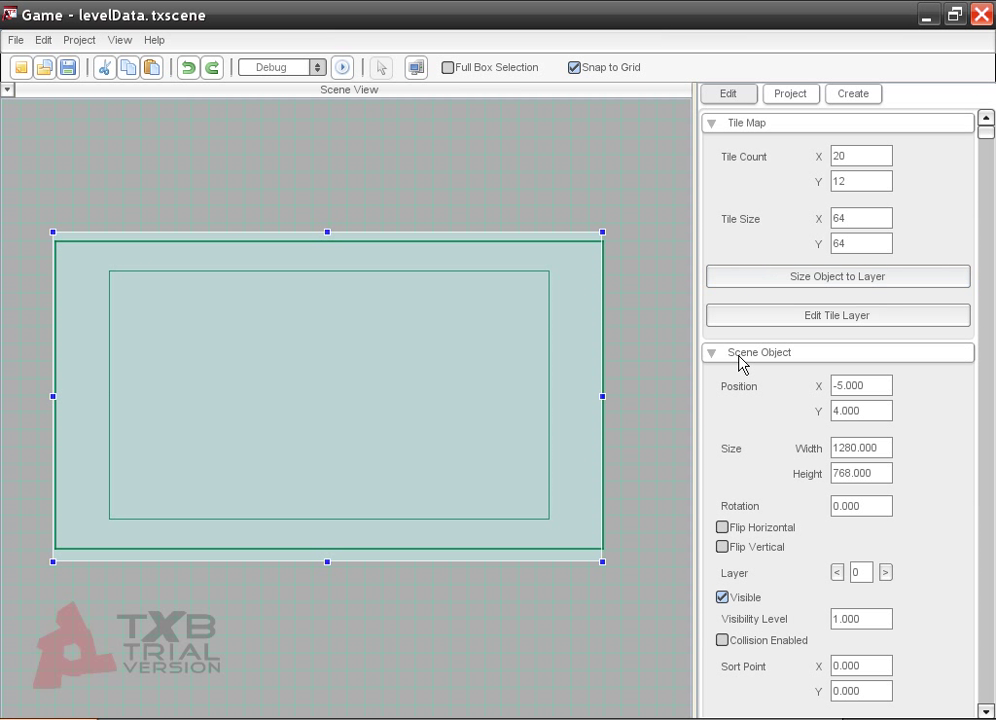
scroll(740, 362, "down", 1)
left_click(870, 487)
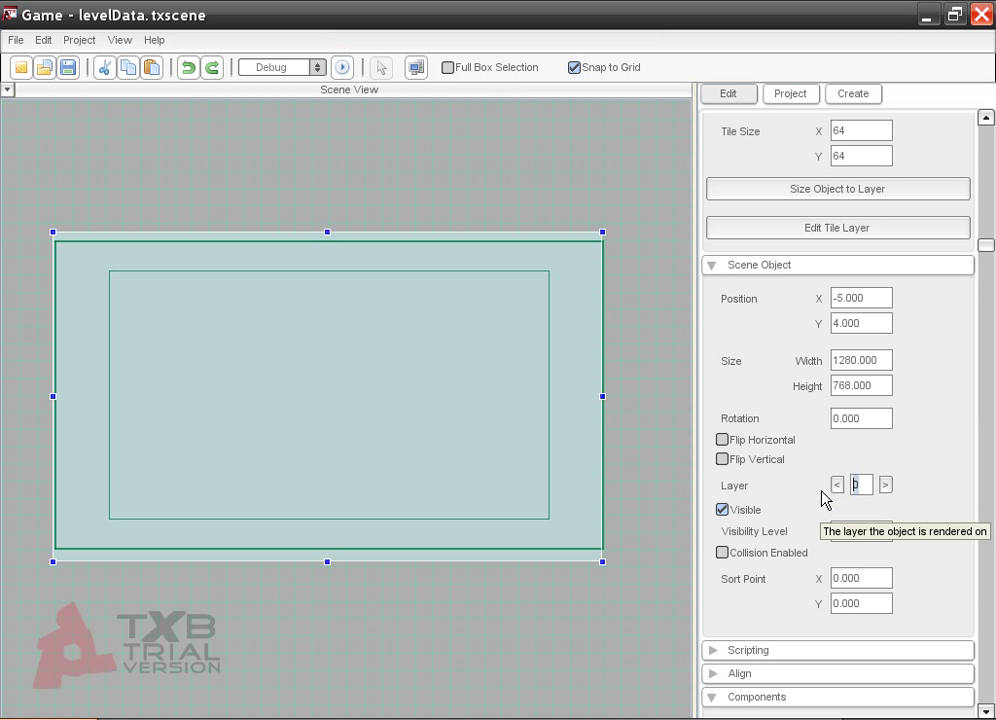
type("30")
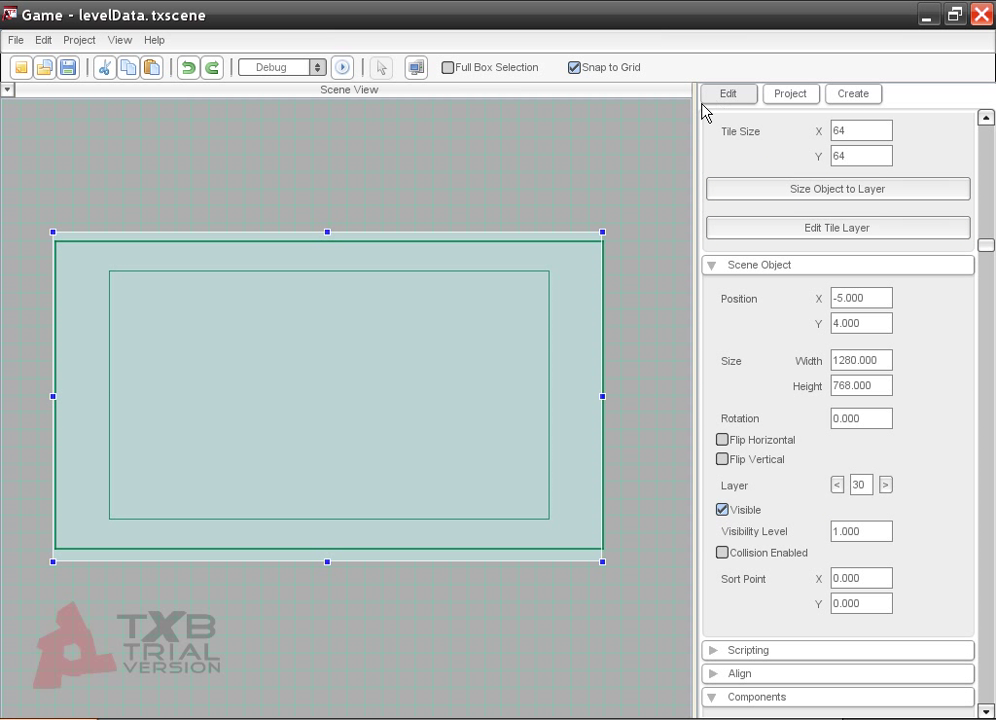
left_click(638, 149)
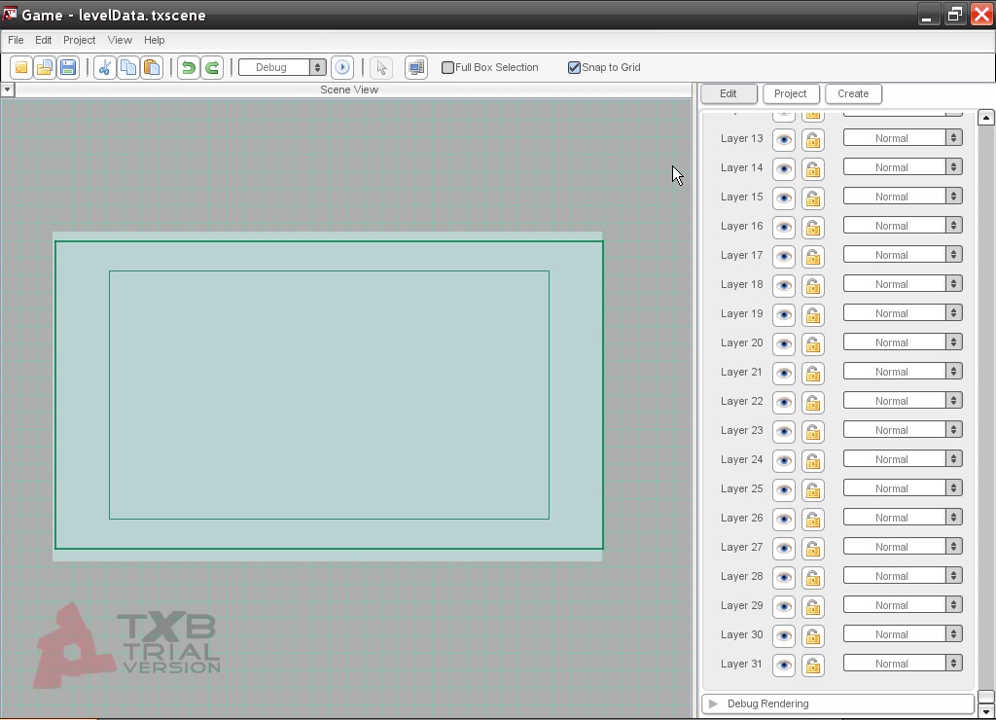
Lock Layer 30 in the layer list so the sky tilemap can't be edited
scroll(850, 320, "up", 3)
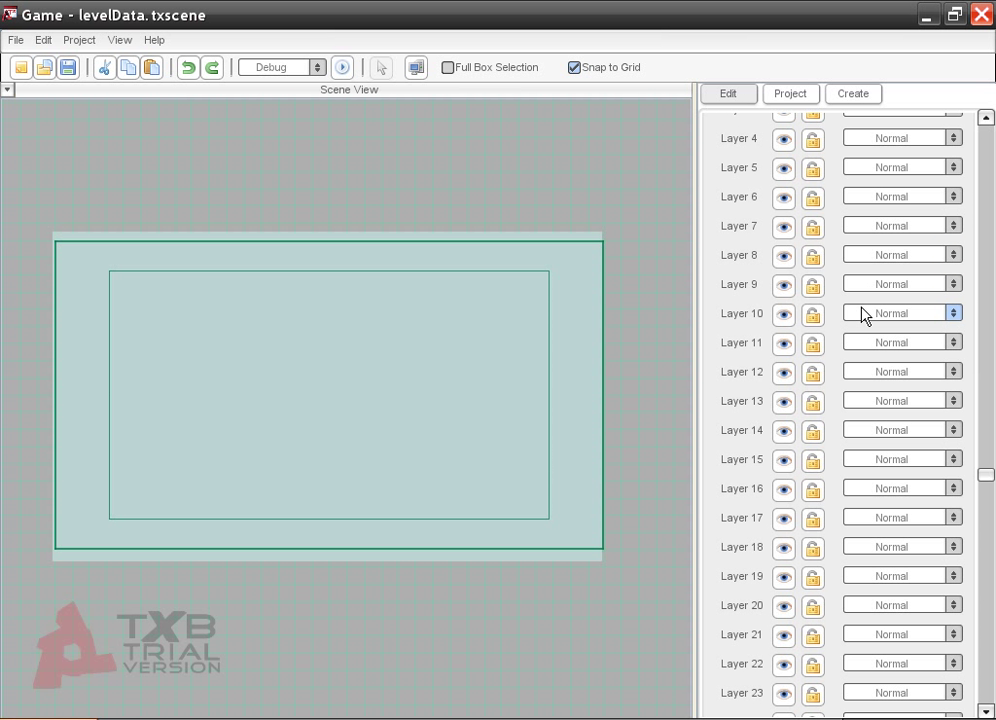
scroll(860, 311, "up", 3)
scroll(855, 343, "down", 1)
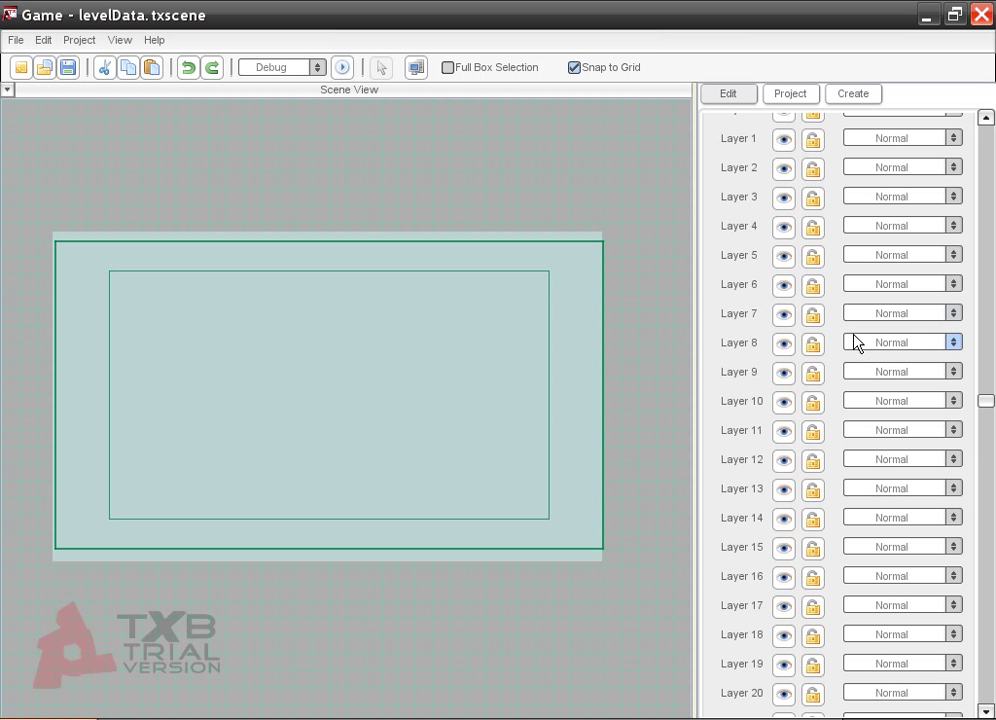
scroll(850, 348, "down", 4)
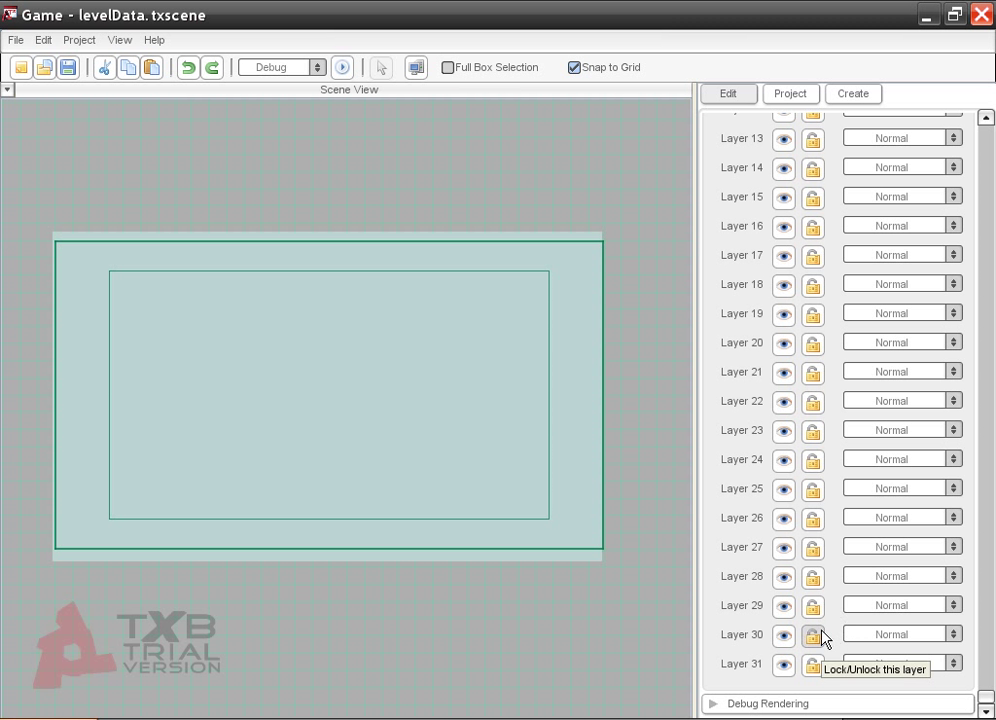
left_click(815, 636)
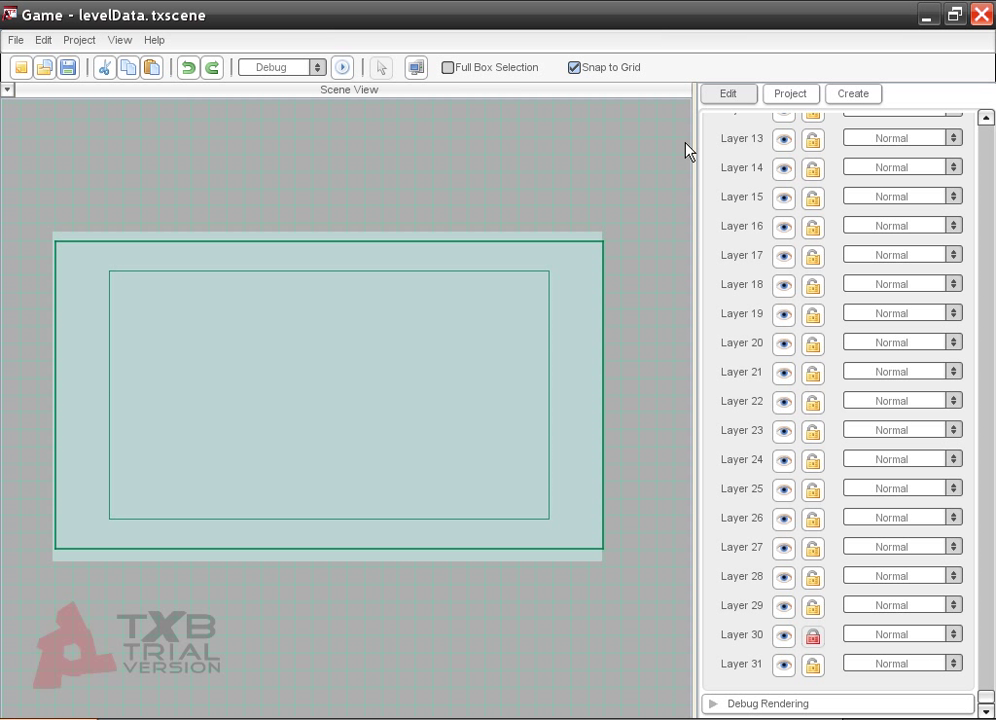
left_click(849, 96)
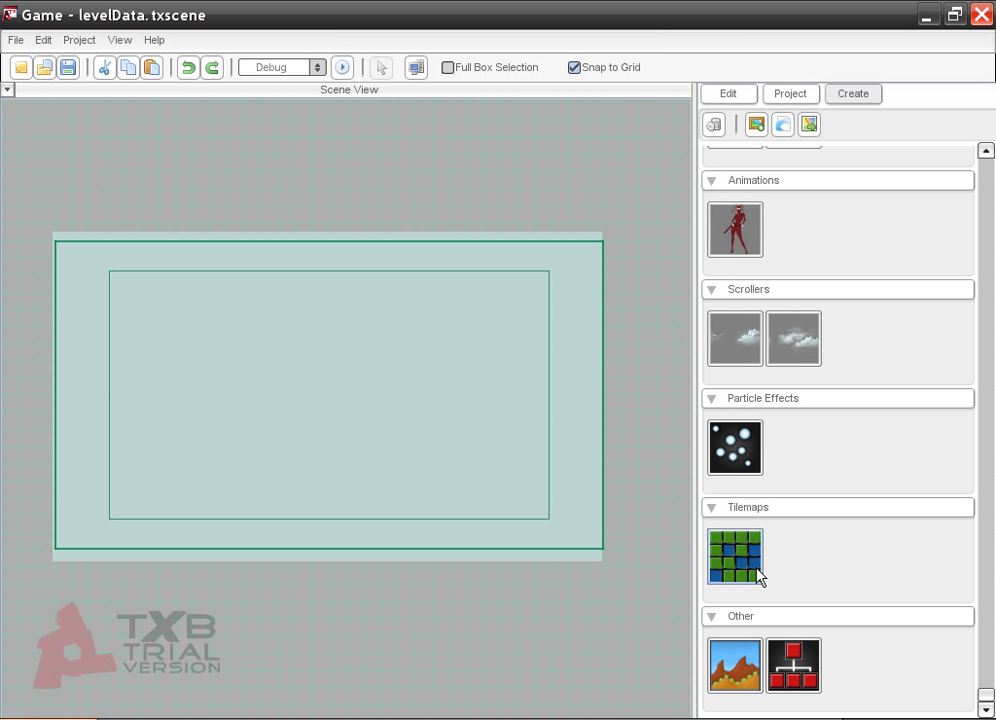
Add a second tilemap at the scene centre and reduce it to one tile row
left_click_drag(758, 577, 405, 433)
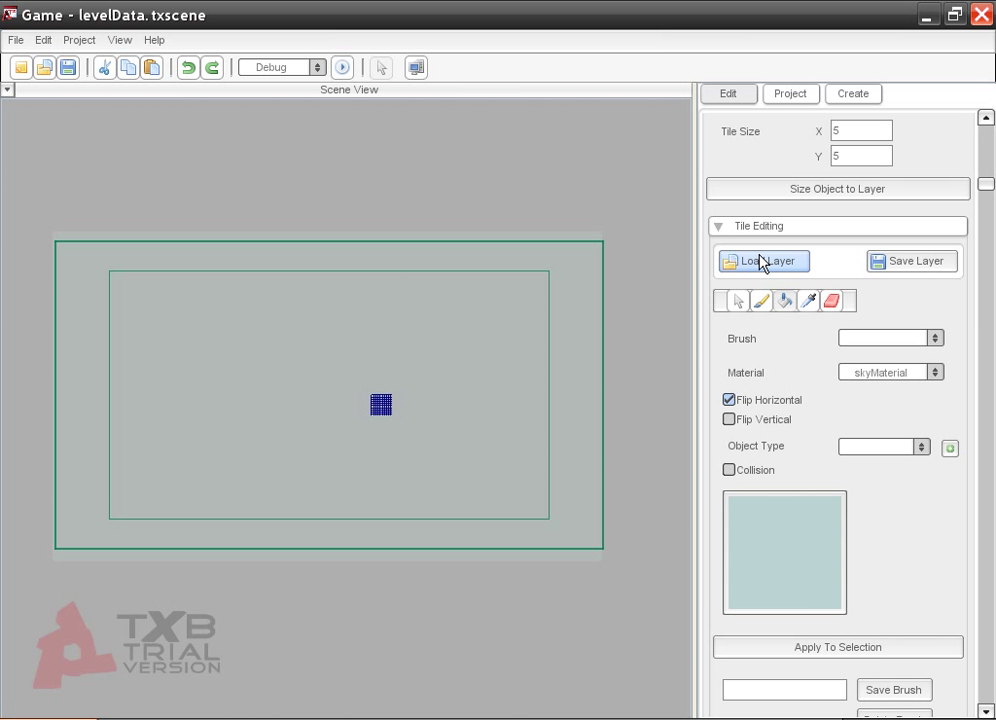
scroll(848, 172, "up", 2)
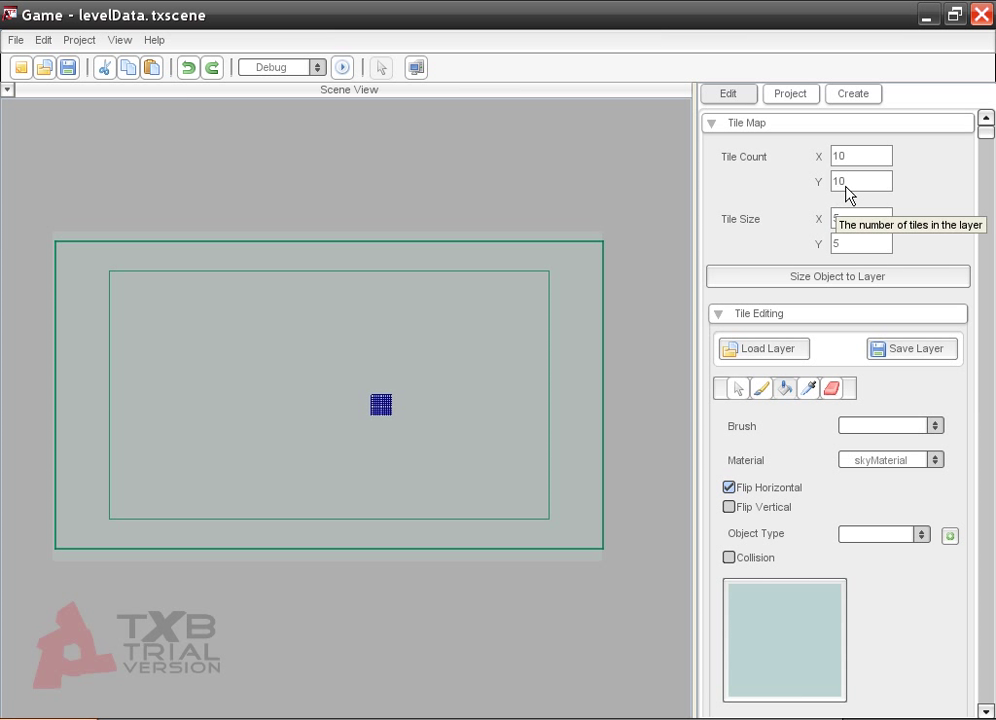
double_click(849, 188)
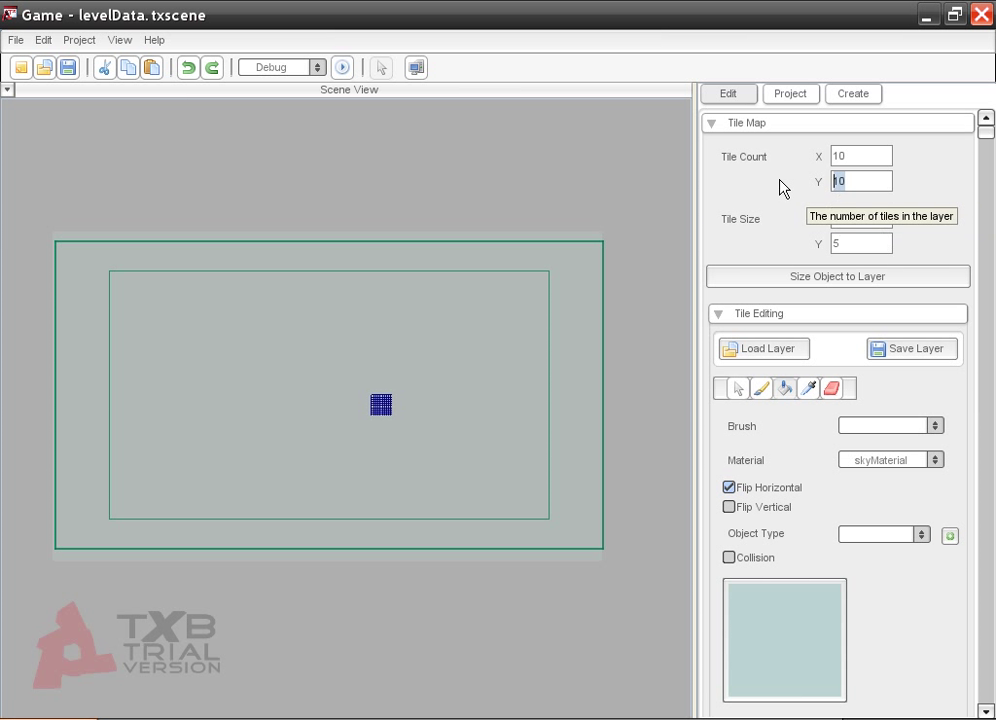
type("1")
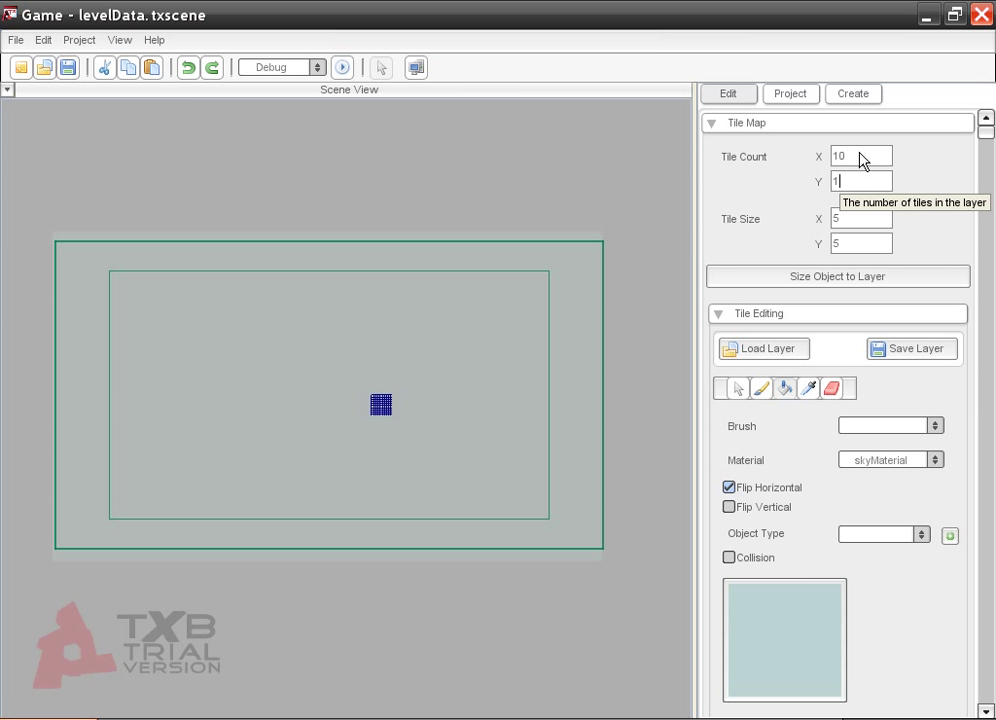
key("Return")
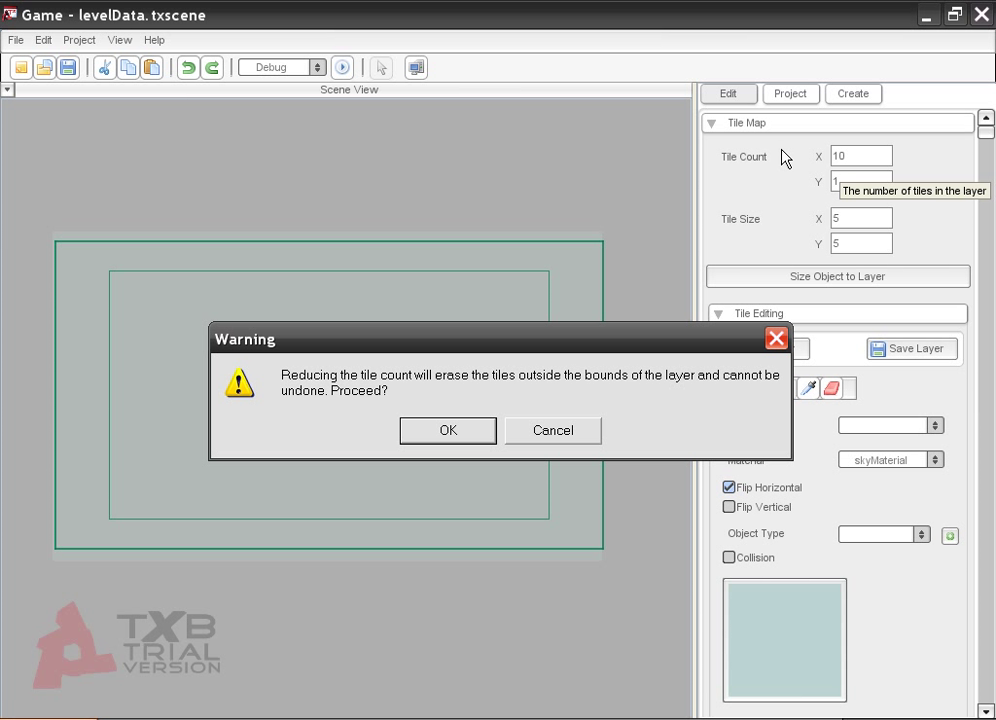
left_click(490, 429)
Make the row 12 tiles of 128×64 and size the object to fit
left_click(883, 216)
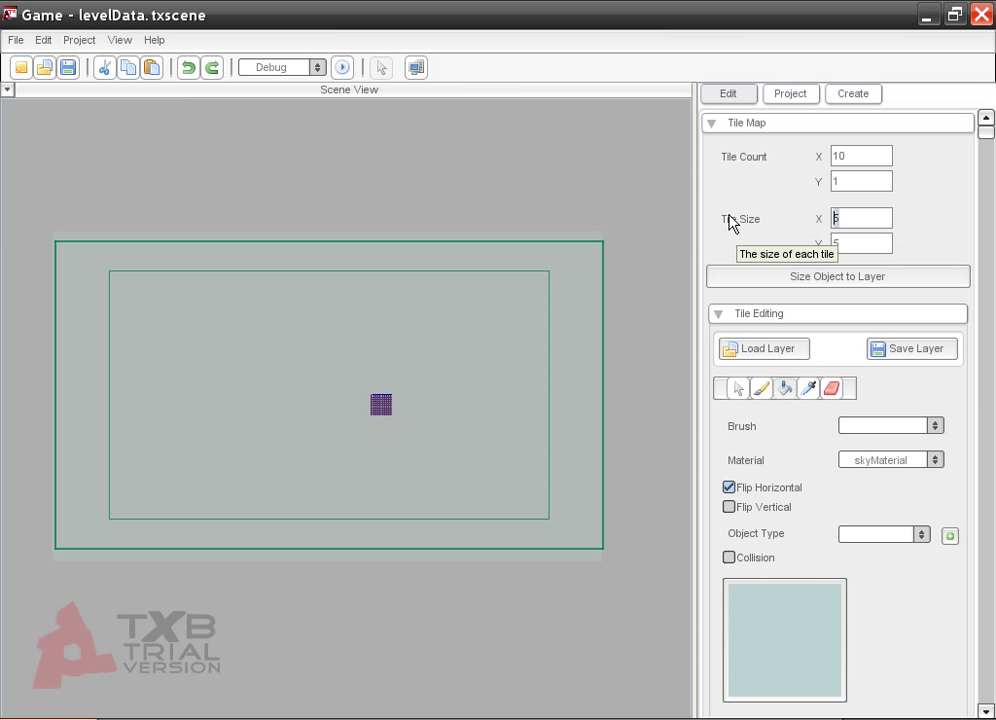
type("128")
key("Tab")
type("64")
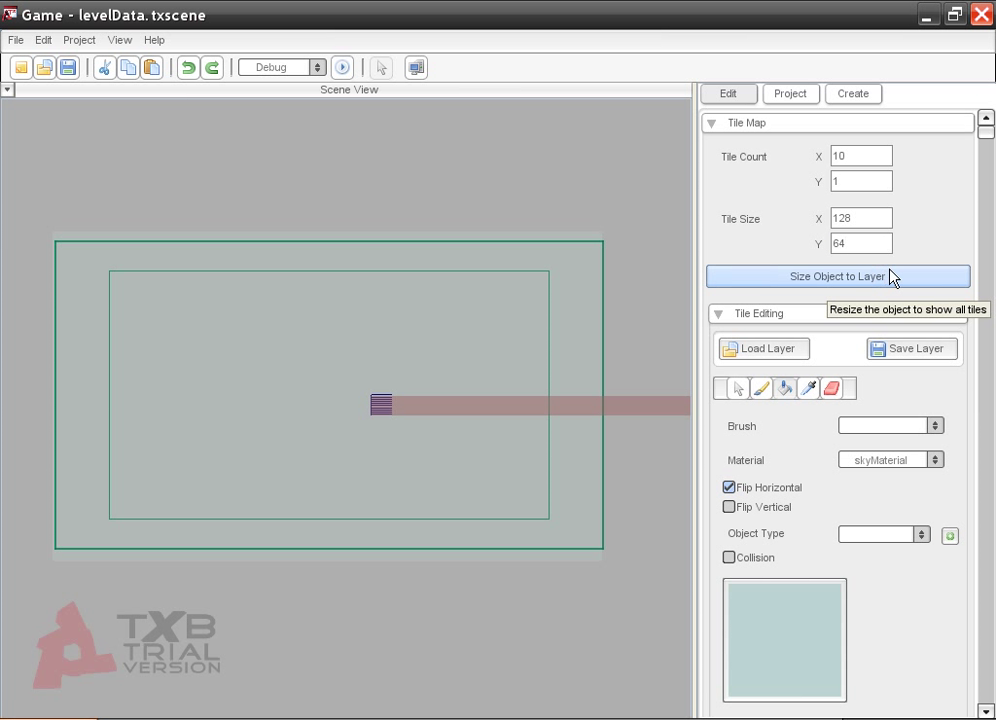
left_click(858, 162)
type("12")
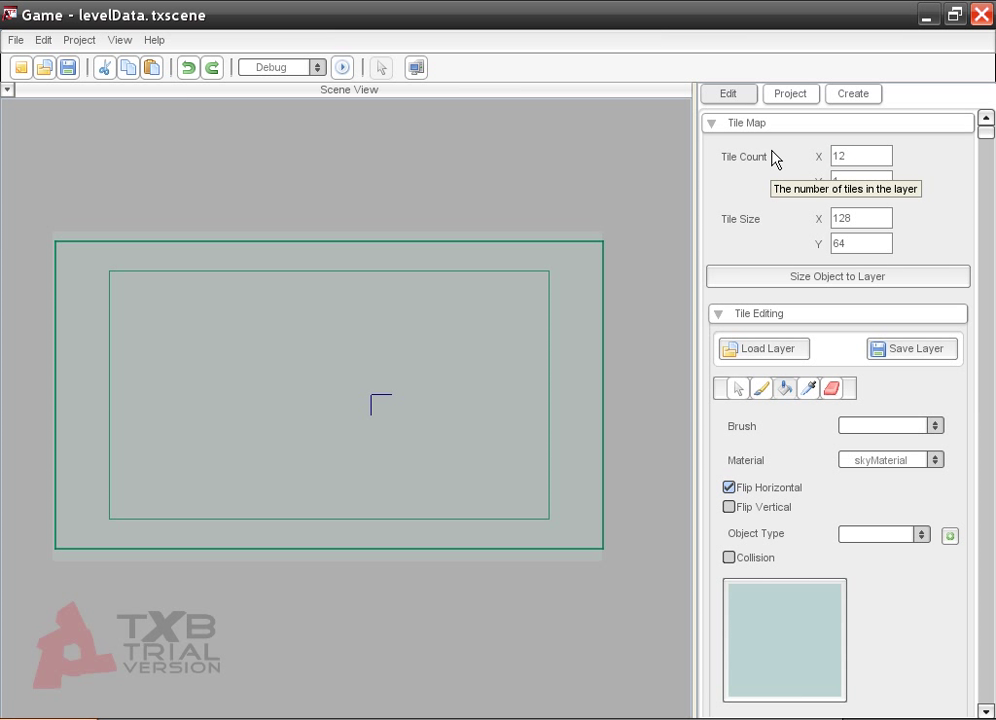
left_click(822, 281)
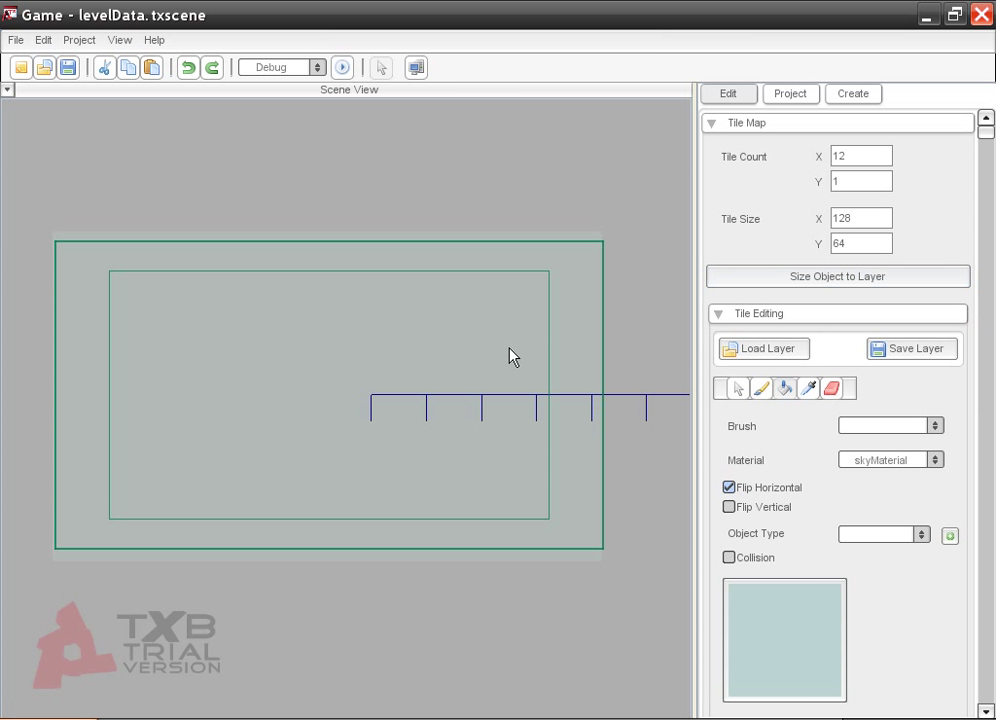
Move the 1536×64 tile row down to run along the camera's bottom edge
left_click(381, 67)
left_click(536, 438)
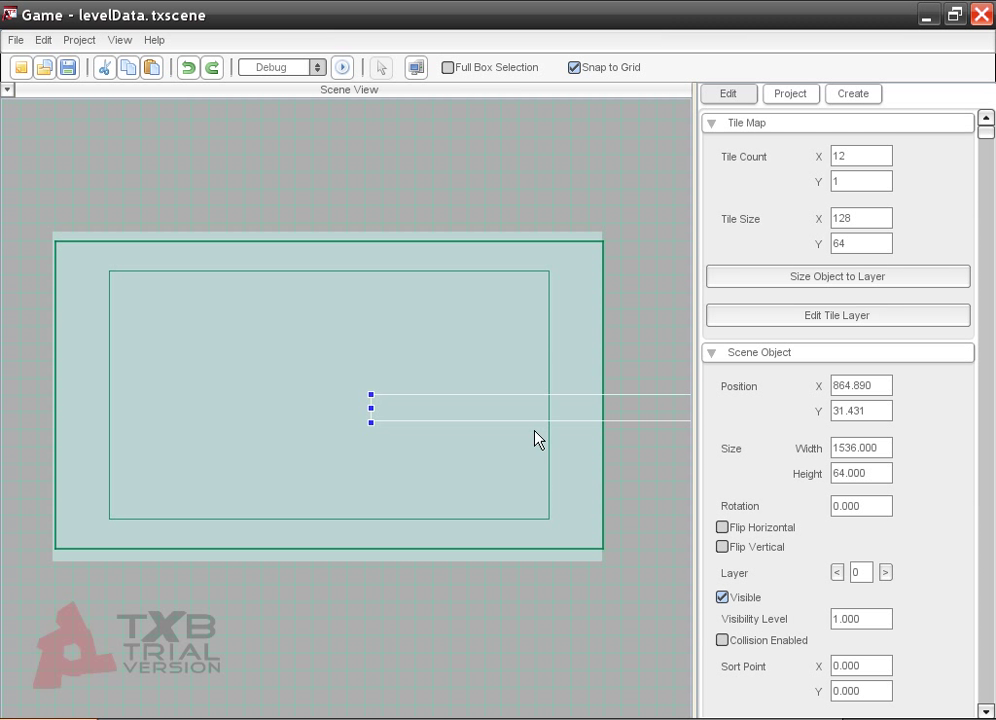
left_click_drag(536, 438, 133, 536)
left_click(96, 512)
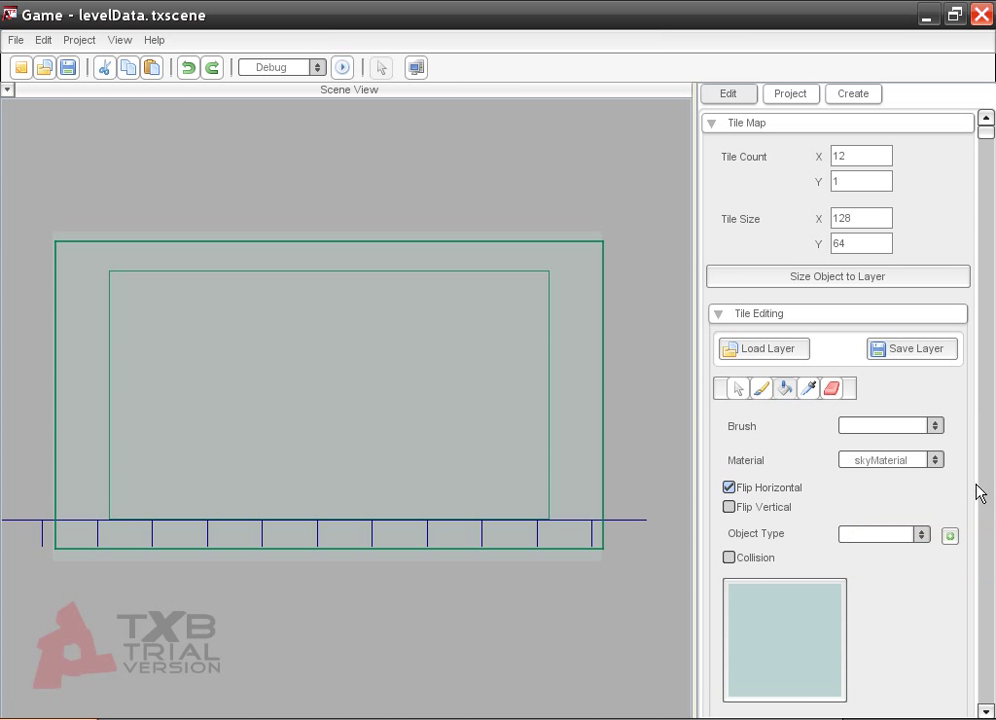
Paint every row tile with _128GroundMaterial and nudge the row down to Y 327
left_click(933, 461)
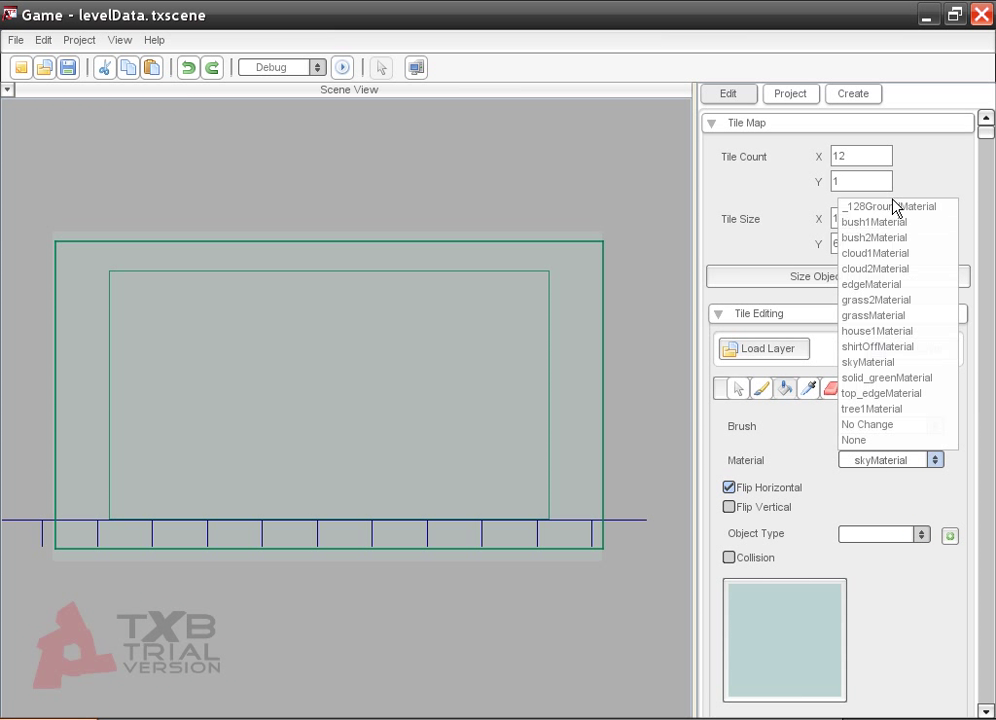
left_click(842, 208)
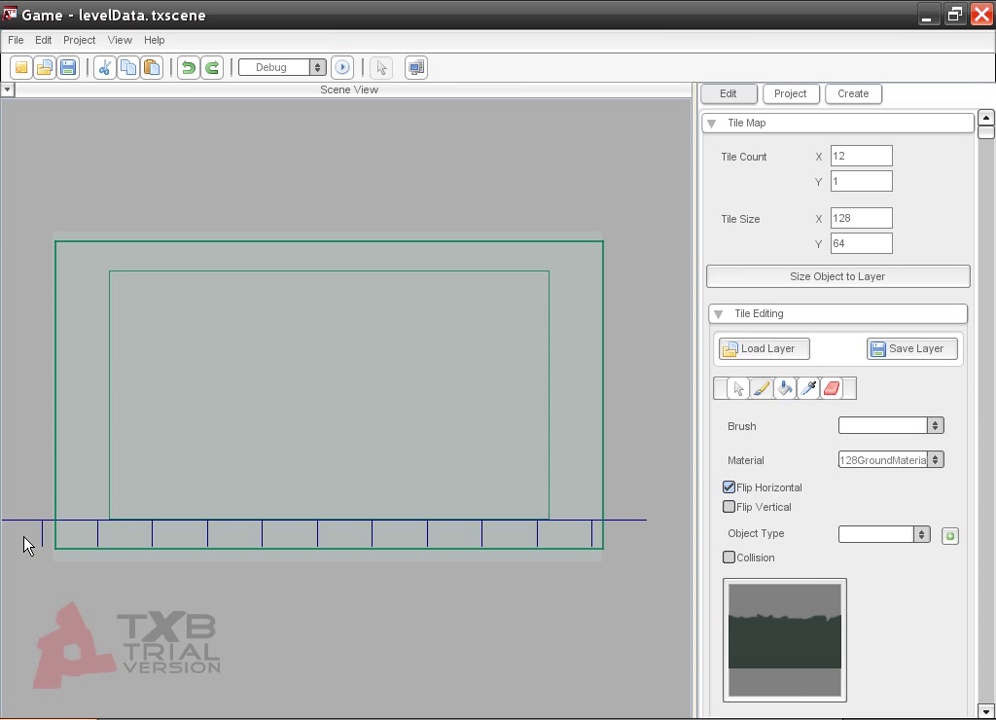
left_click_drag(27, 540, 556, 536)
left_click(614, 535)
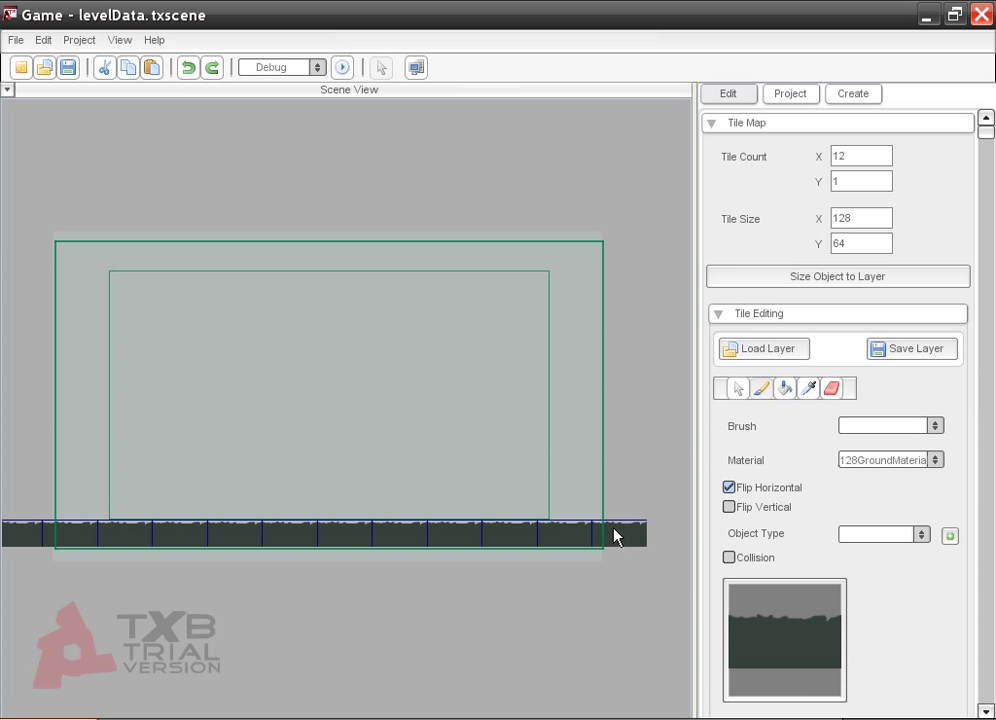
left_click(381, 67)
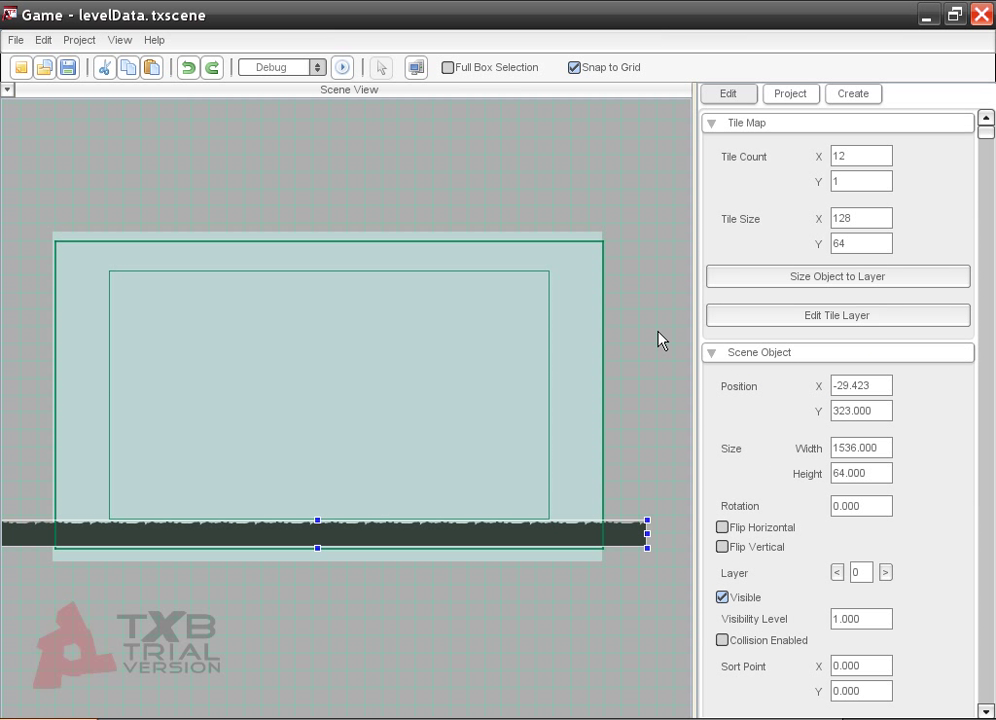
left_click_drag(596, 518, 596, 521)
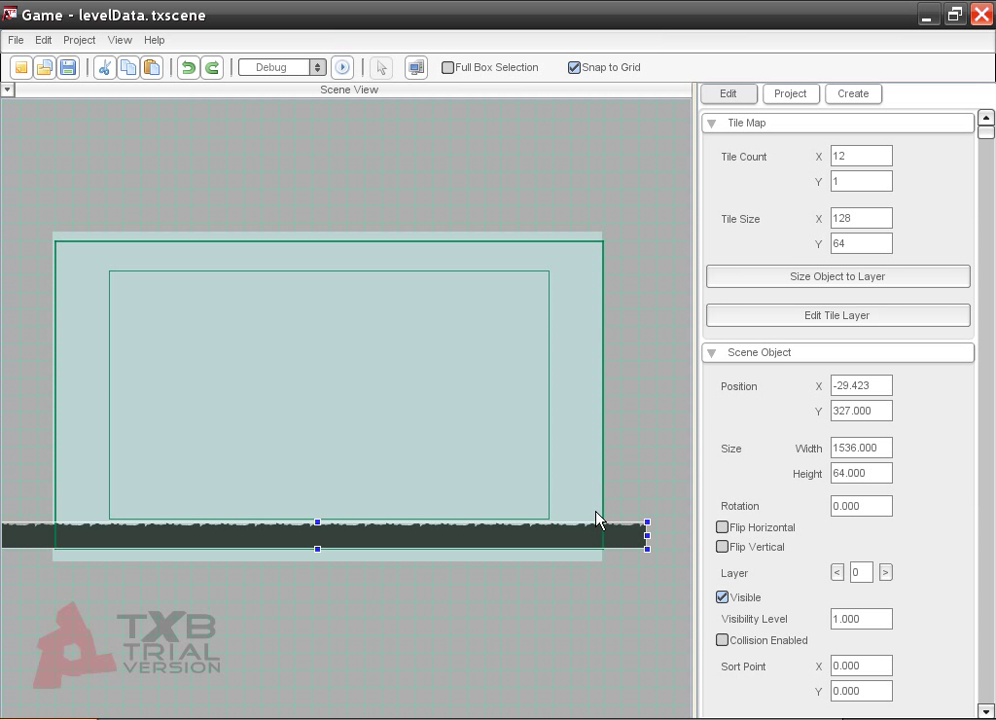
left_click(645, 205)
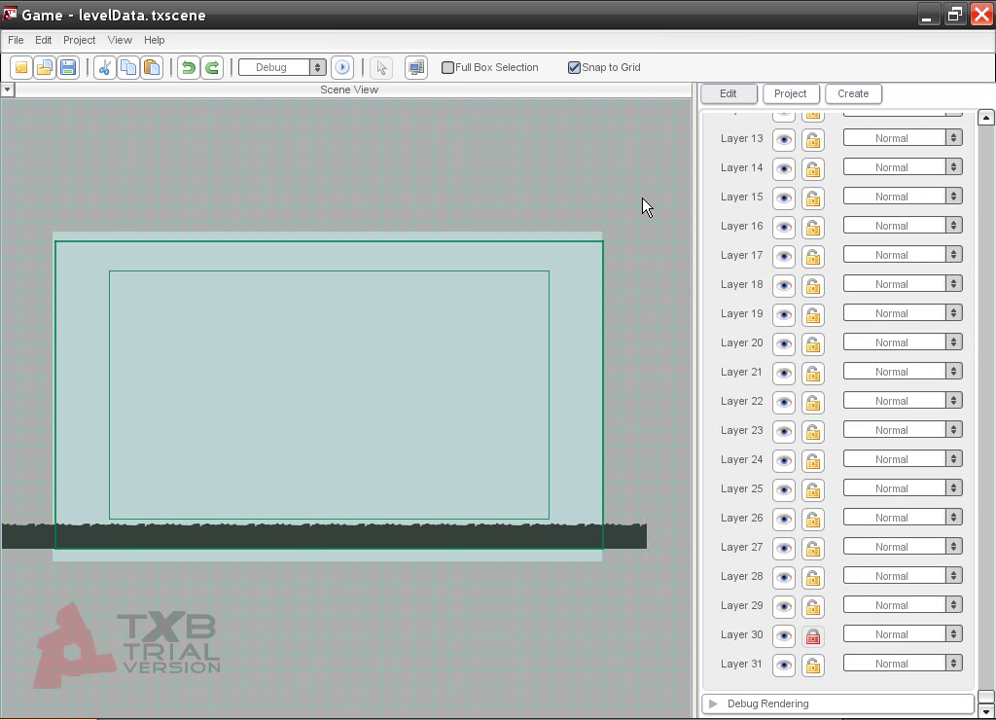
Drag the cloud2Material scroller into the scene and position it low over the camera area
left_click(844, 96)
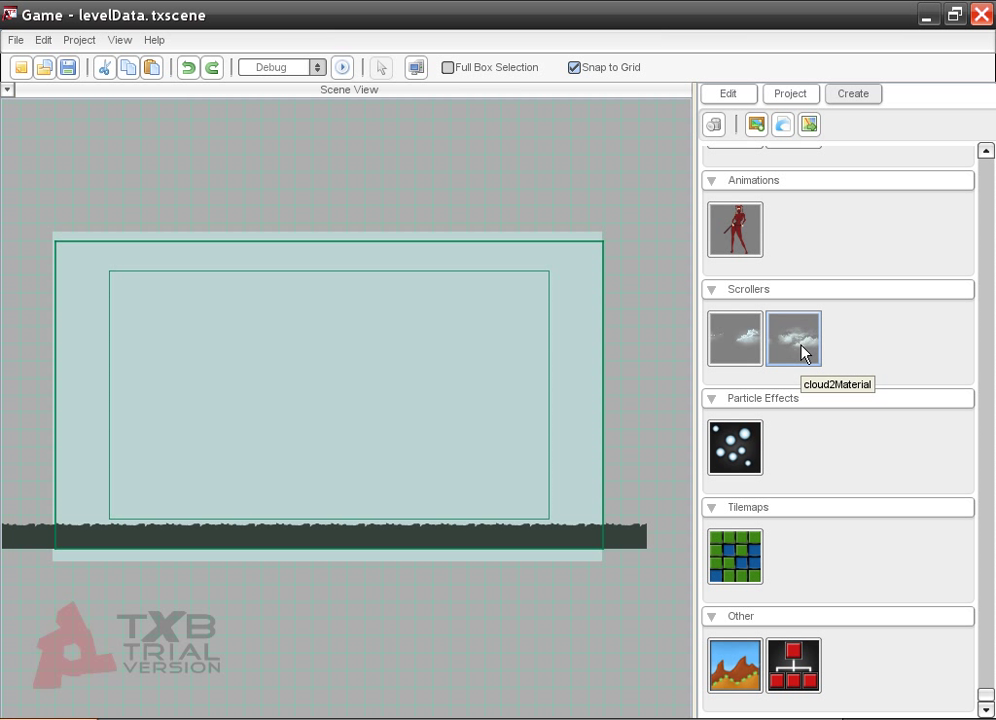
left_click_drag(806, 352, 447, 262)
left_click_drag(740, 340, 418, 402)
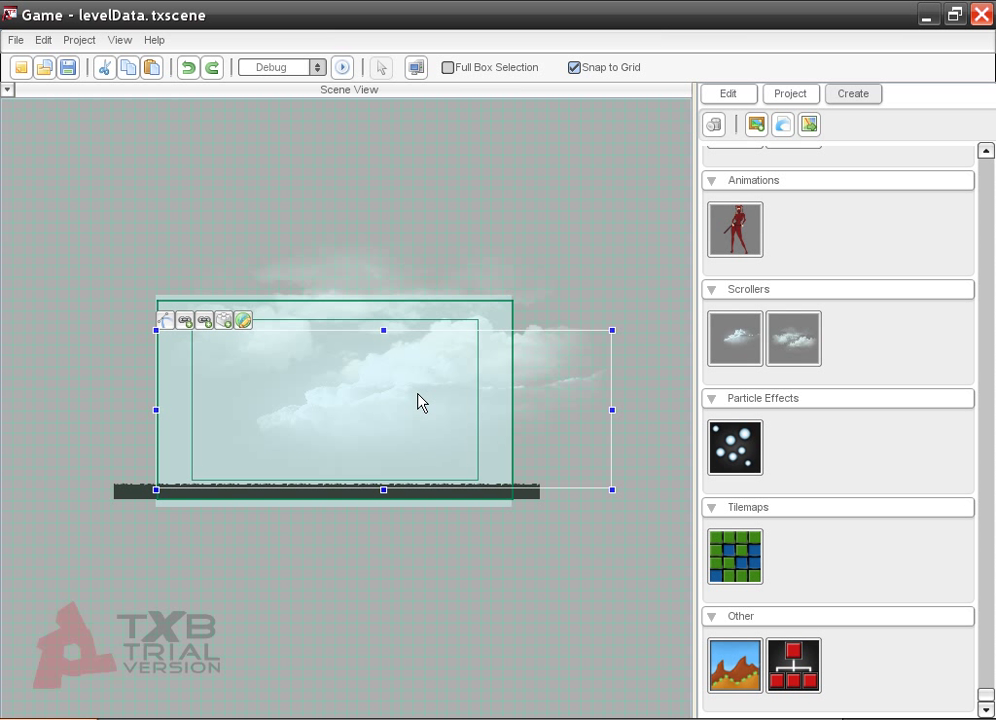
Put the cloud scroller on layer 29 and stretch it taller to 1638.4×572.4
left_click(728, 95)
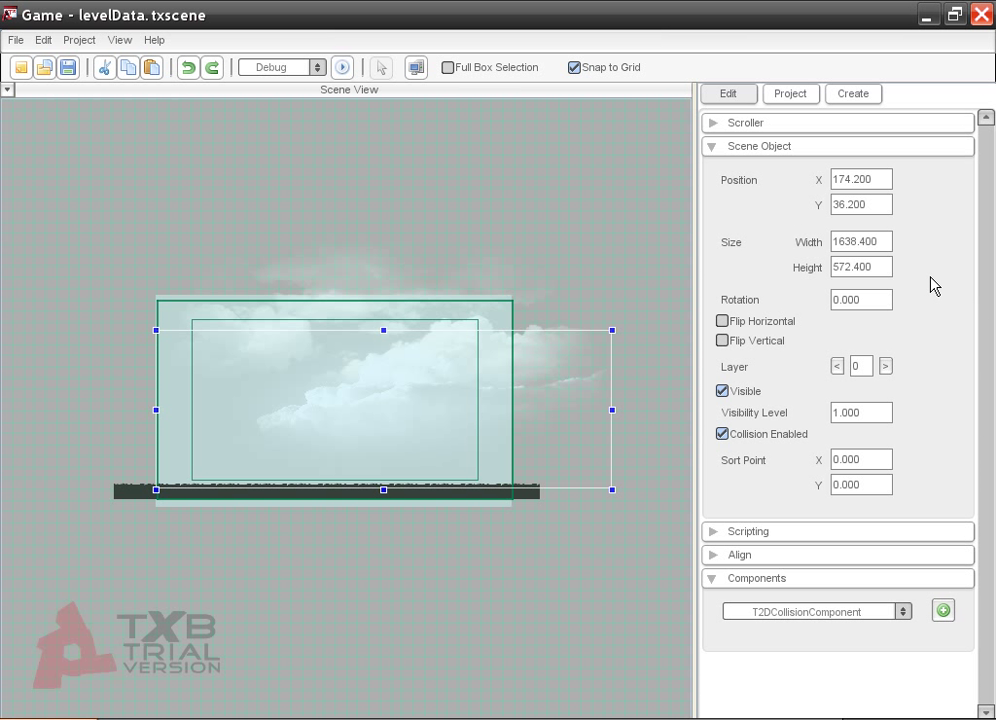
left_click(860, 370)
left_click_drag(411, 353, 415, 278)
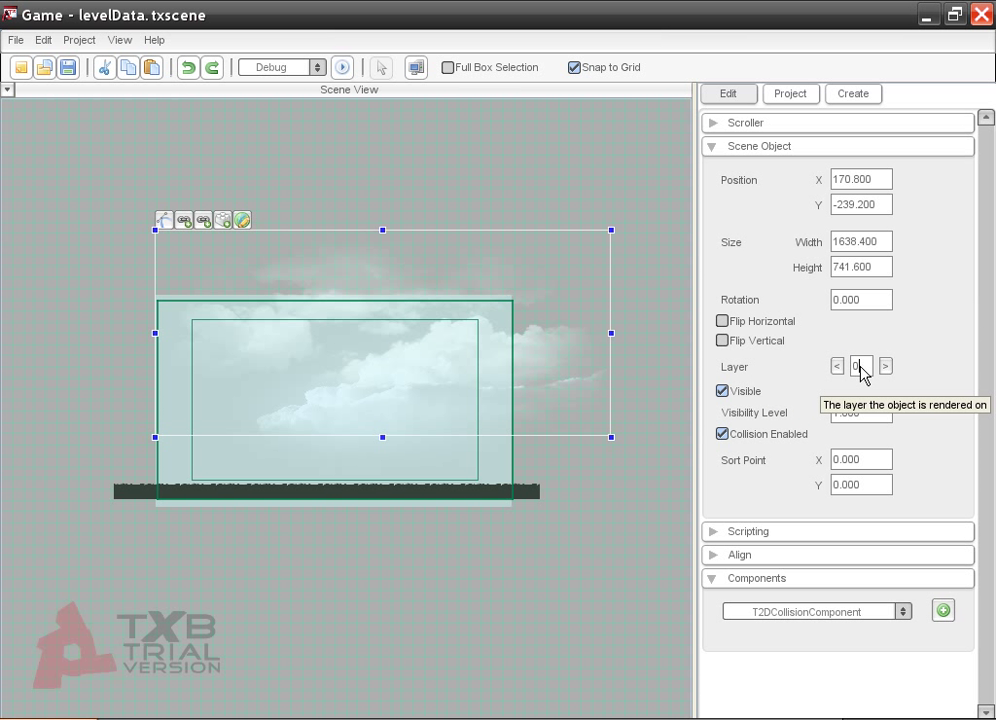
type("28")
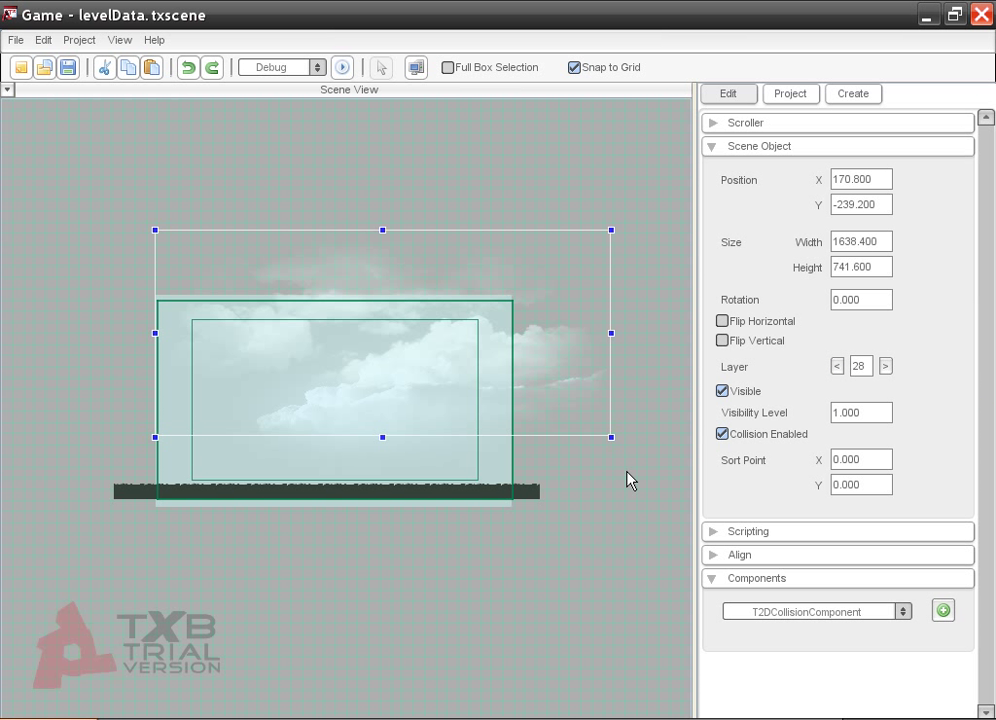
left_click(596, 527)
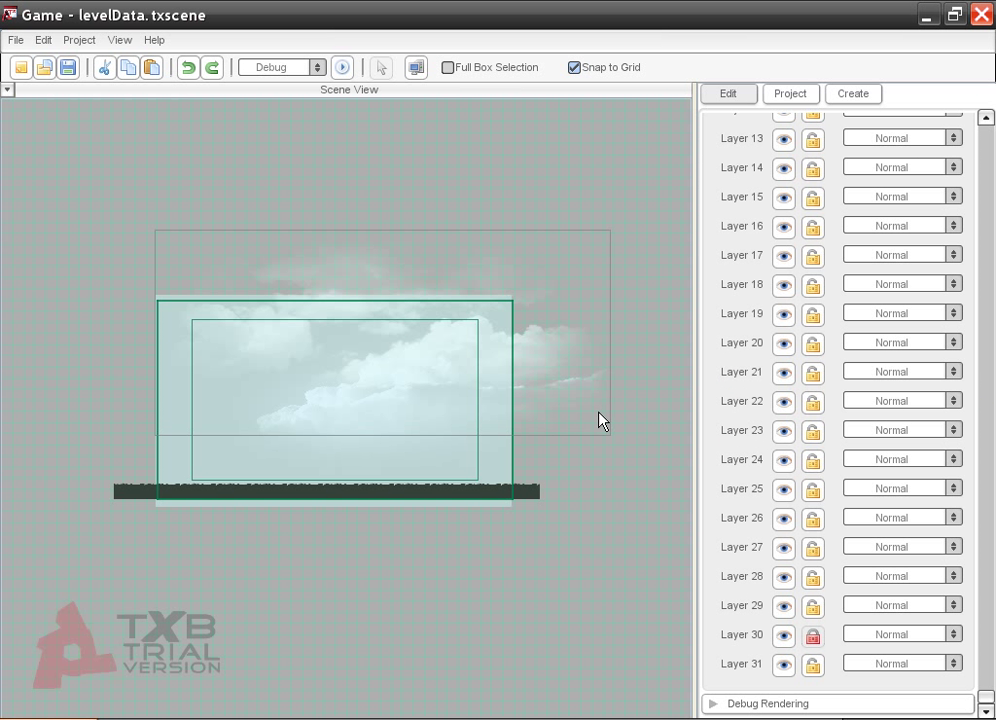
Reselect the cloud scroller, collapse Scripting and expand its Scroller rollout
left_click(586, 476)
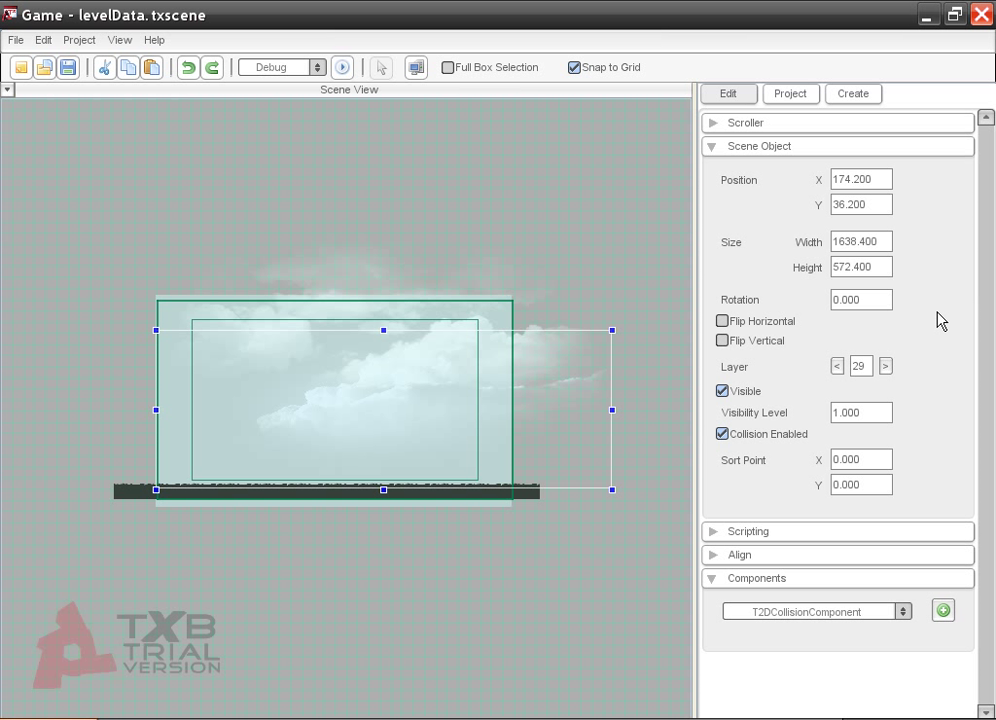
left_click(714, 533)
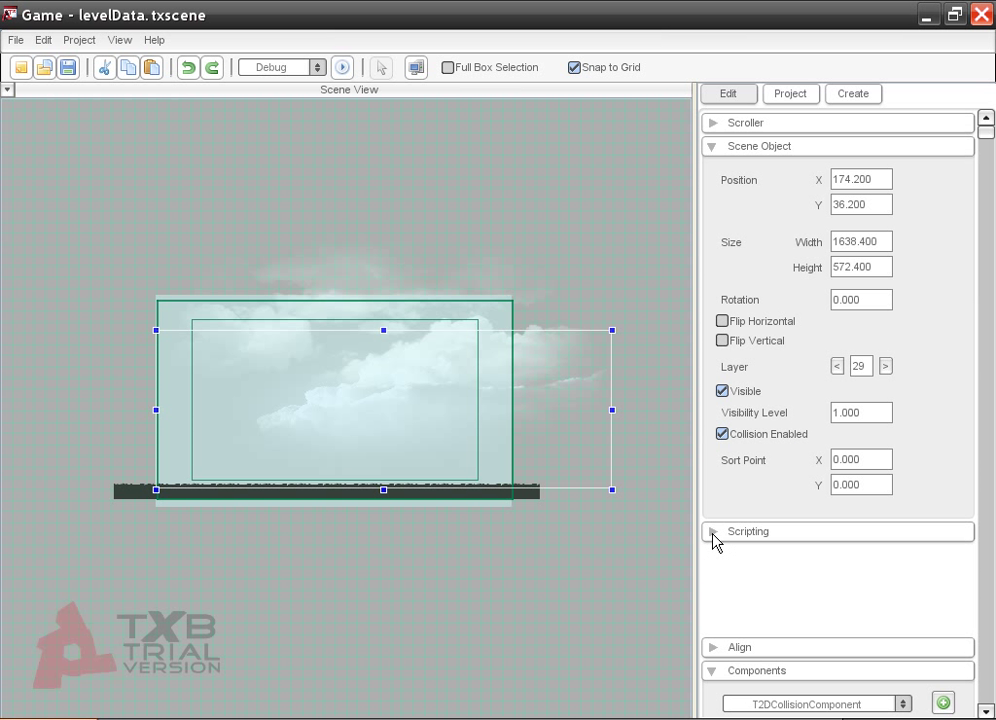
scroll(760, 525, "down", 3)
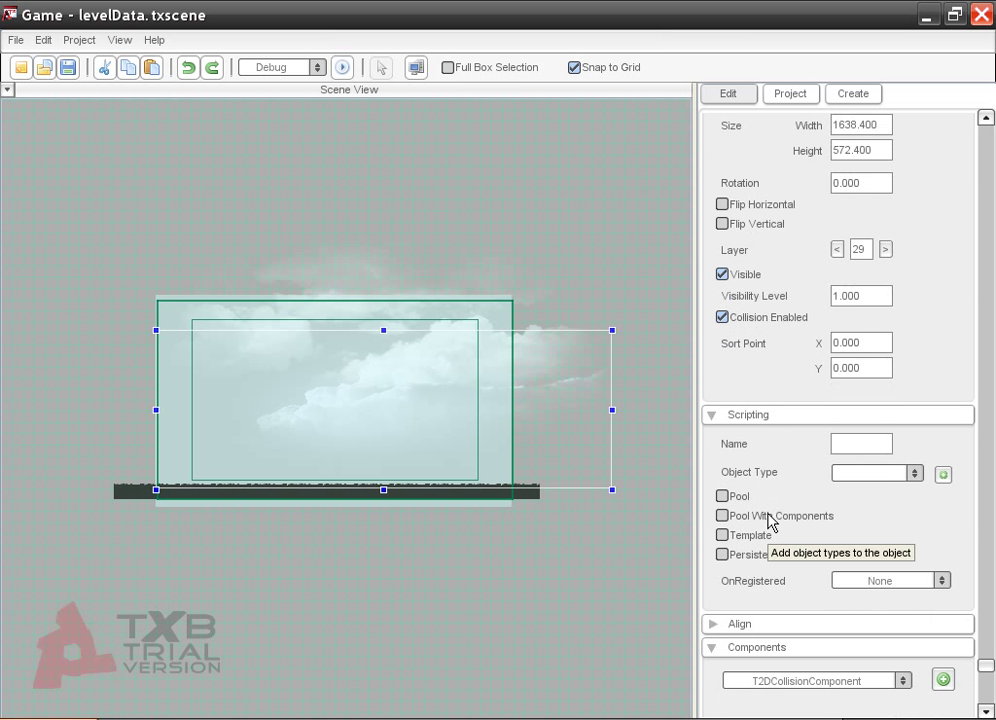
left_click(712, 417)
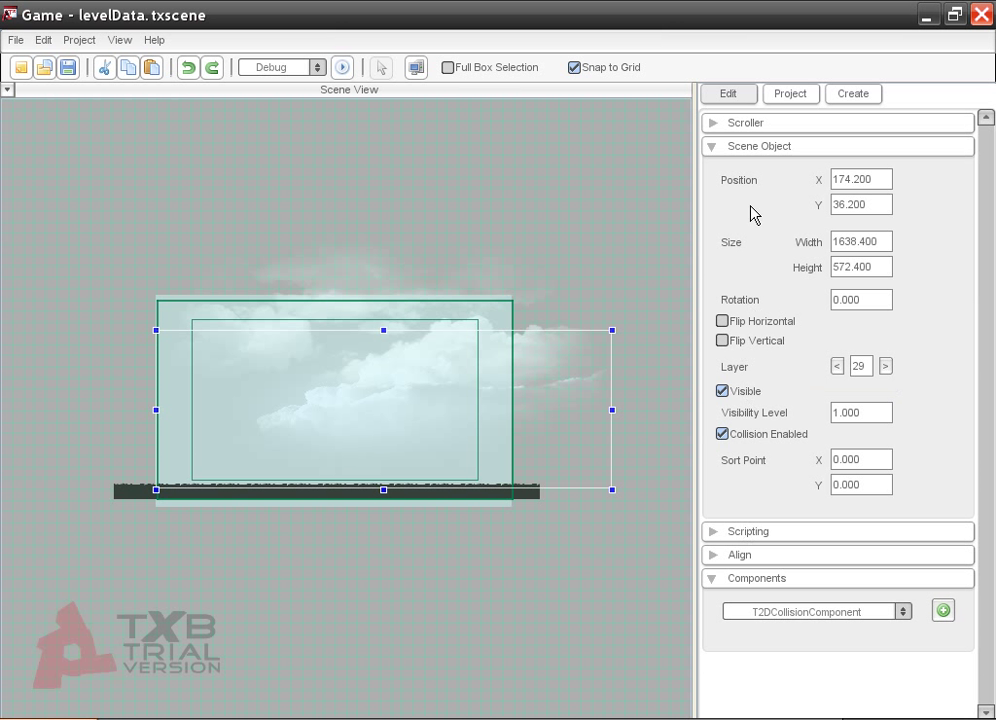
left_click(712, 124)
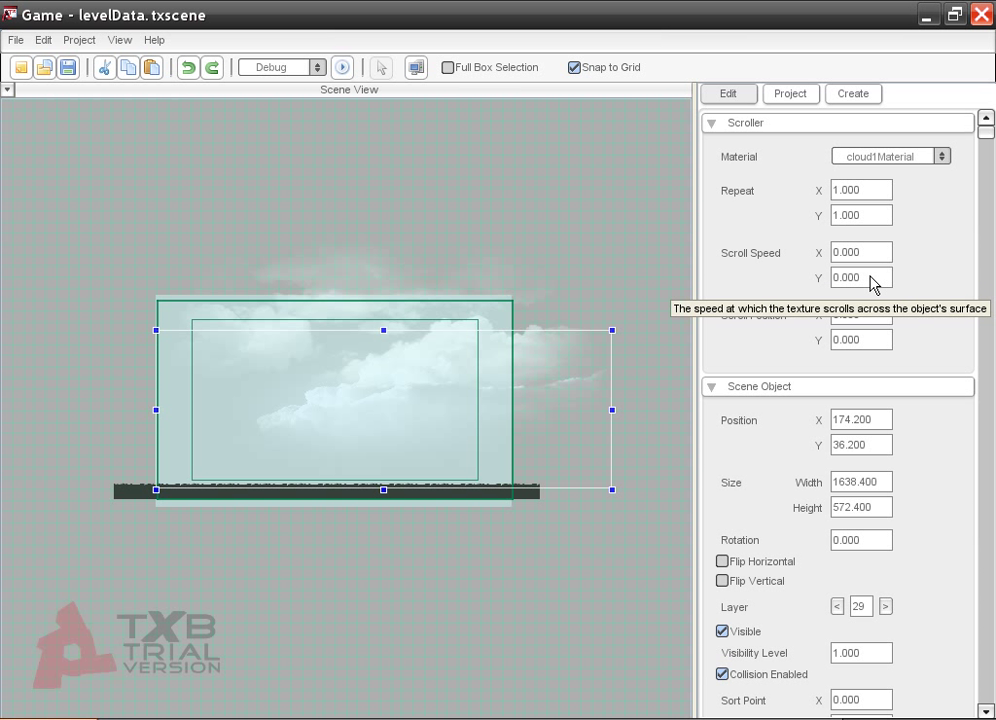
Set Scroll Speed X to 60 on the cloud1 scroller and 40 on the cloud2 scroller
left_click(866, 253)
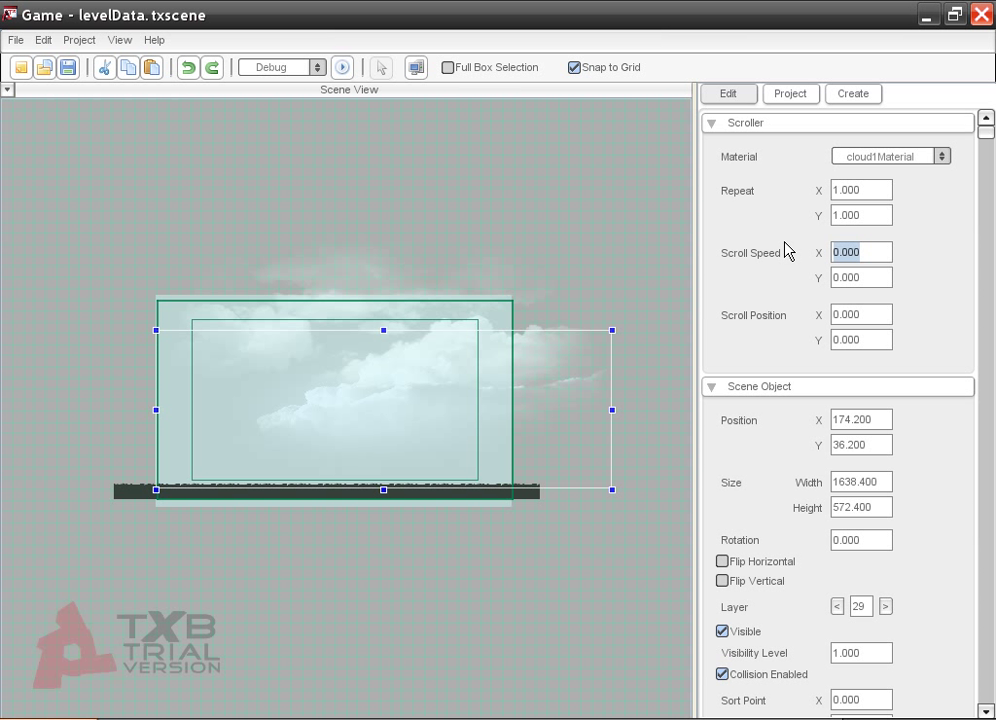
type("60")
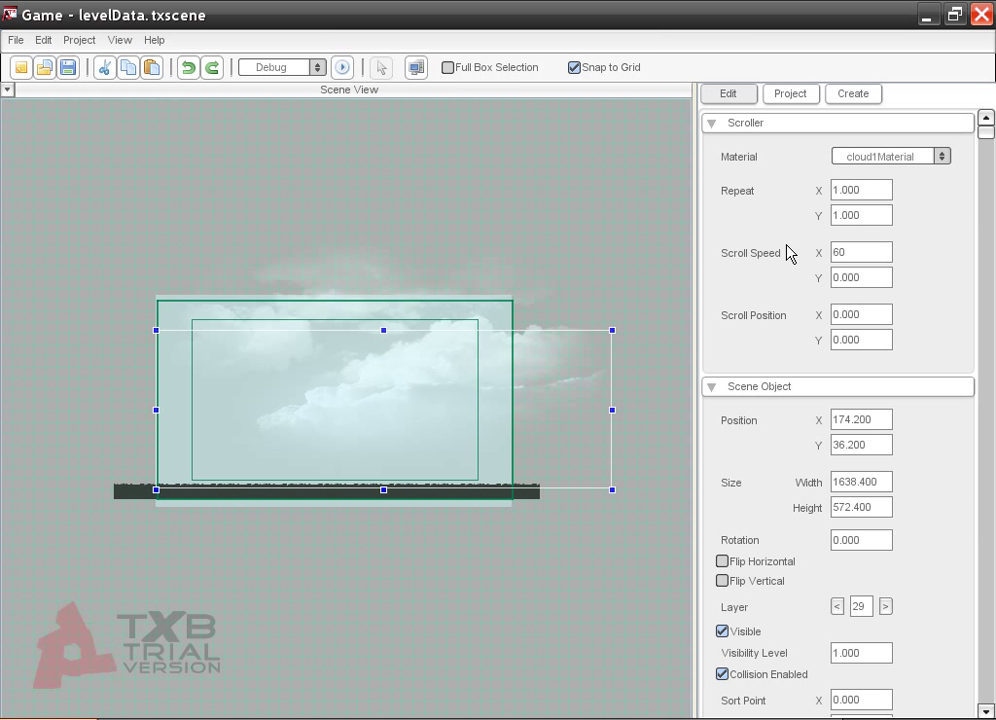
key("Return")
left_click(428, 265)
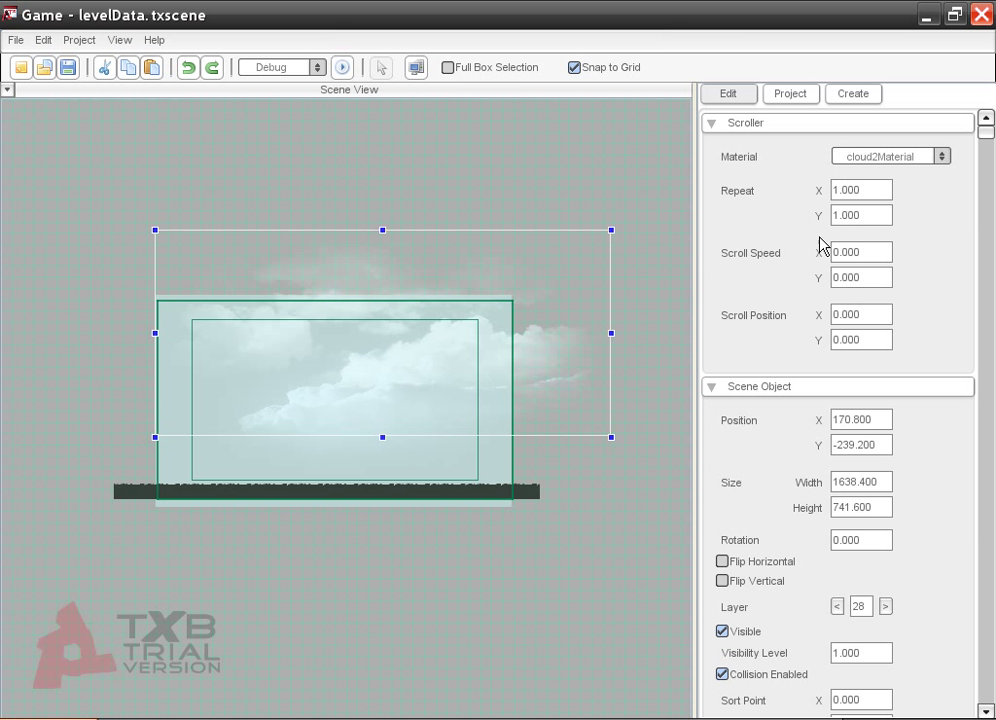
left_click_drag(870, 253, 776, 255)
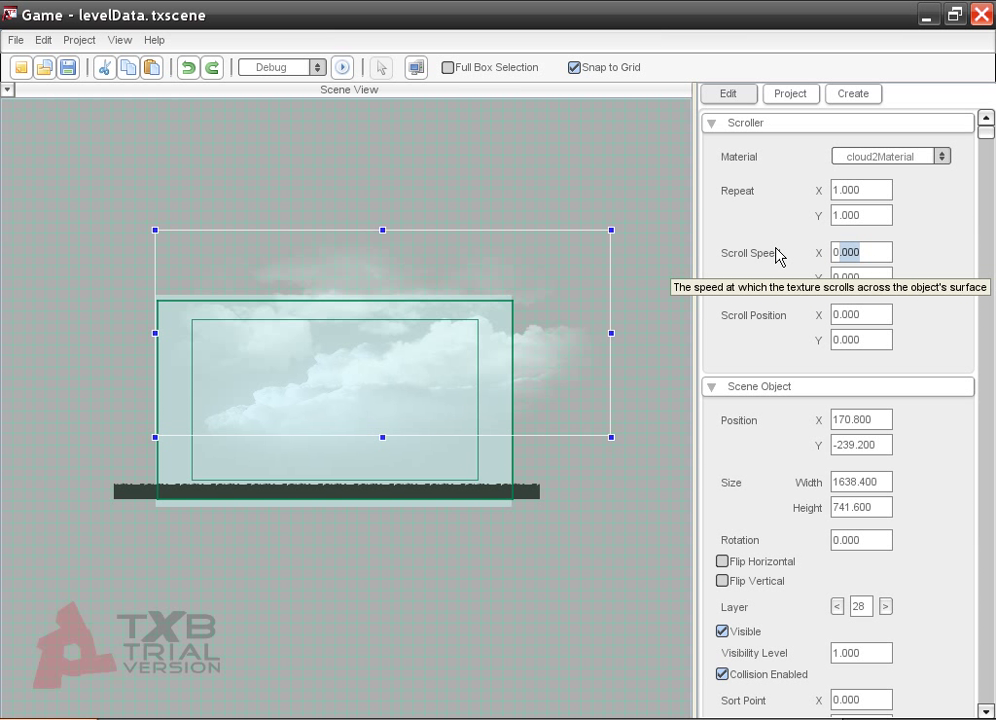
type("4")
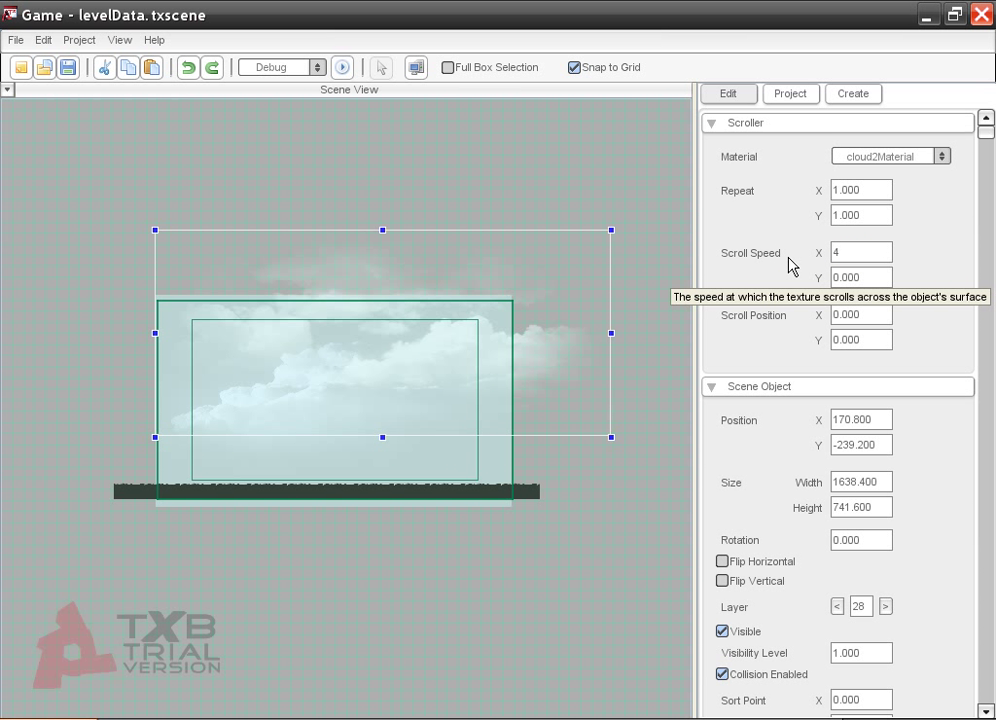
left_click(570, 578)
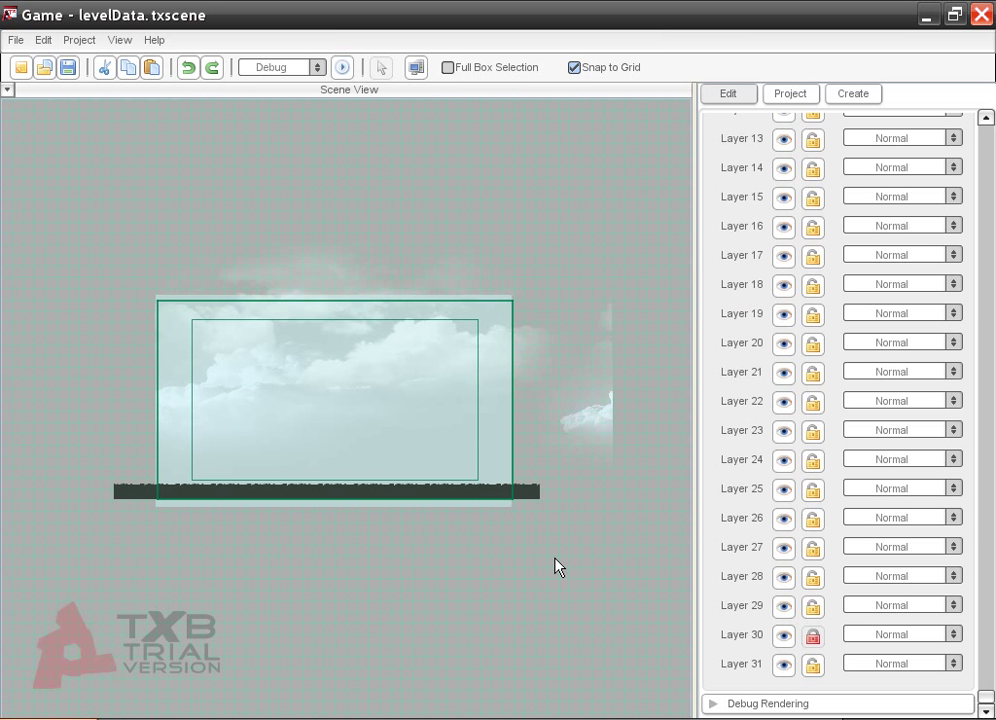
scroll(556, 568, "up", 3)
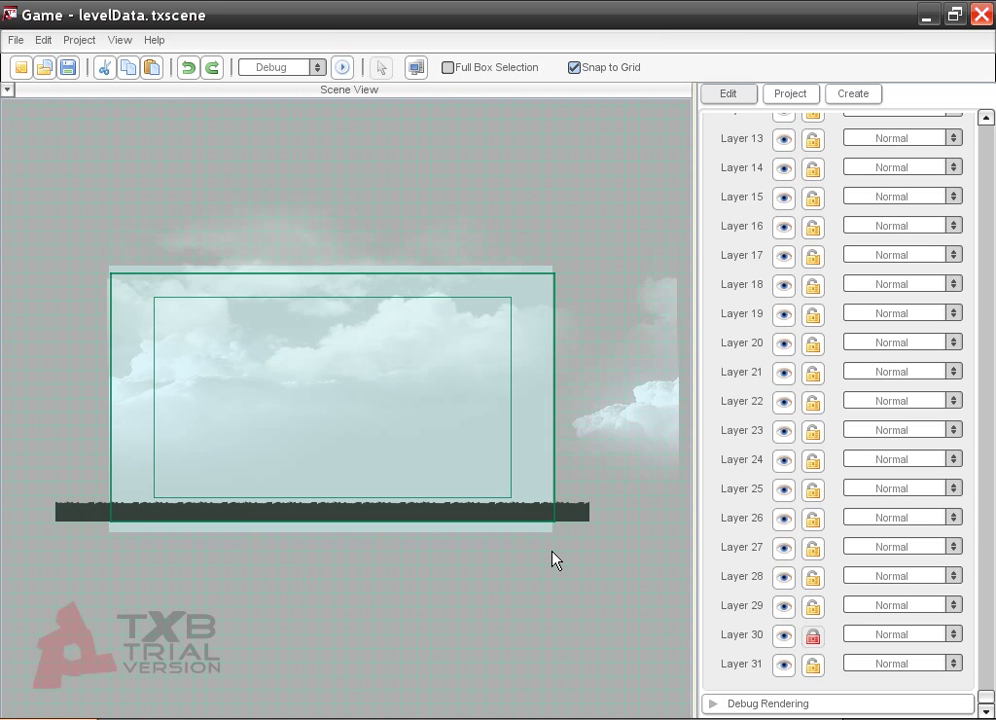
scroll(556, 560, "down", 3)
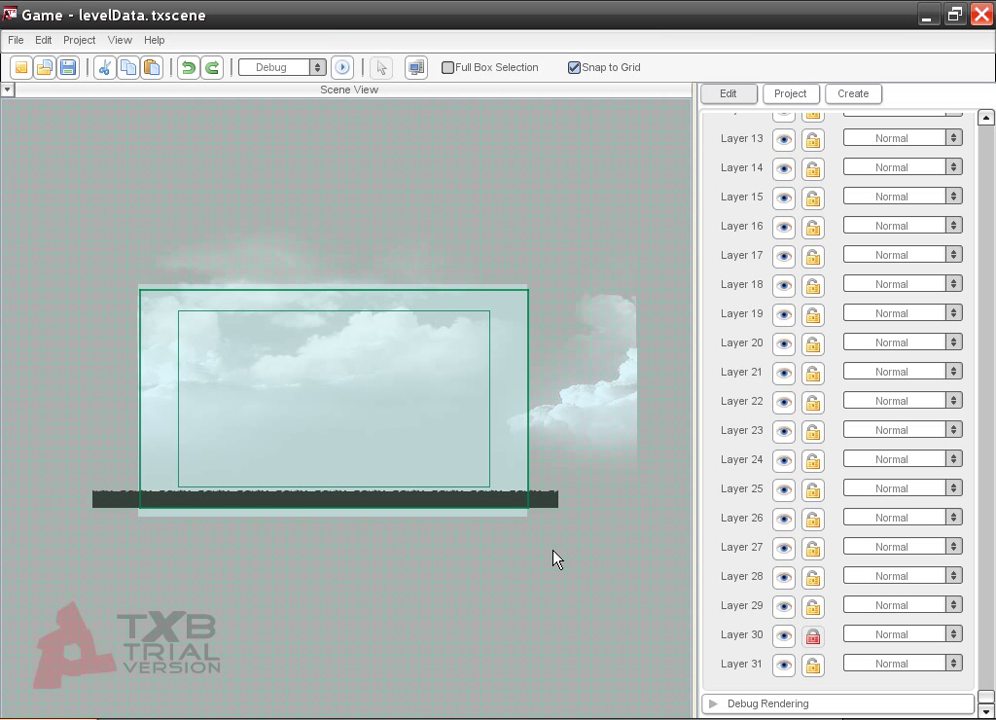
Place the house1Material sprite on layer 3, resized to about 1264.810×350.343 on the ground
left_click(866, 94)
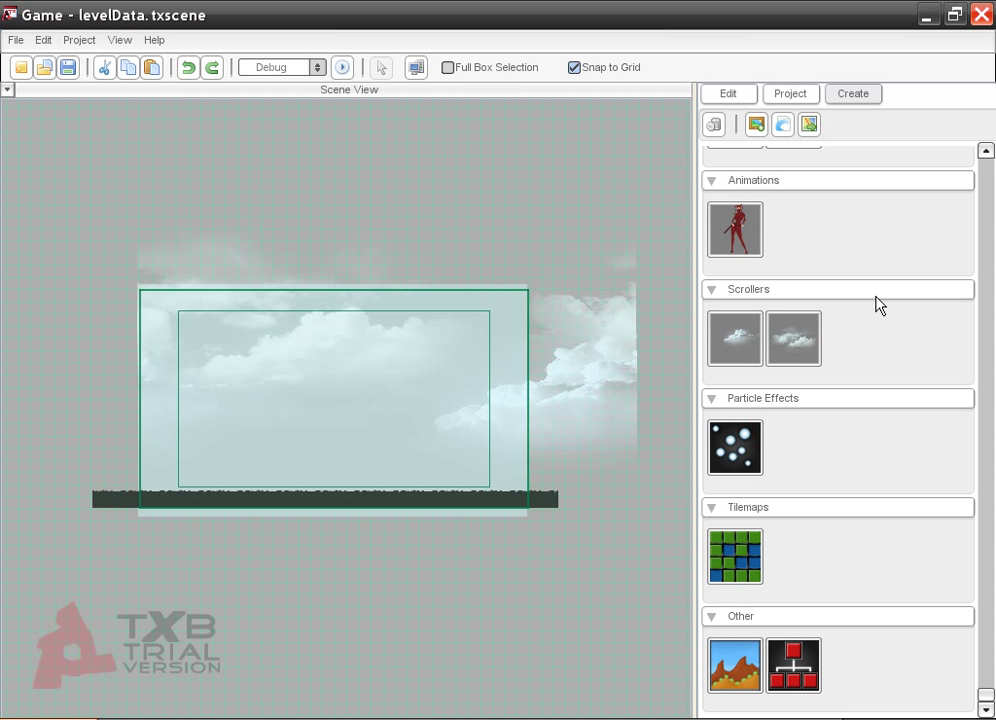
scroll(911, 250, "up", 5)
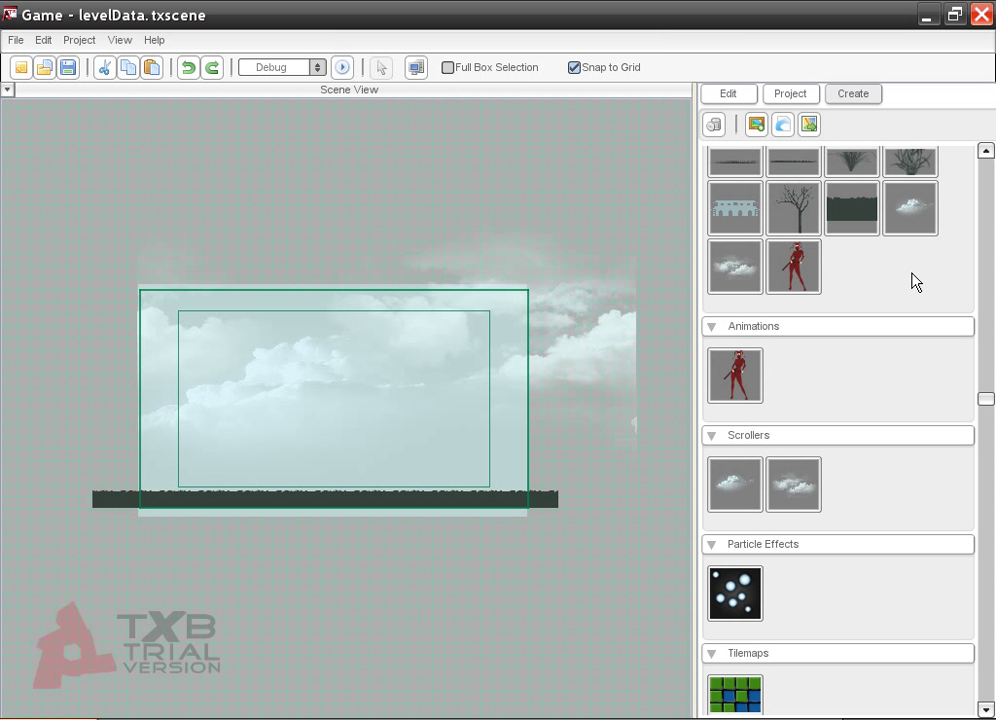
left_click_drag(751, 276, 382, 402)
left_click(732, 96)
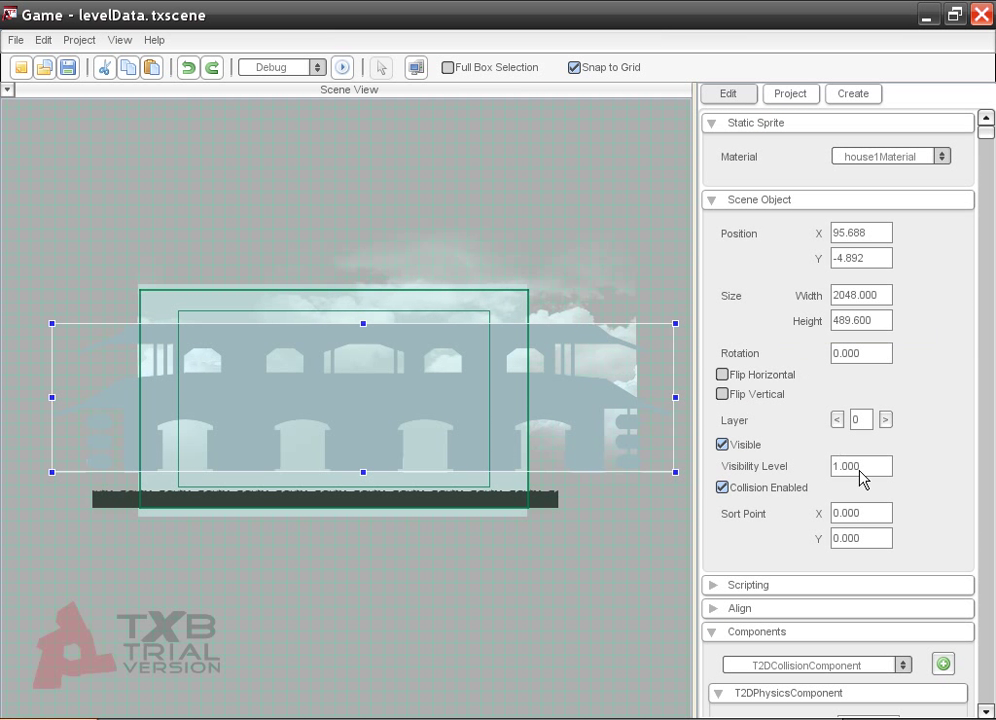
left_click(837, 420)
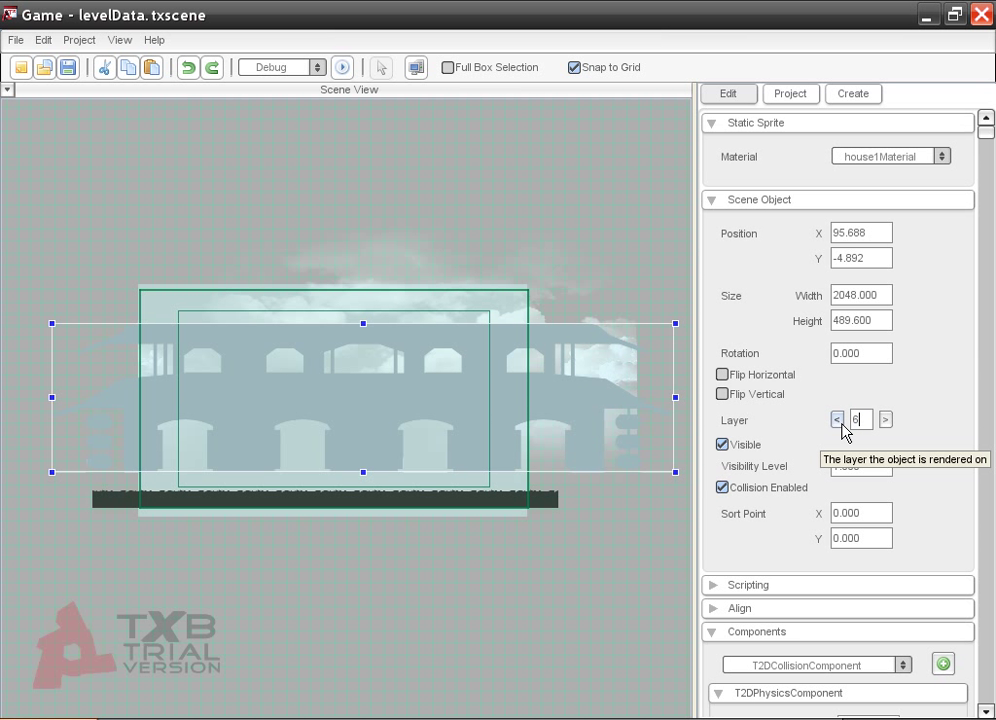
left_click(866, 422)
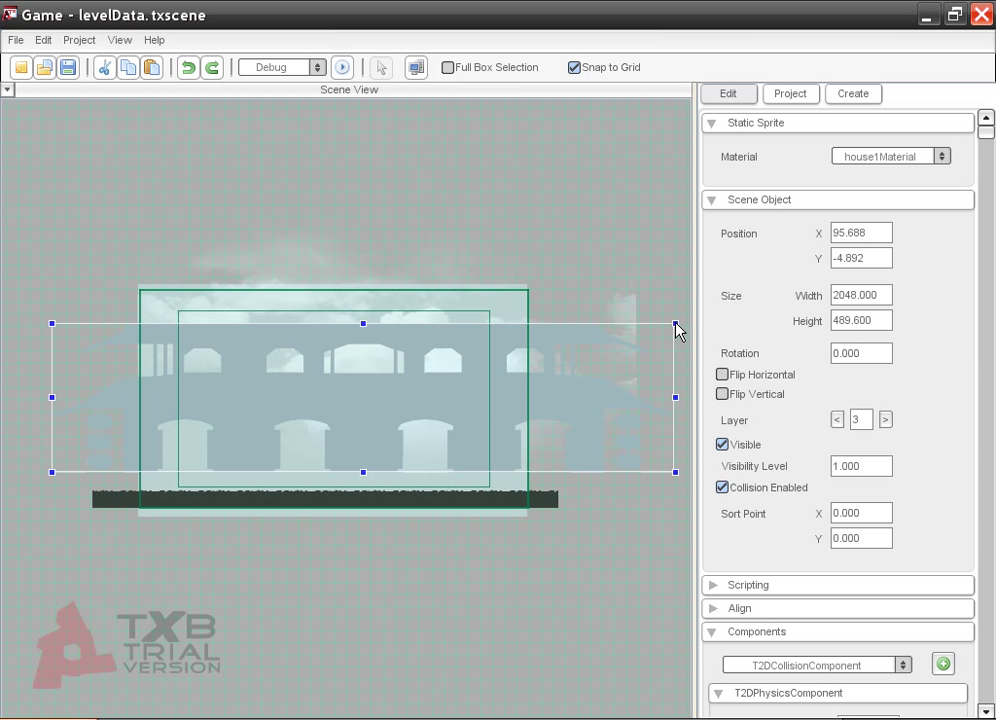
left_click_drag(676, 325, 402, 441)
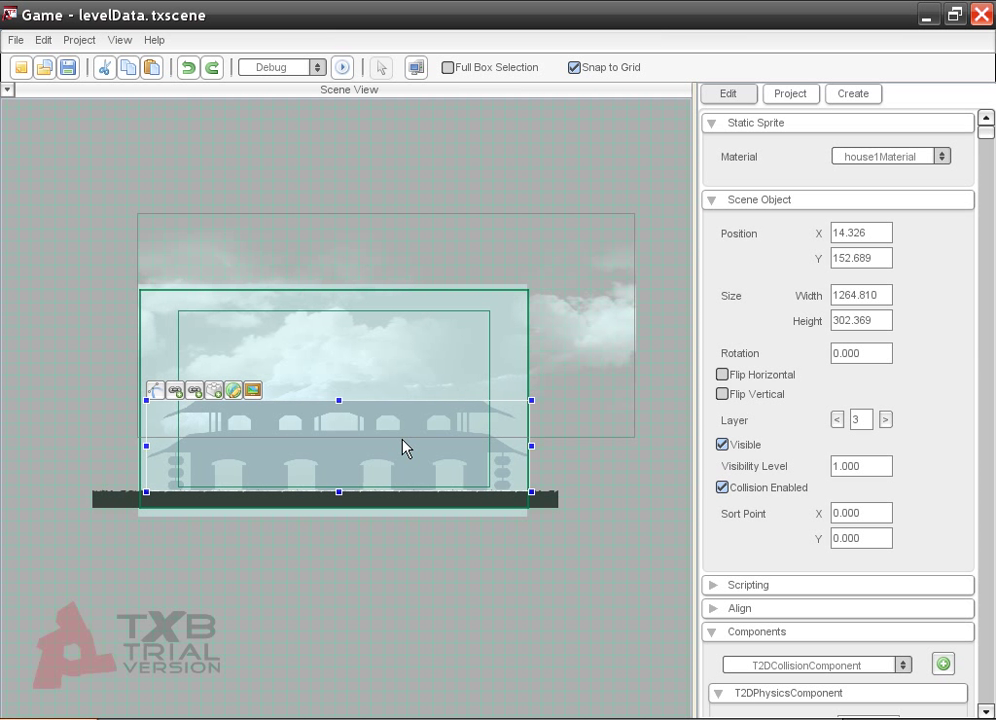
left_click_drag(339, 400, 336, 386)
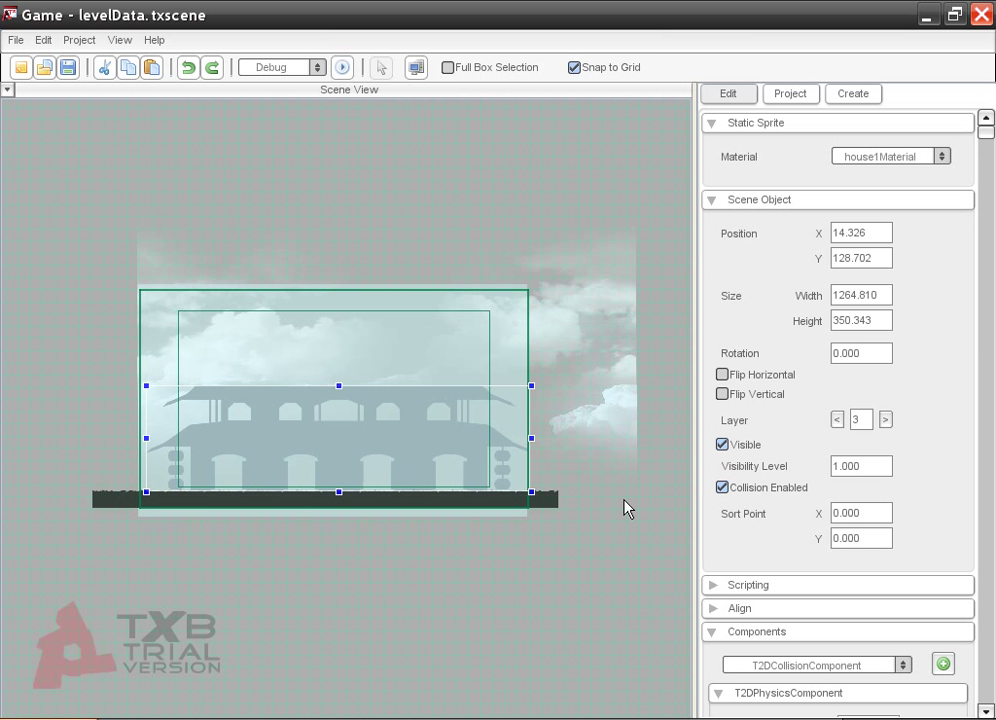
Disable the house's collision and lock layers 29, 28 and 3
left_click(722, 487)
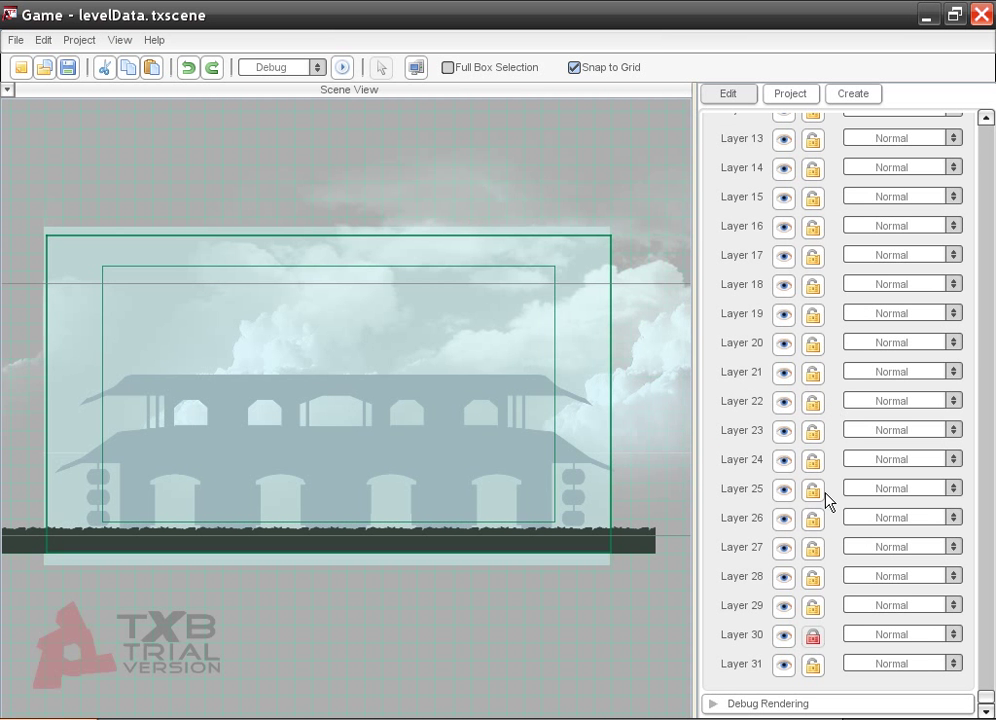
left_click(815, 608)
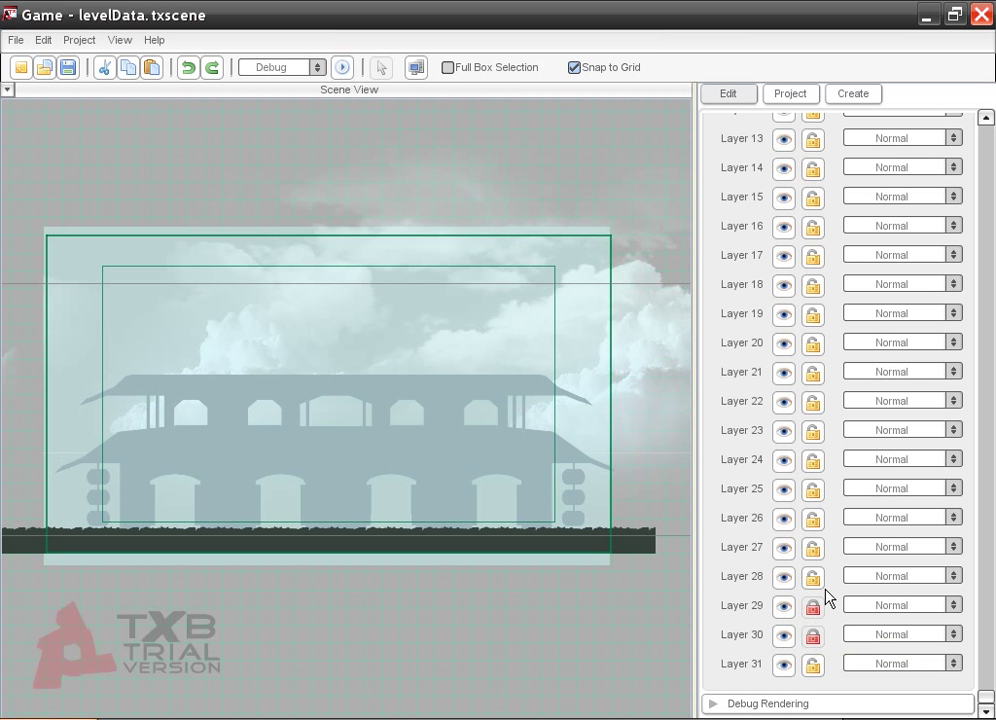
left_click(815, 580)
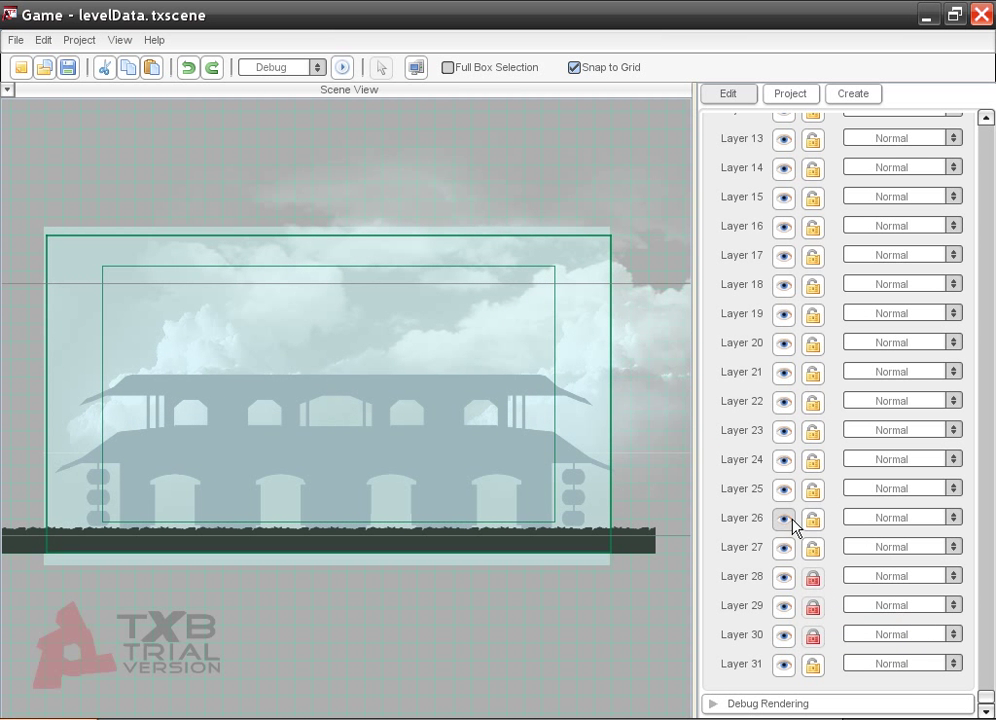
left_click(445, 452)
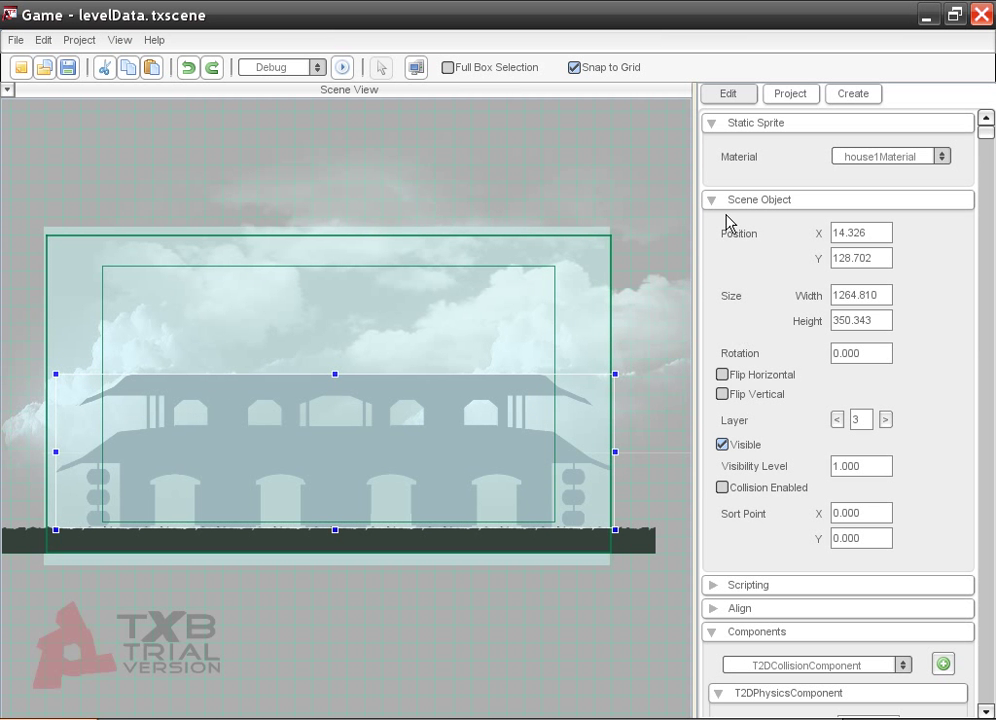
left_click(660, 133)
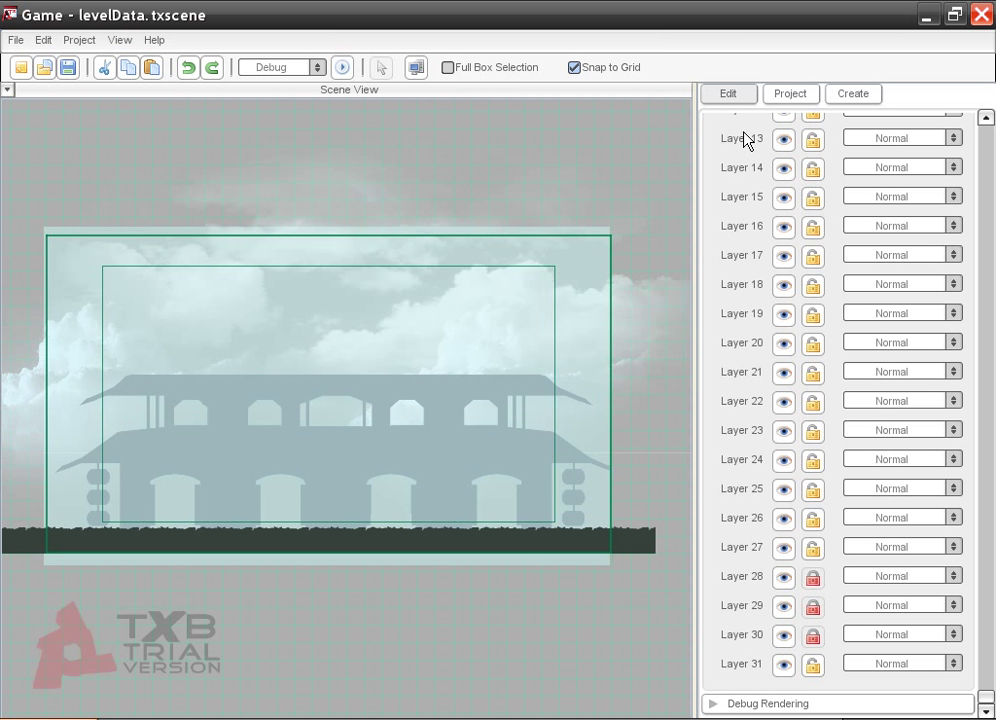
scroll(816, 304, "up", 3)
scroll(826, 296, "up", 3)
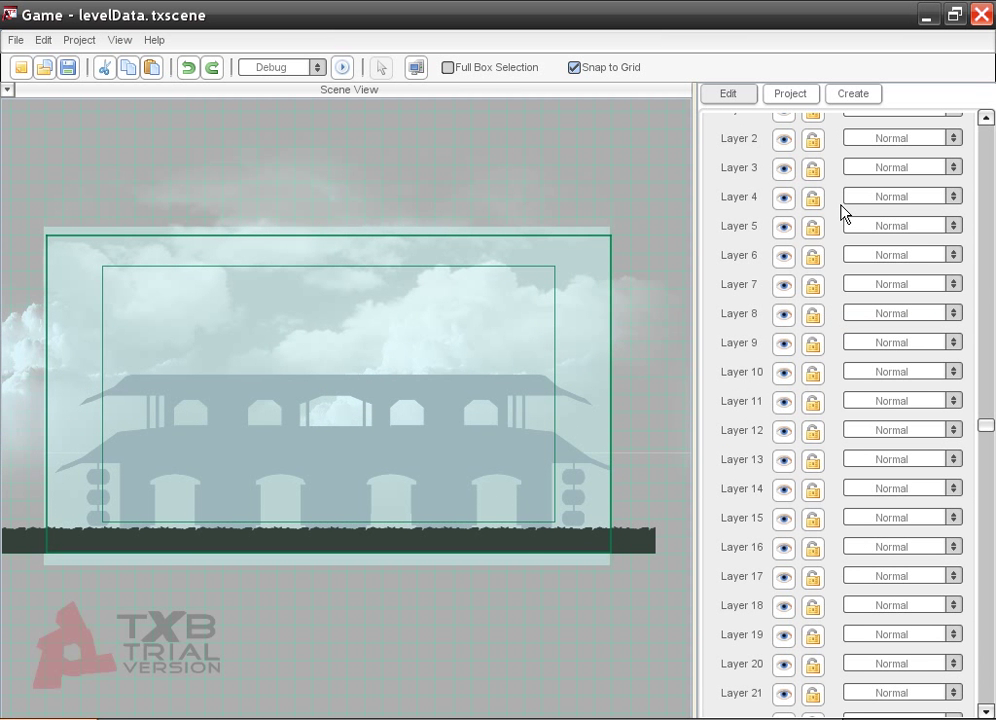
left_click(812, 168)
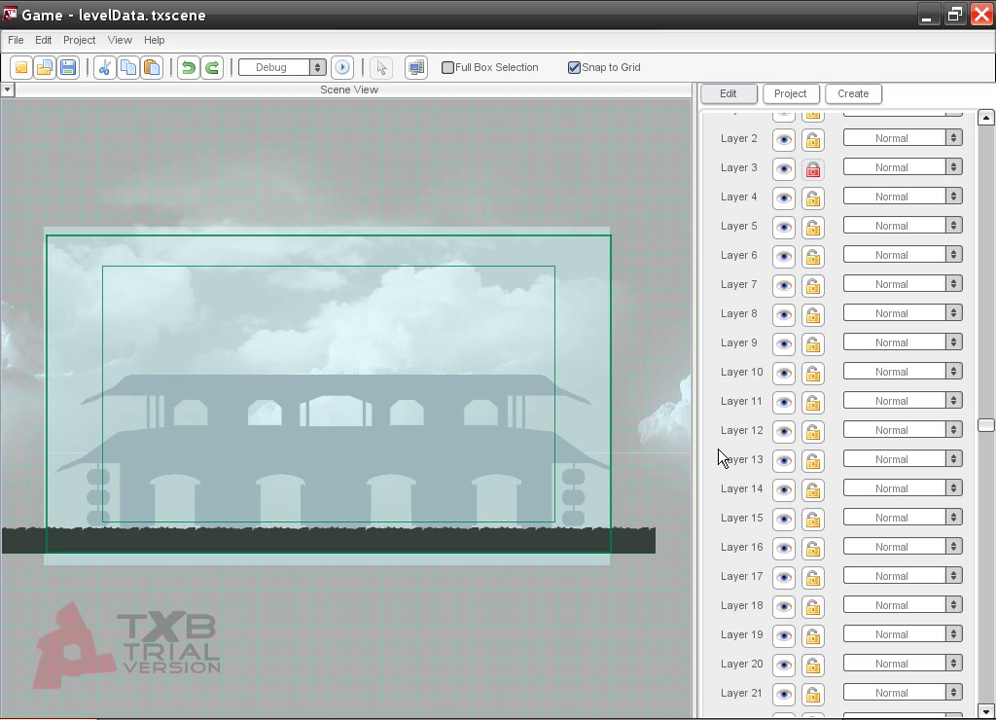
Add a new tilemap with 64×64 tiles, fit it to its layer, and move it over the house
left_click(856, 96)
scroll(838, 437, "down", 3)
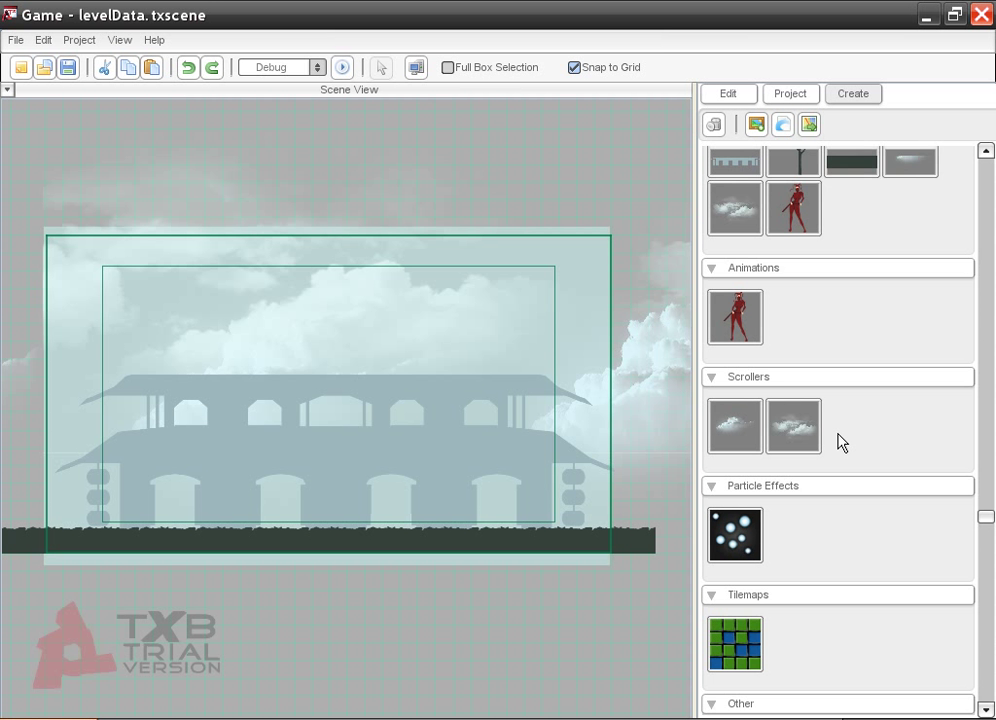
left_click_drag(735, 585, 421, 478)
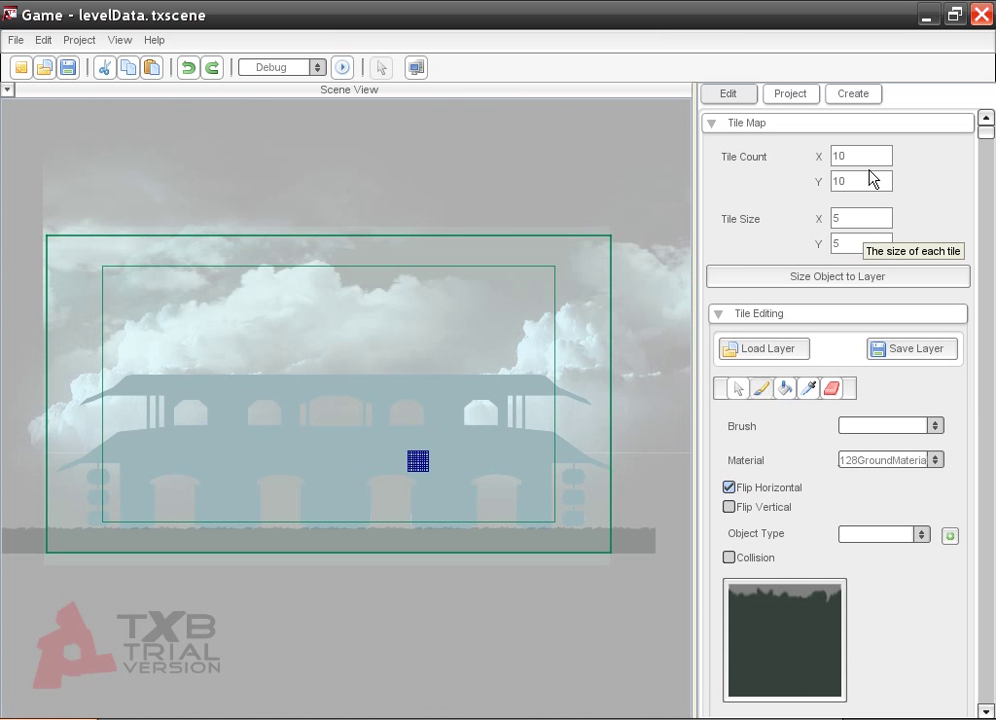
double_click(855, 218)
type("64")
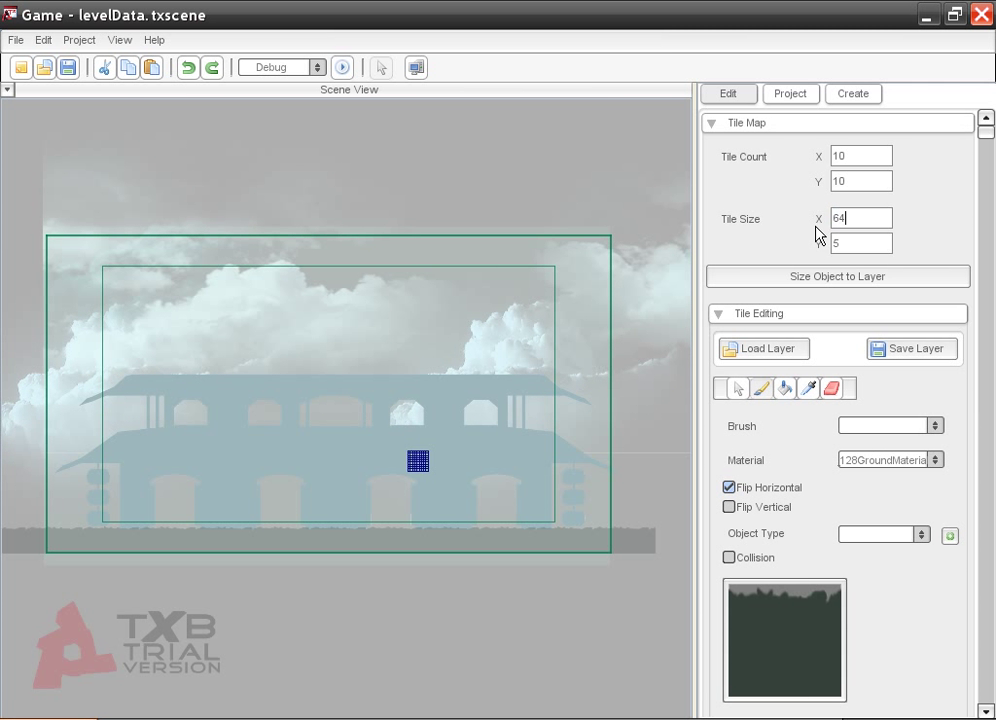
double_click(835, 242)
type("64")
key("Tab")
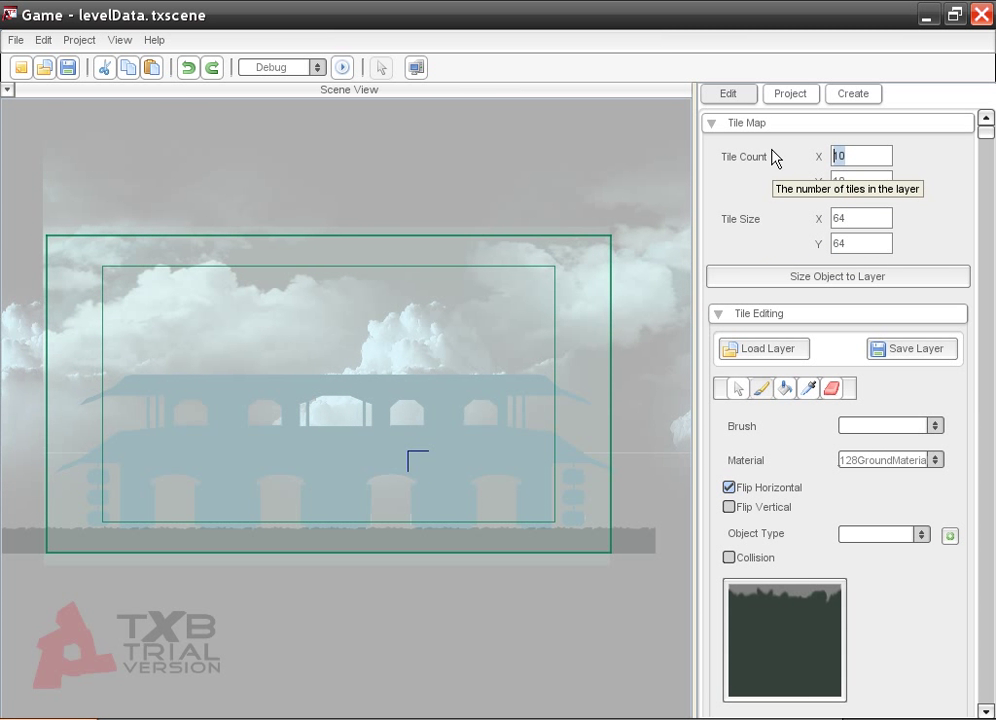
left_click(802, 276)
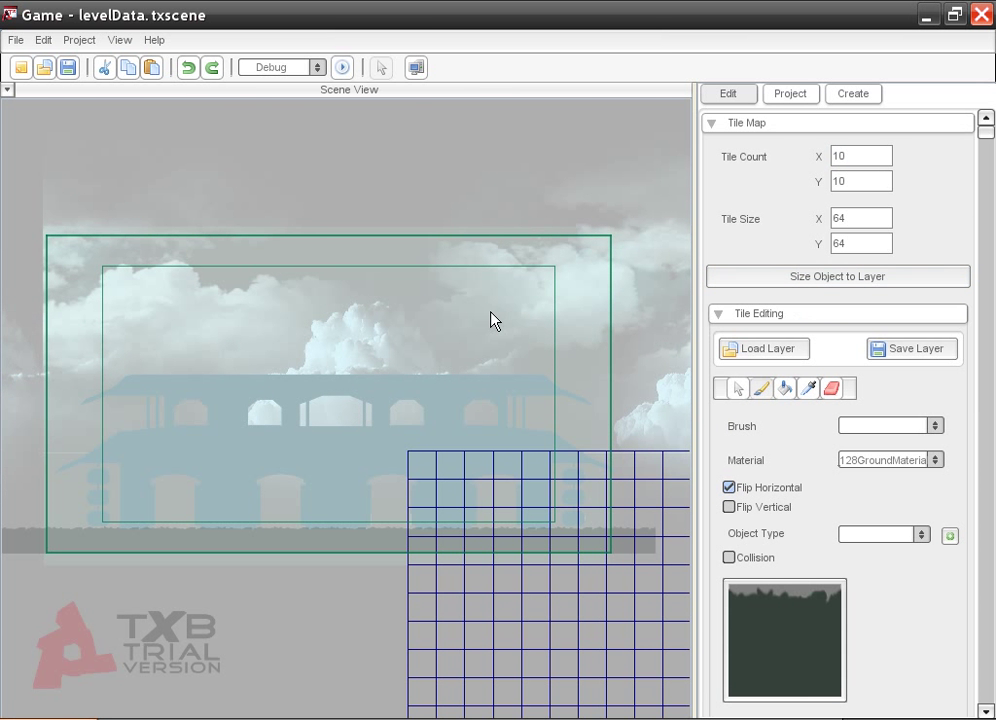
left_click(567, 478)
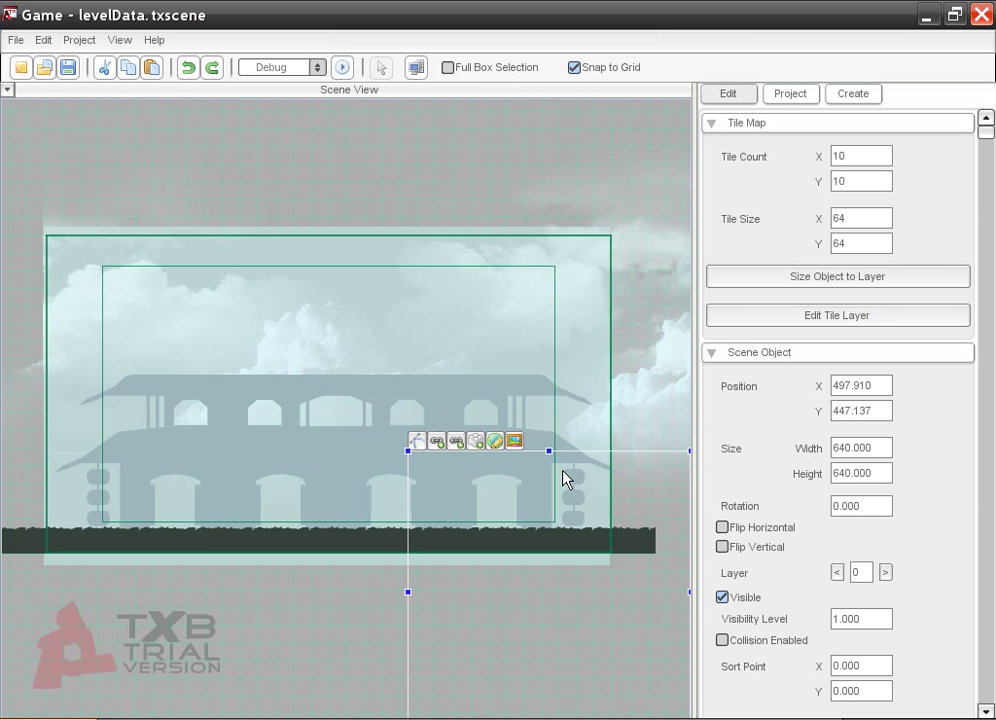
left_click_drag(467, 589, 458, 461)
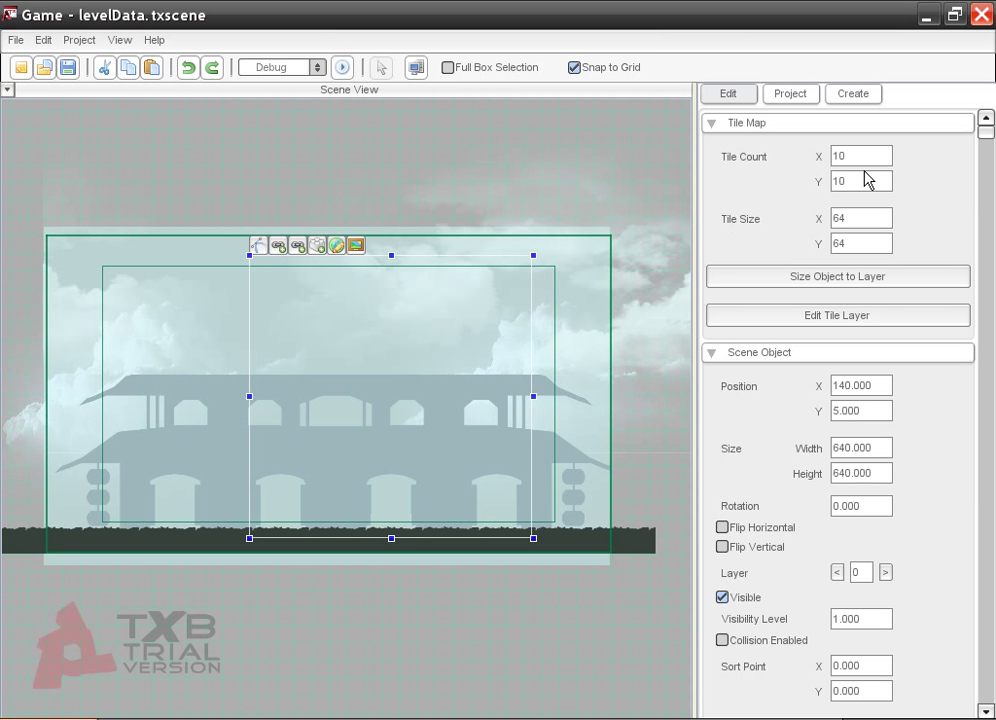
Reduce Tile Count Y to 7, refit the object, and lower it onto the ground
double_click(862, 180)
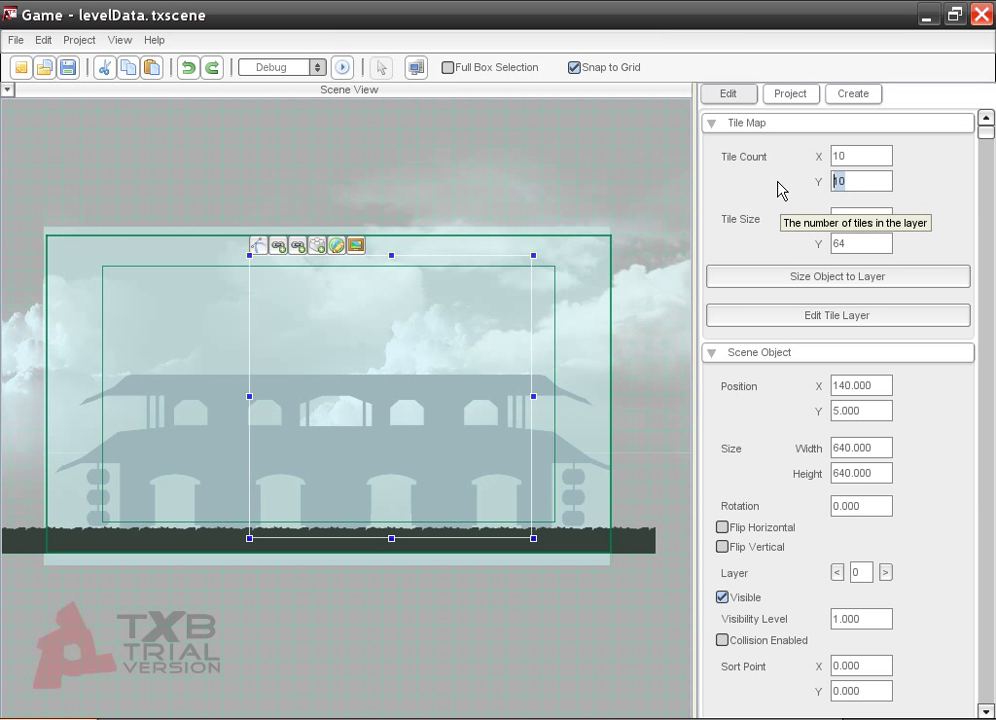
type("7")
key("Return")
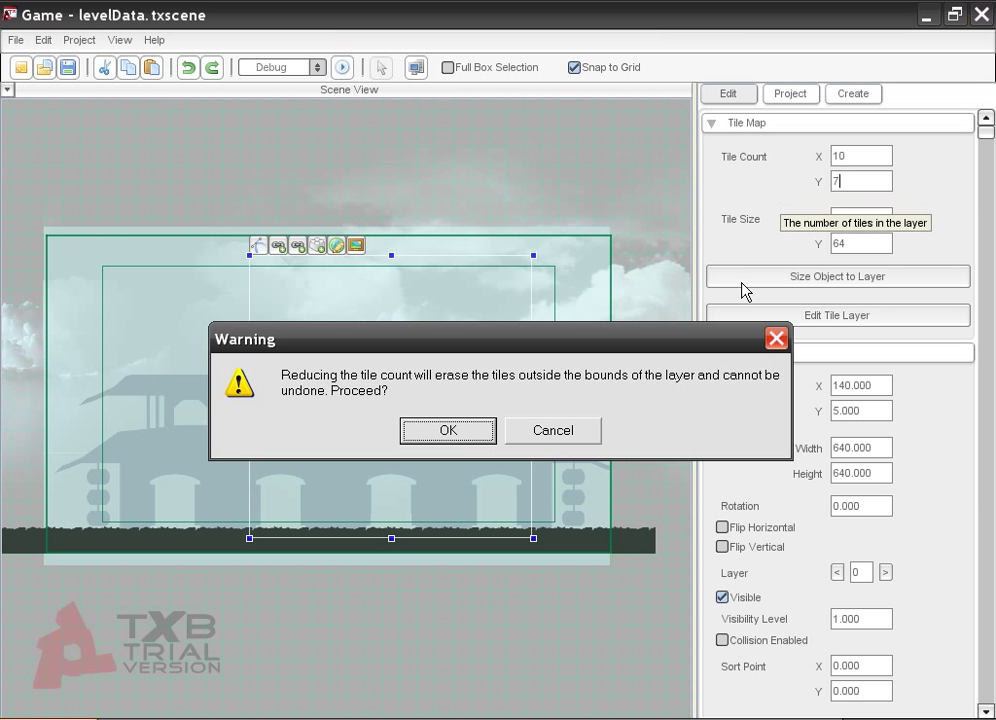
left_click(440, 432)
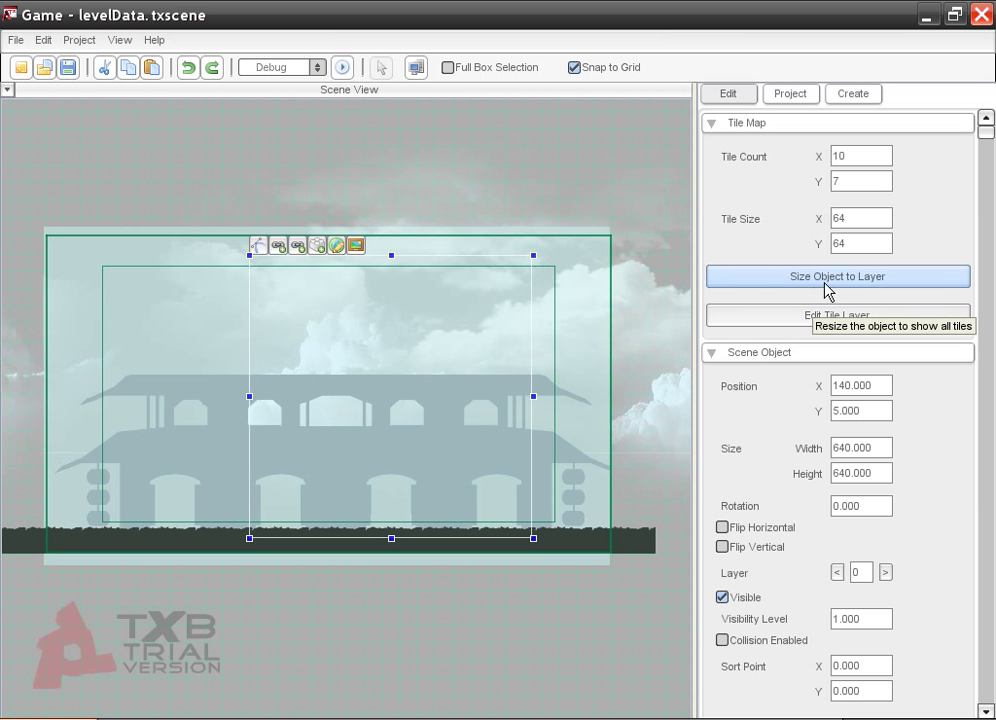
left_click(824, 284)
left_click_drag(429, 382, 431, 416)
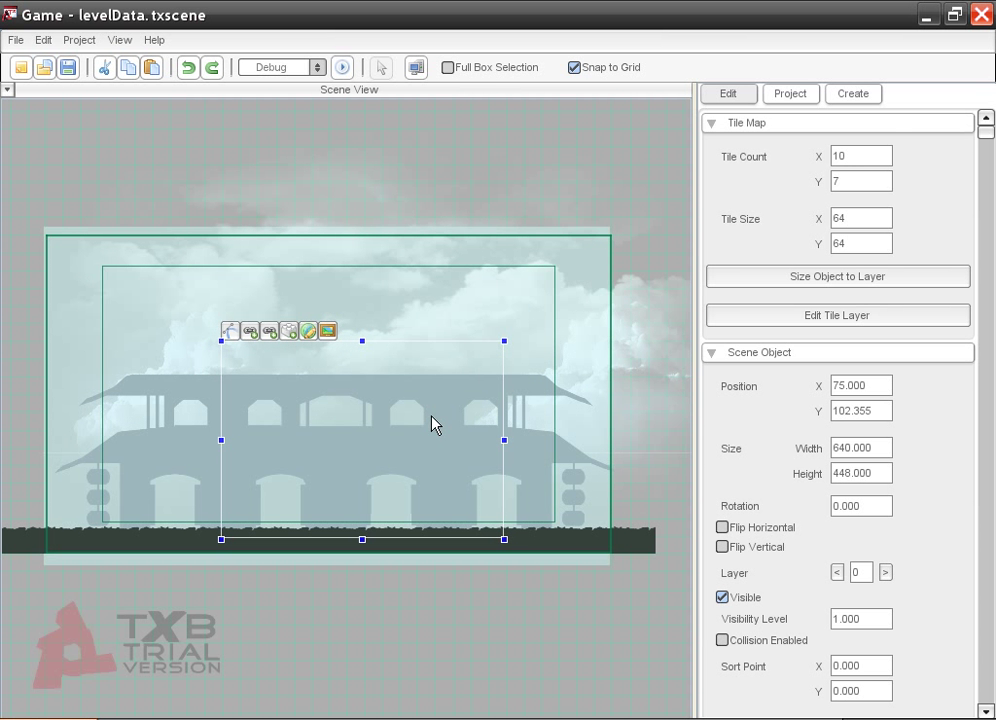
Reduce Tile Count X to 7 for a 448×448 map and shift it right over the house
left_click(863, 162)
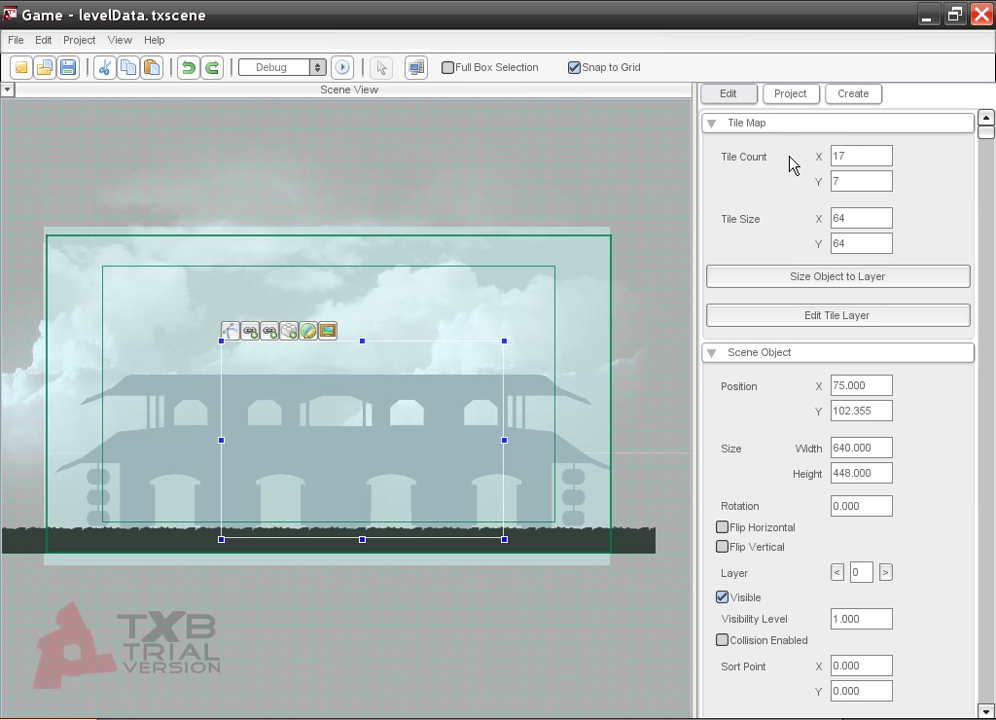
left_click_drag(839, 157, 805, 167)
type("7")
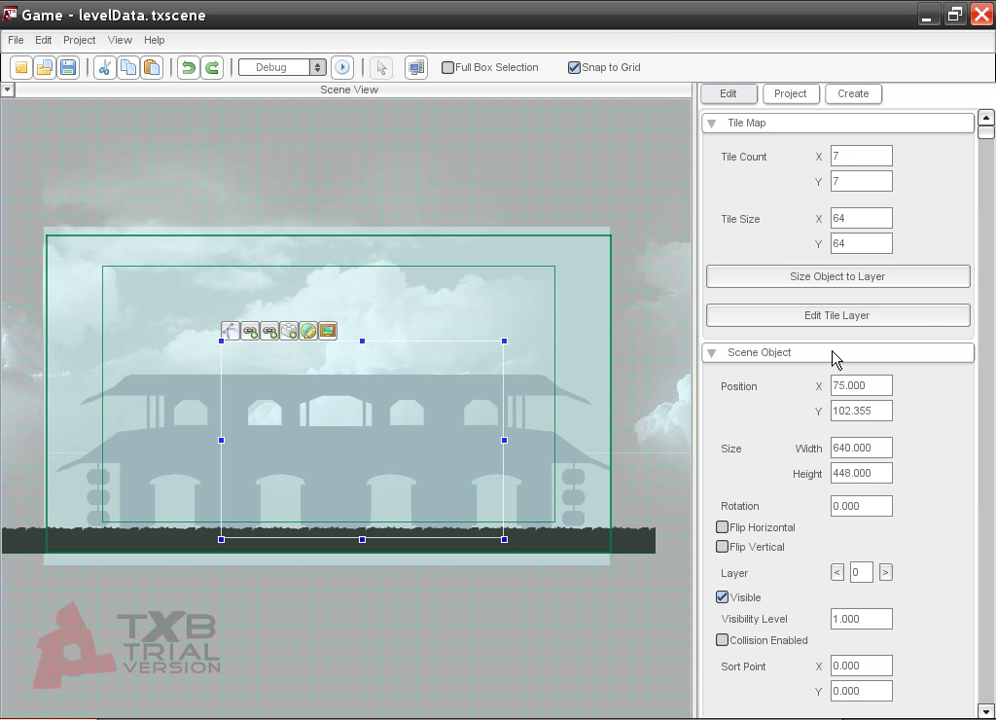
left_click(830, 285)
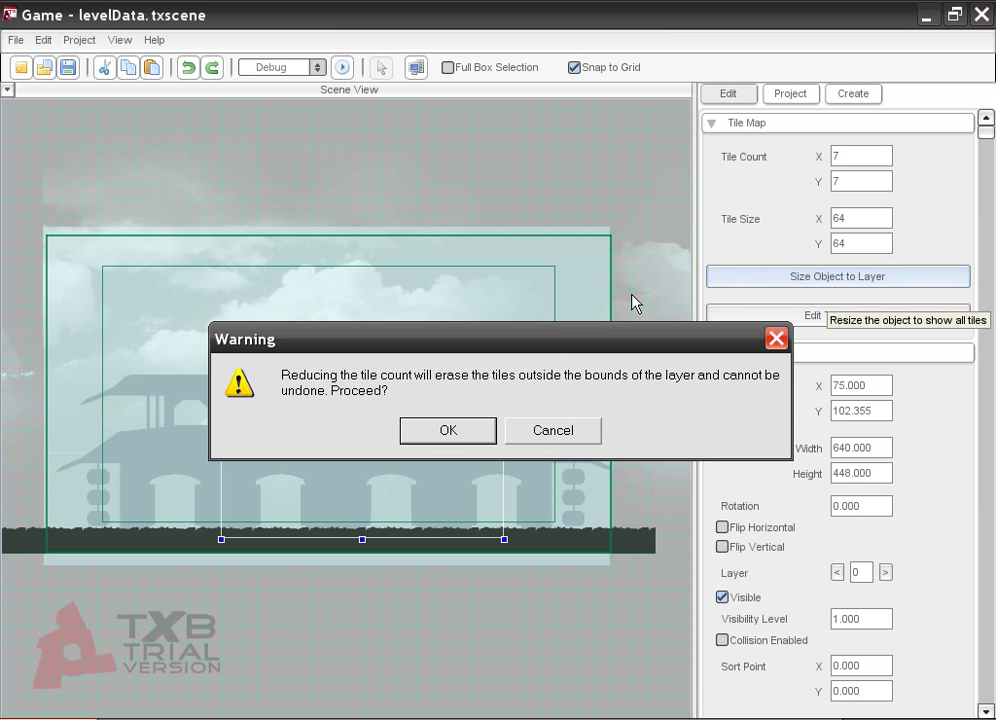
left_click(423, 438)
left_click_drag(356, 429, 422, 427)
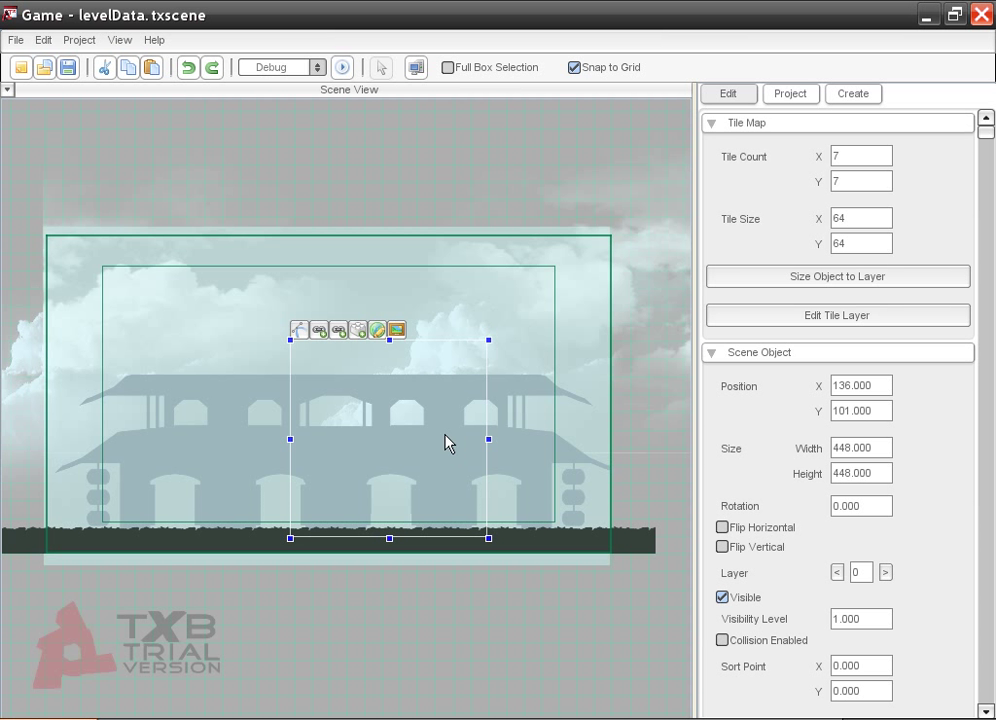
Paint solid_greenMaterial tiles along the bottom rows and erase two left-end tiles to form steps
left_click(396, 332)
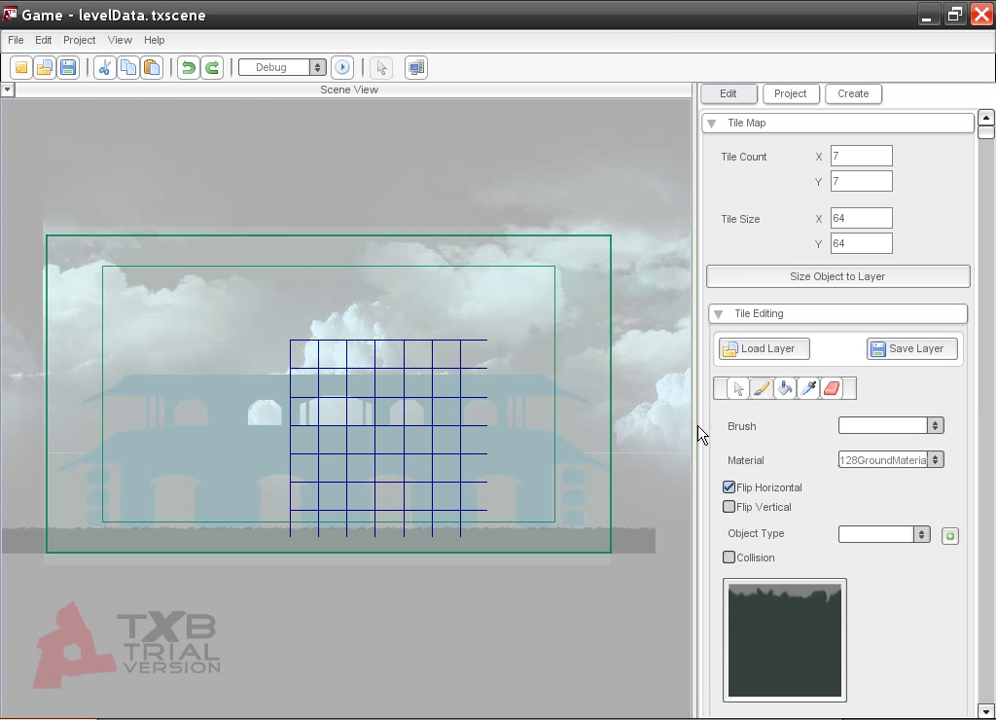
left_click(935, 462)
left_click(905, 378)
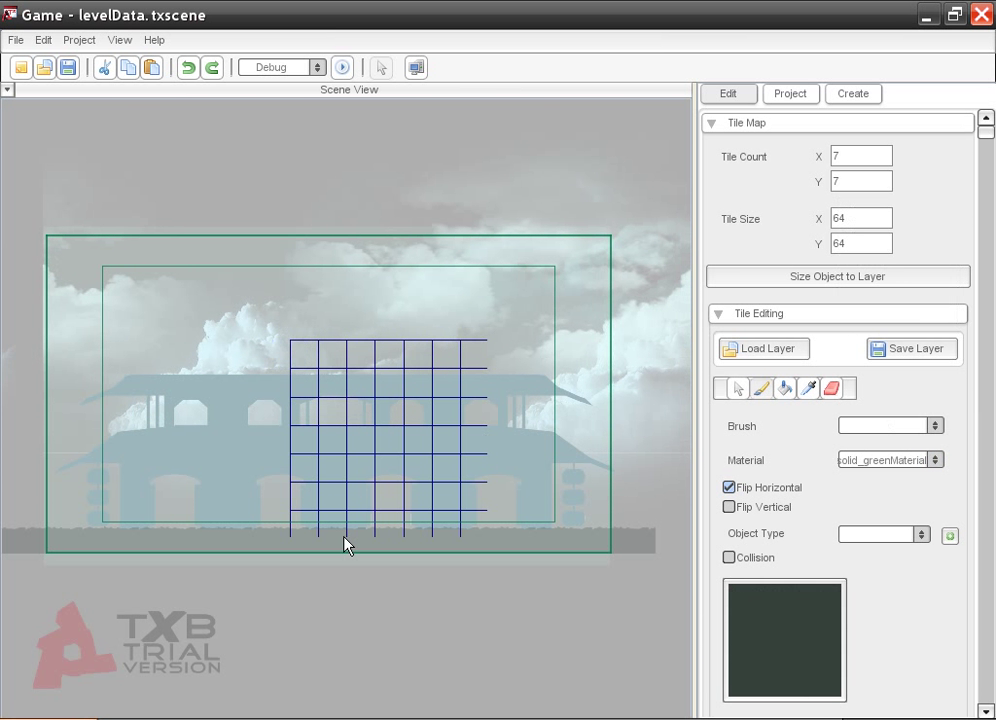
mouse_move(343, 536)
left_mouse_down()
mouse_move(439, 528)
mouse_move(440, 506)
mouse_move(424, 499)
mouse_move(343, 505)
mouse_move(364, 477)
mouse_move(404, 487)
mouse_move(385, 485)
mouse_move(430, 480)
left_mouse_up()
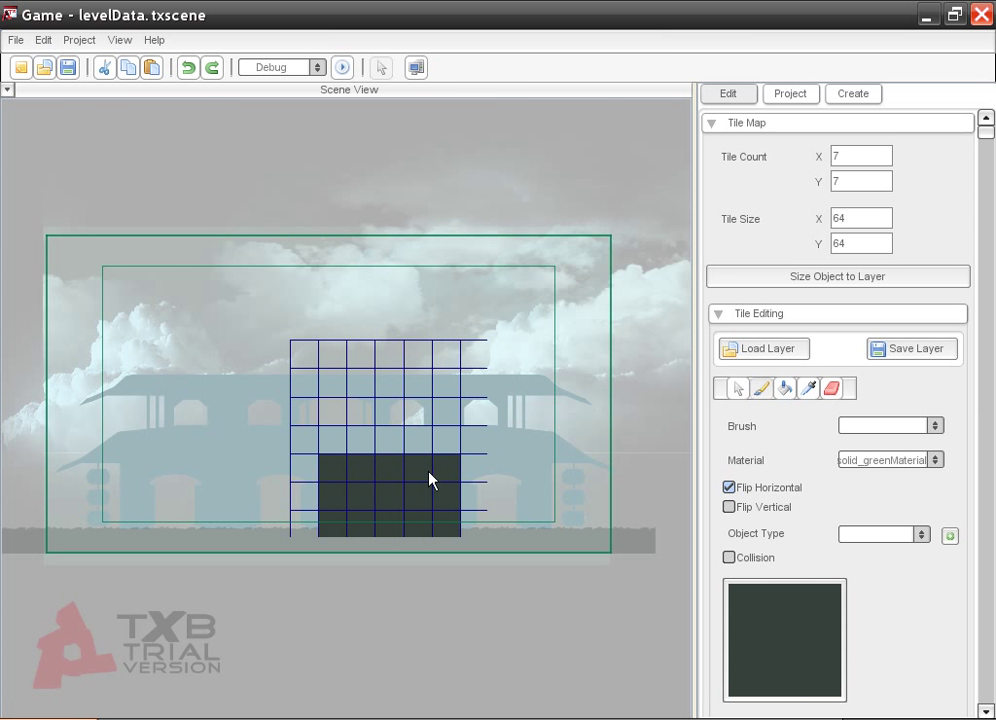
left_click(830, 390)
left_click(339, 470)
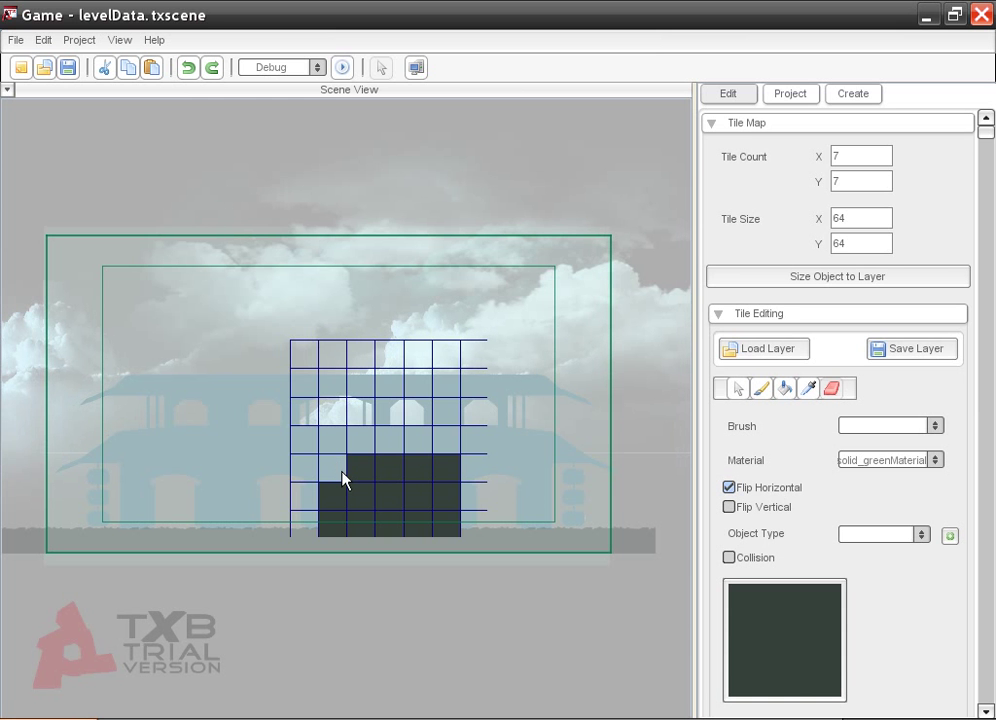
left_click(340, 497)
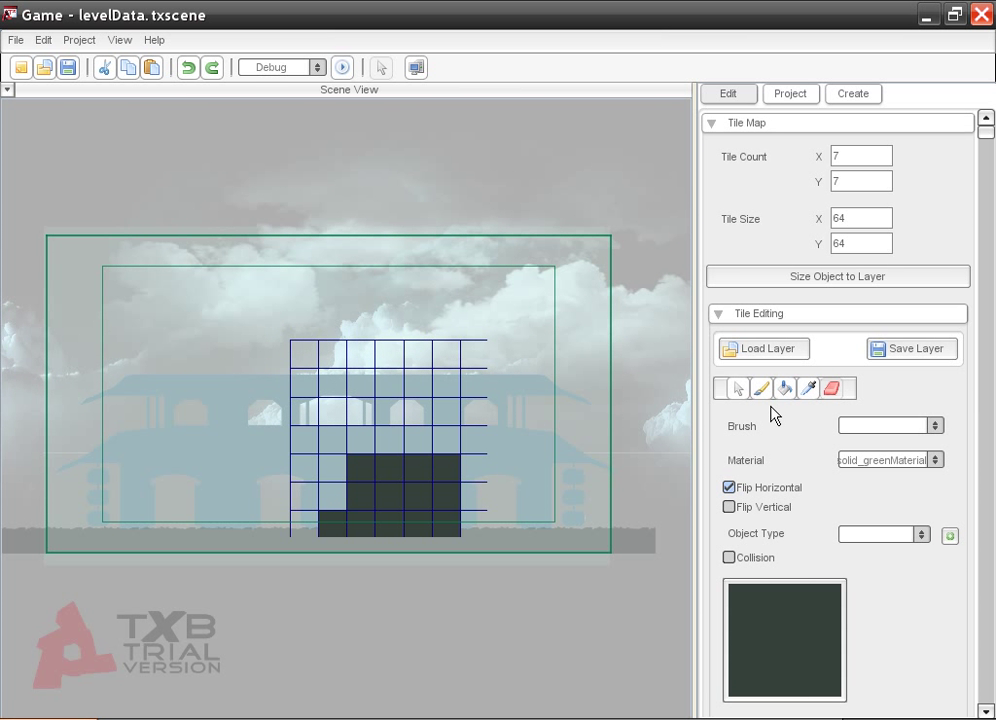
Switch the paint material to edgeMaterial with Flip Horizontal off and clear two bottom-left tiles
left_click(940, 460)
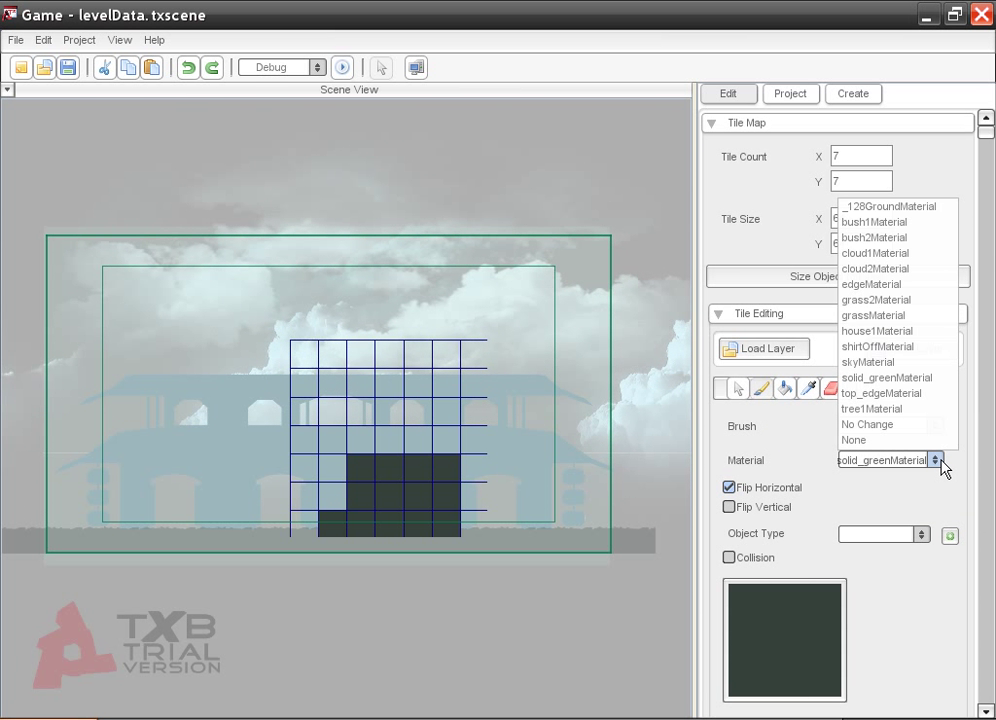
left_click(900, 208)
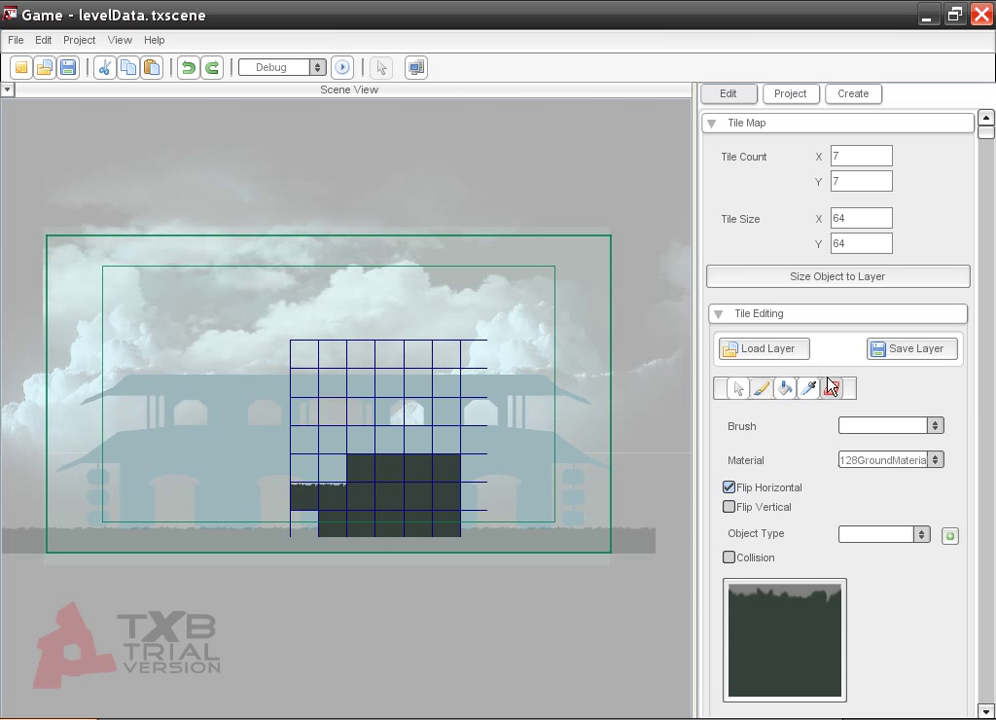
left_click(936, 459)
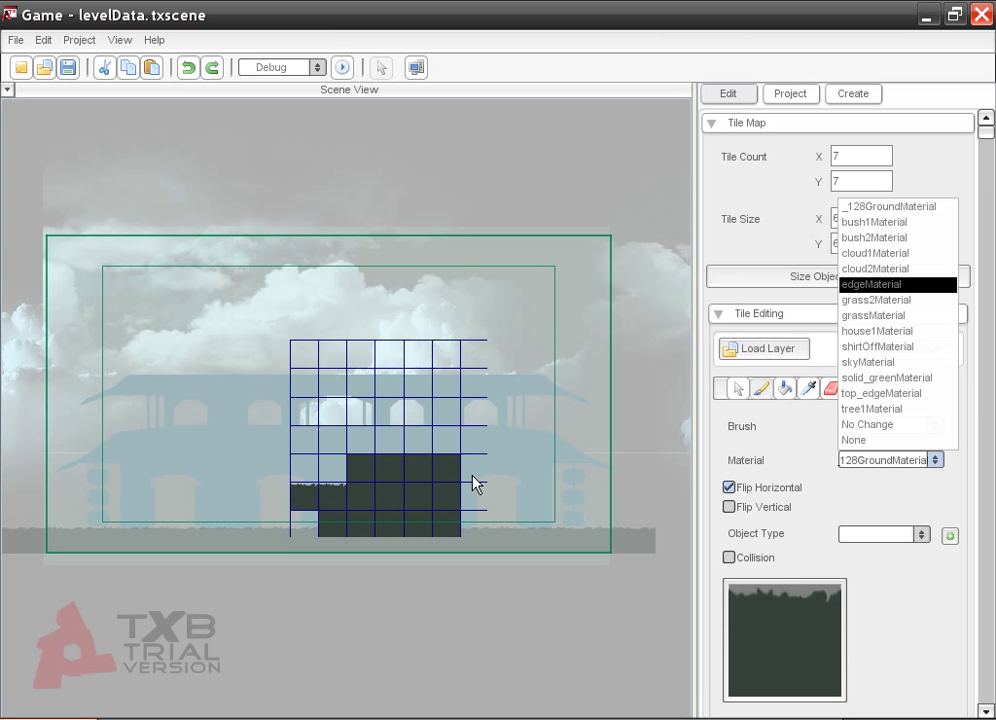
left_click(300, 525)
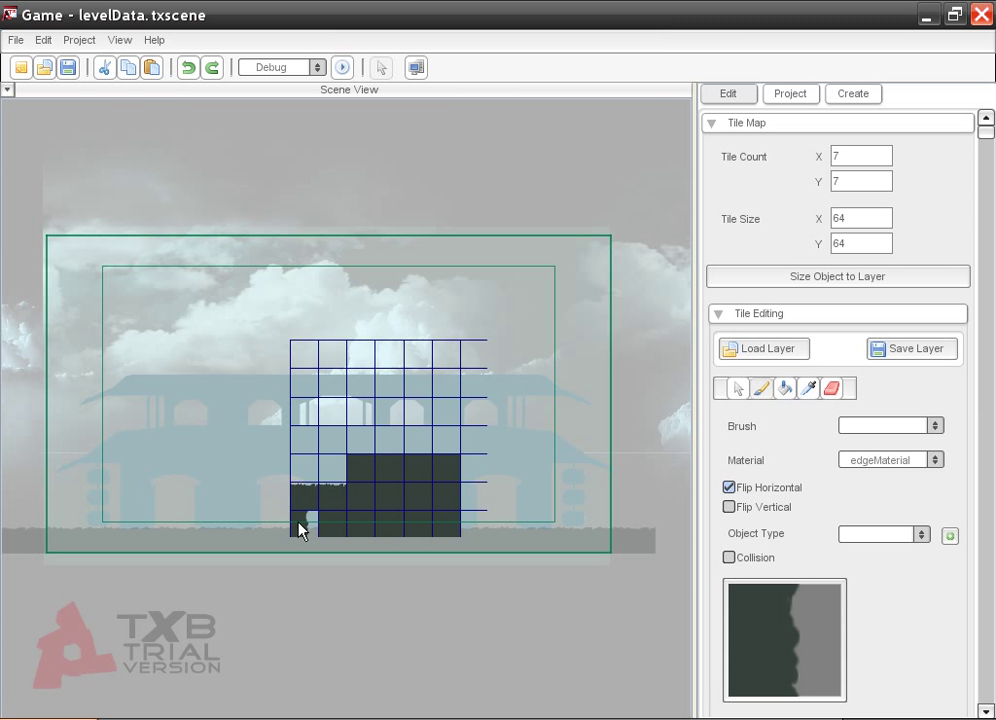
left_click(729, 487)
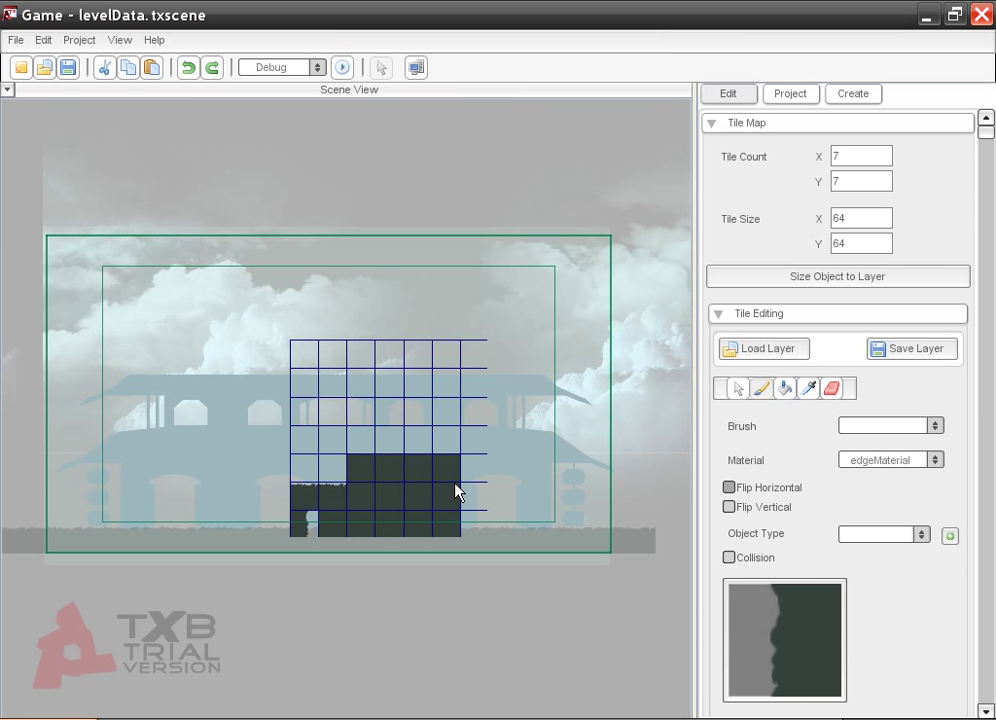
left_click(832, 389)
left_click(310, 526)
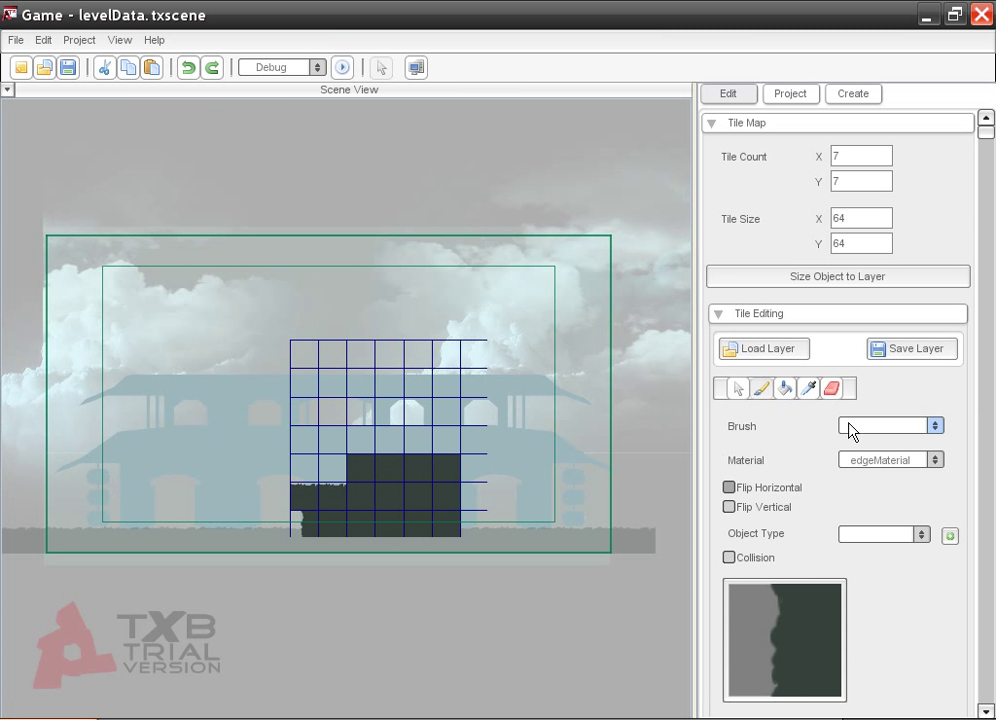
left_click(312, 505)
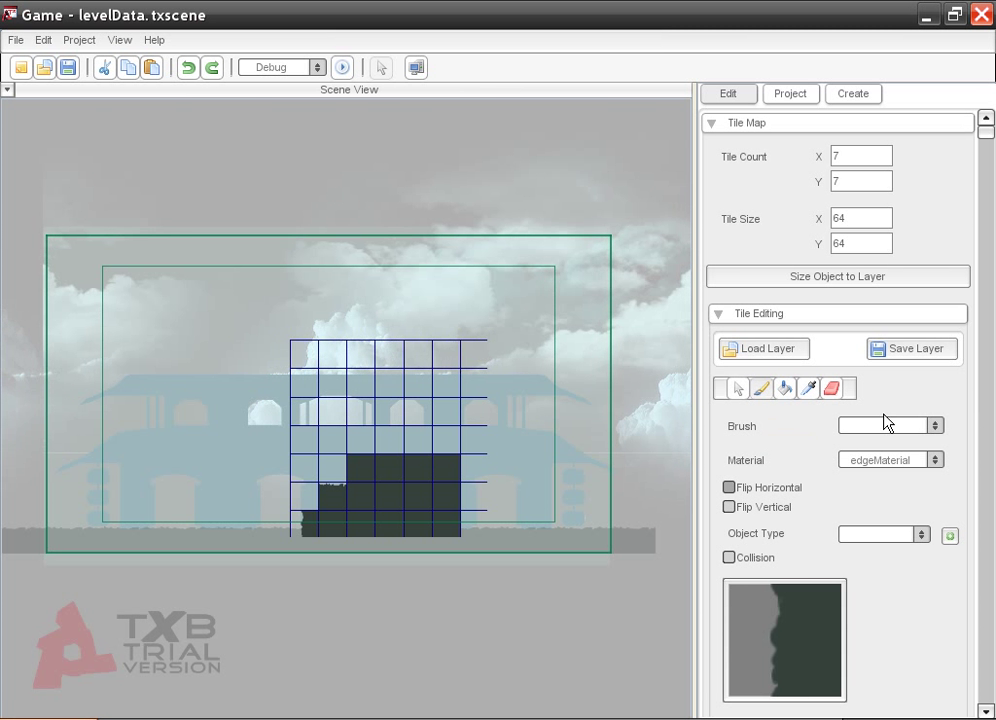
Paint a top_edgeMaterial foliage tile on the platform step and erase the right column of foliage
left_click(936, 462)
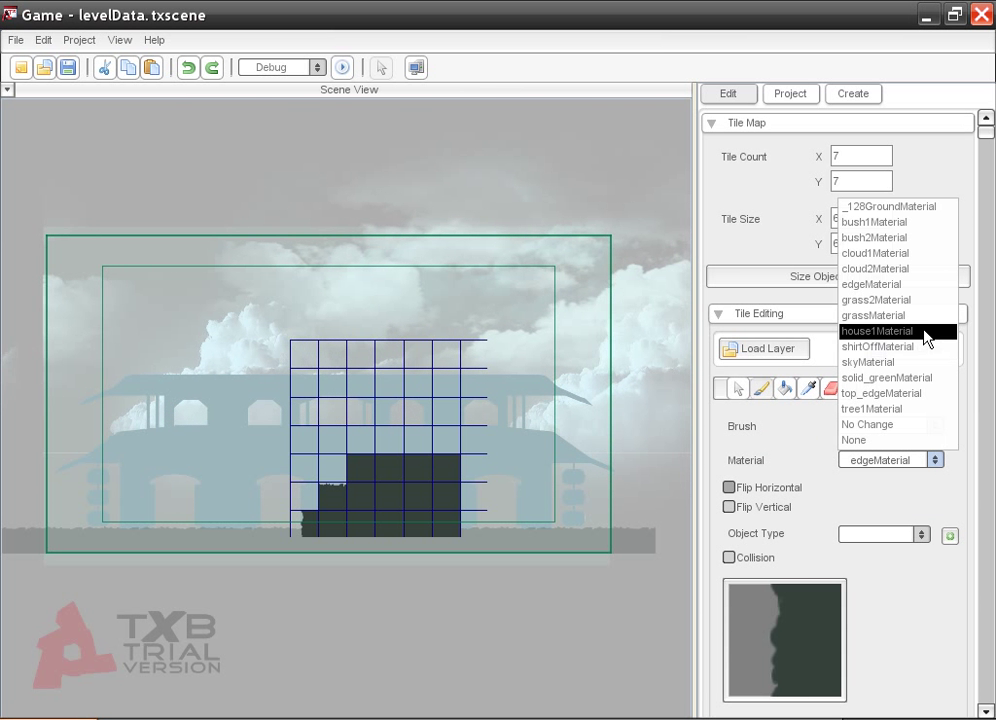
left_click(887, 394)
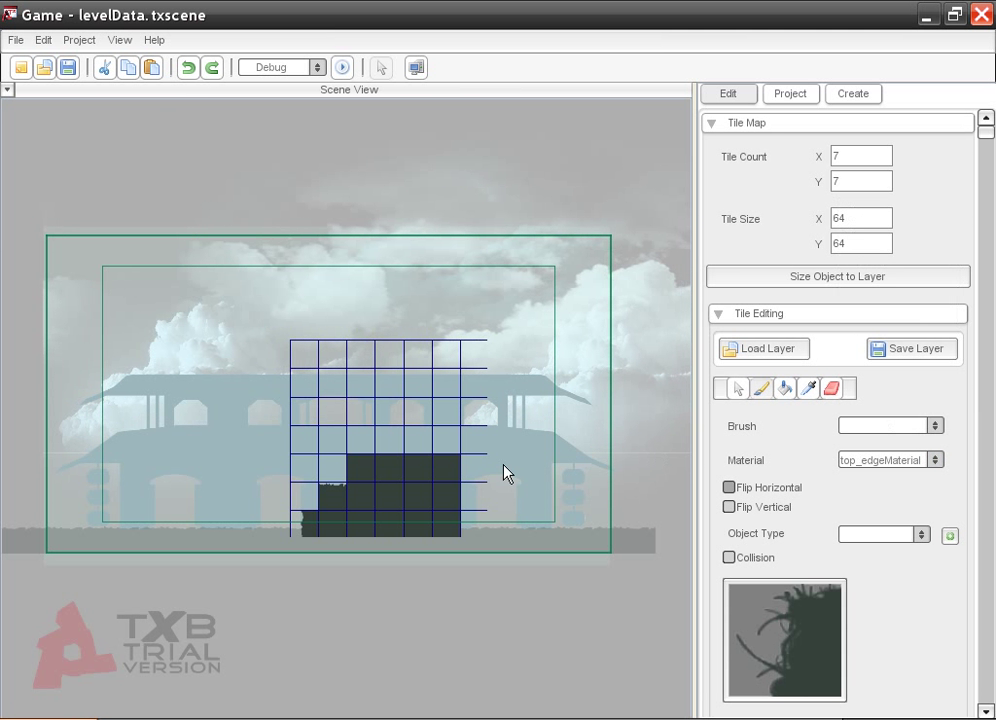
left_click(368, 470)
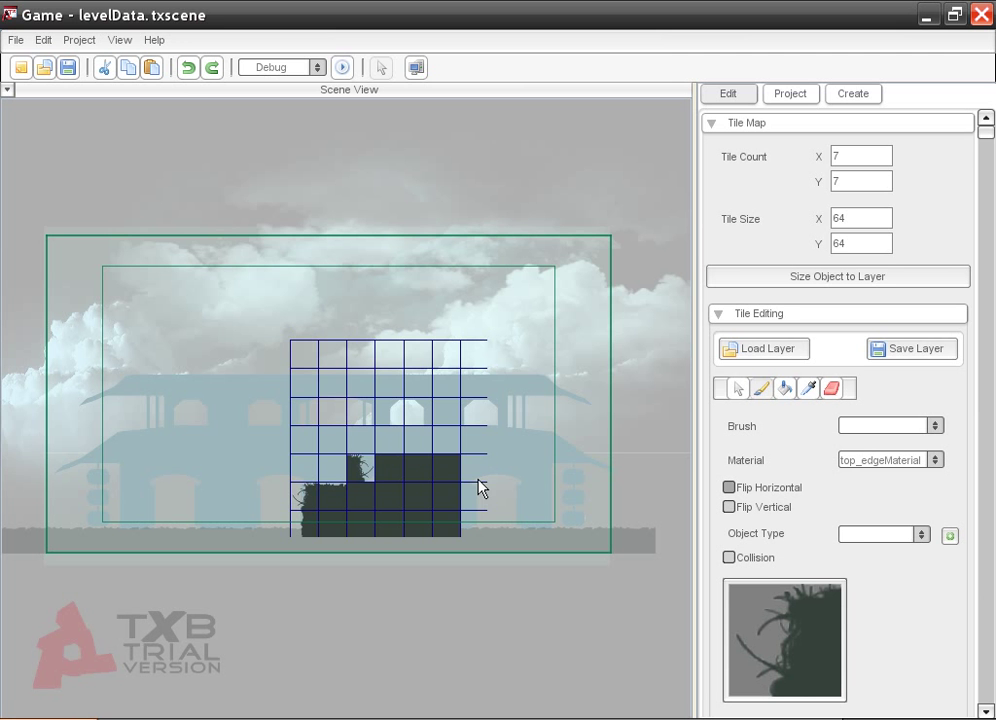
left_click(834, 389)
left_click(367, 473)
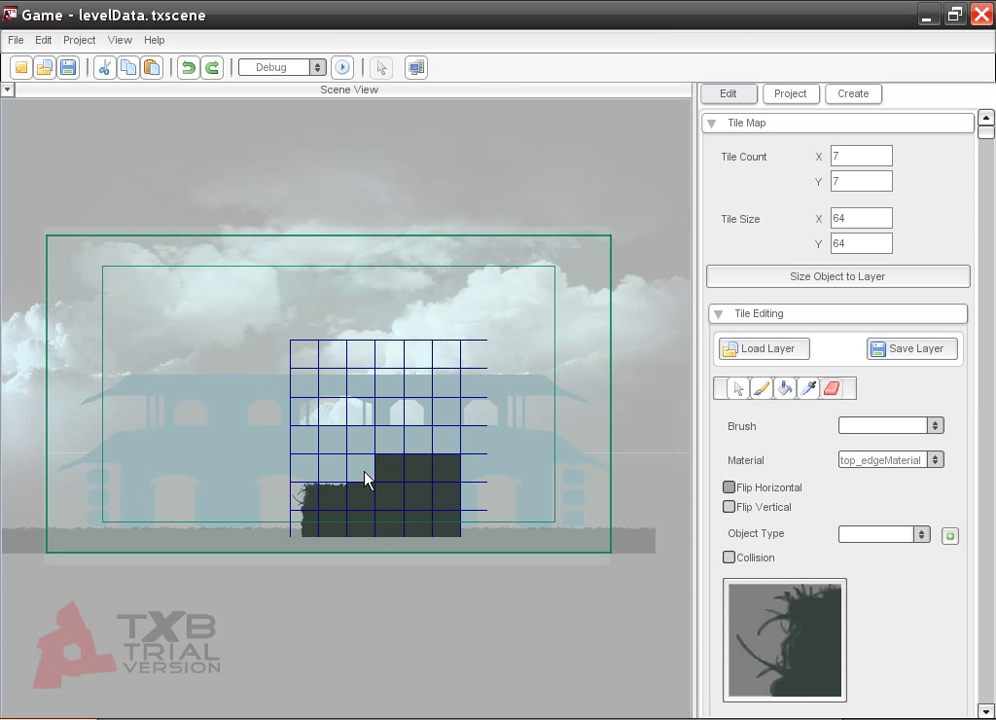
left_click(770, 400)
left_click(362, 470)
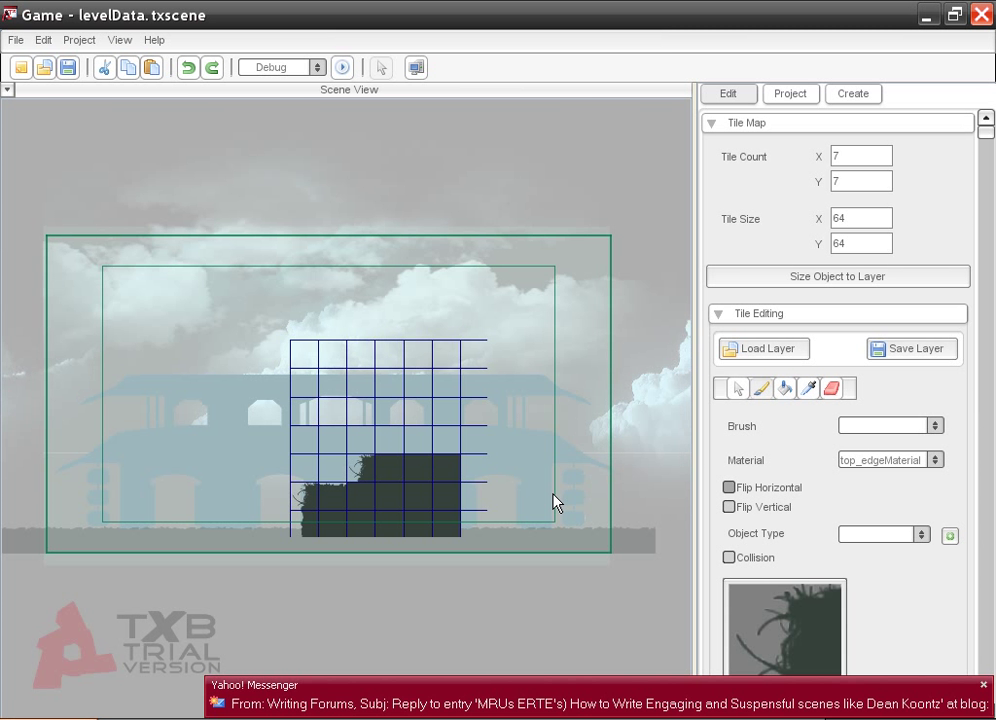
left_click(831, 389)
left_click_drag(446, 468, 456, 525)
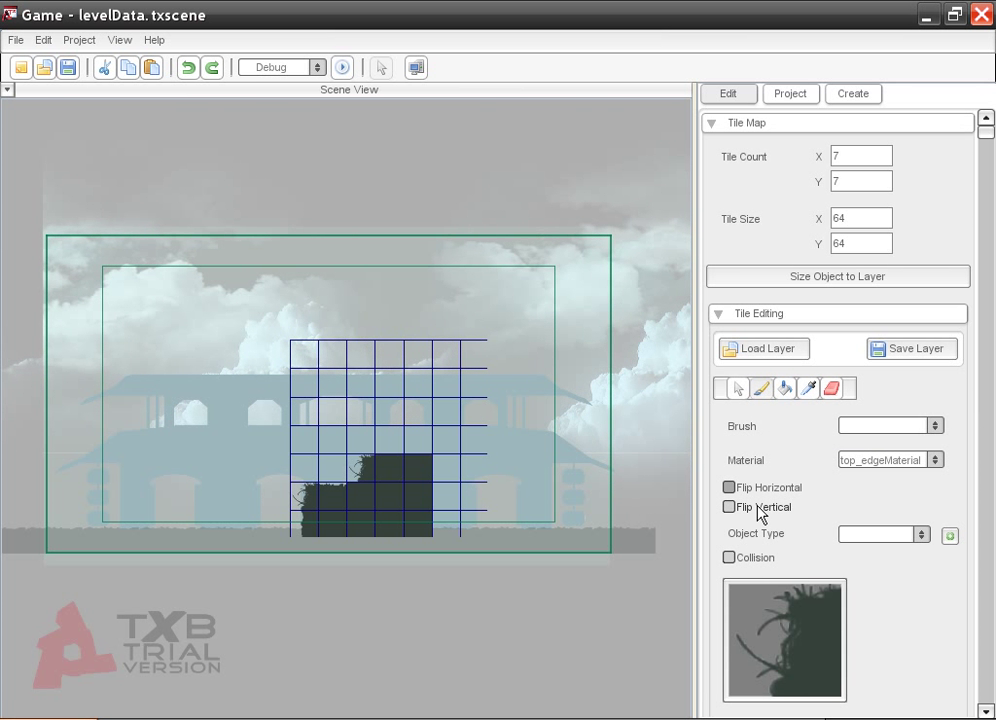
With Flip Horizontal on, paint a mirrored foliage tile and edgeMaterial tiles down the right column
left_click(730, 488)
left_click(730, 488)
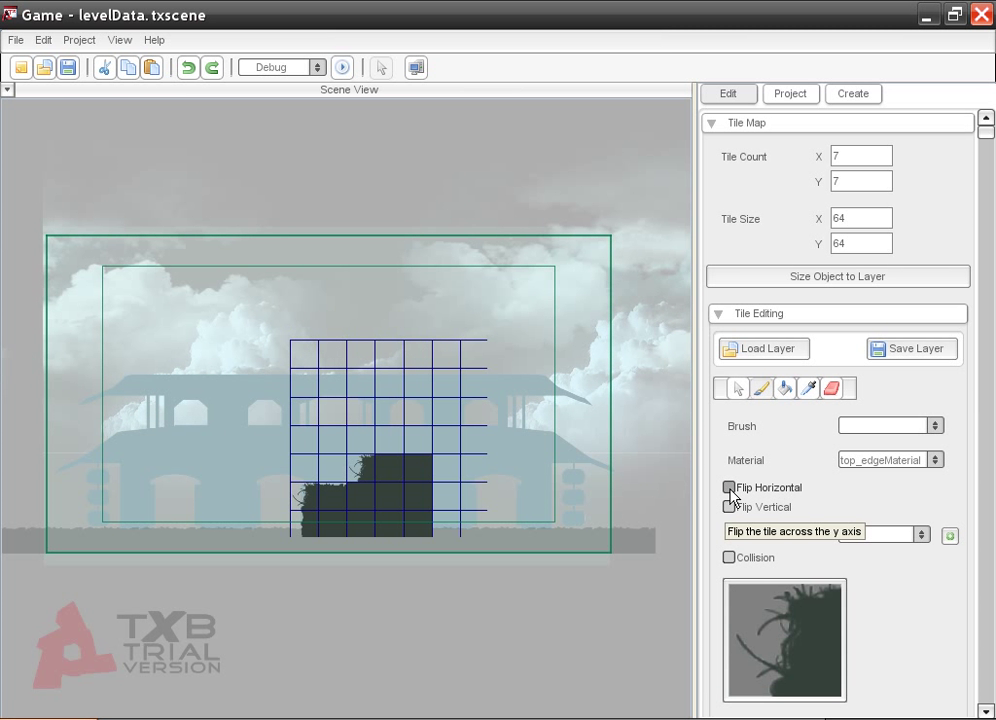
left_click(730, 488)
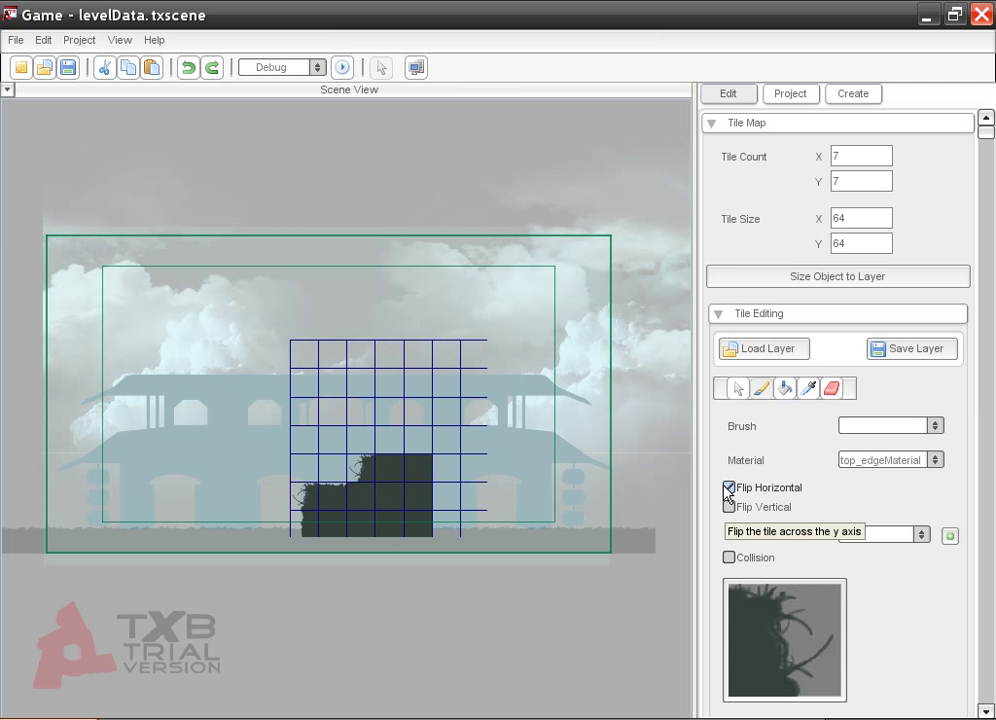
left_click(453, 473)
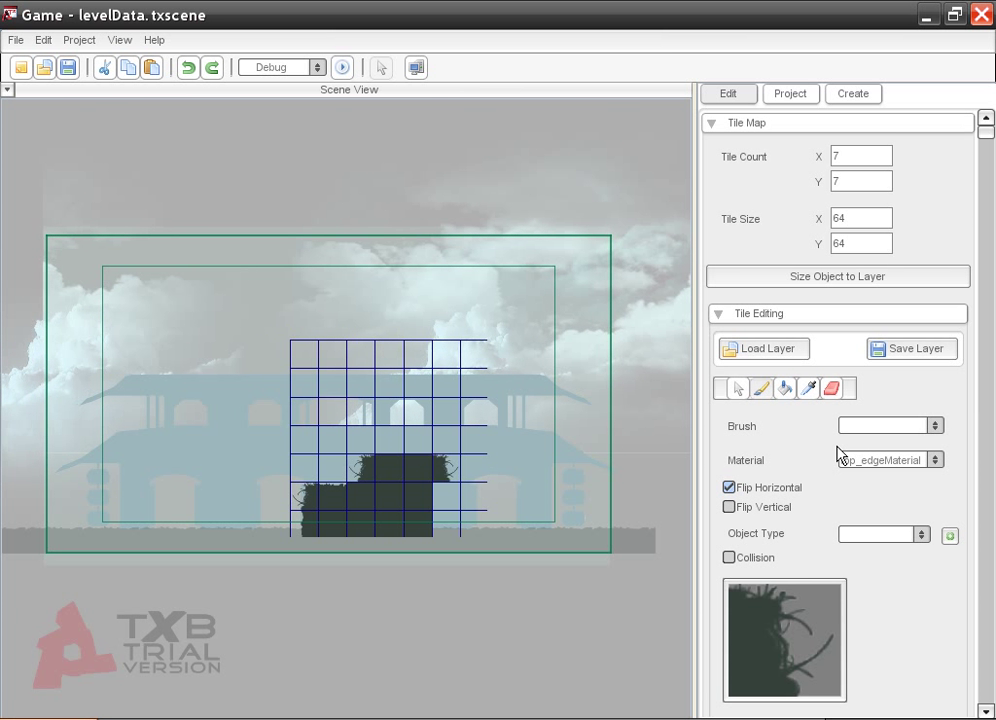
left_click(937, 461)
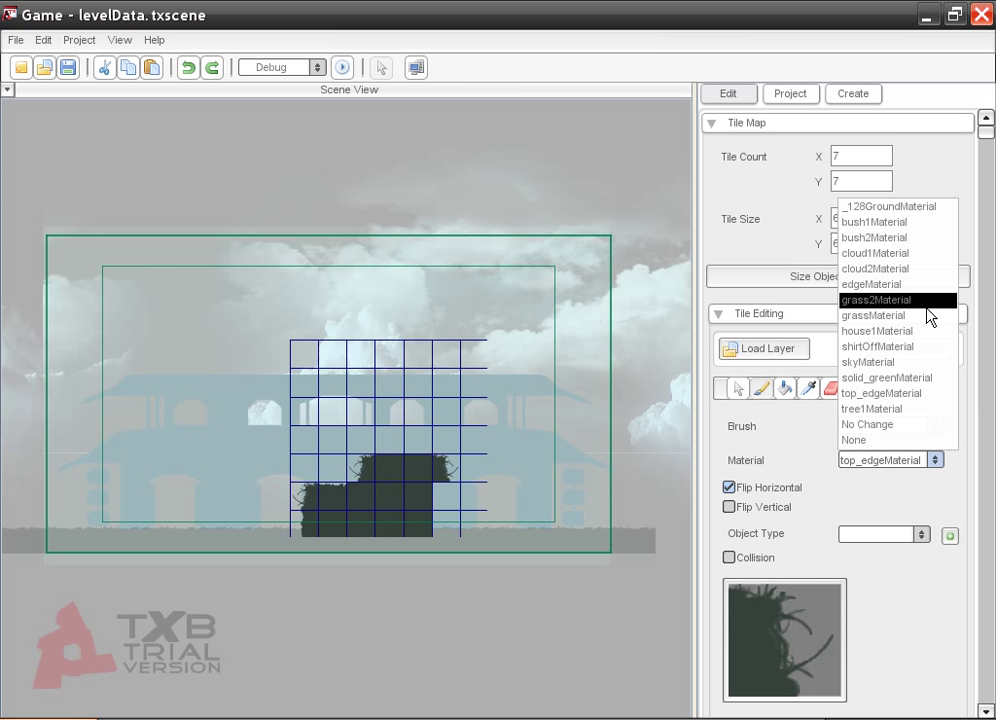
left_click(896, 287)
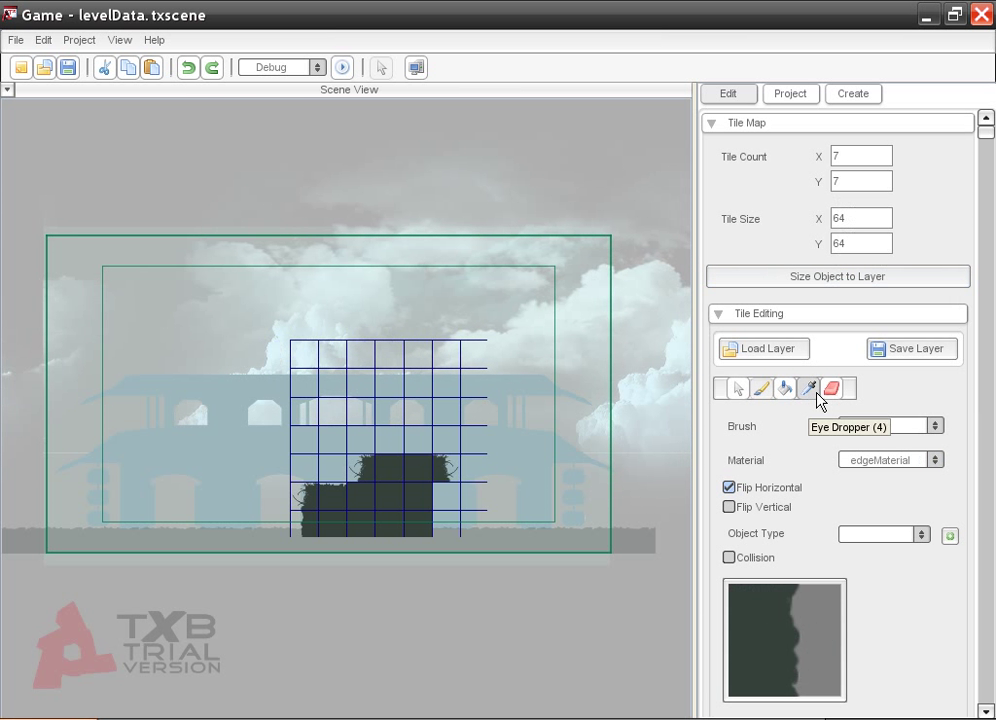
left_click(441, 507)
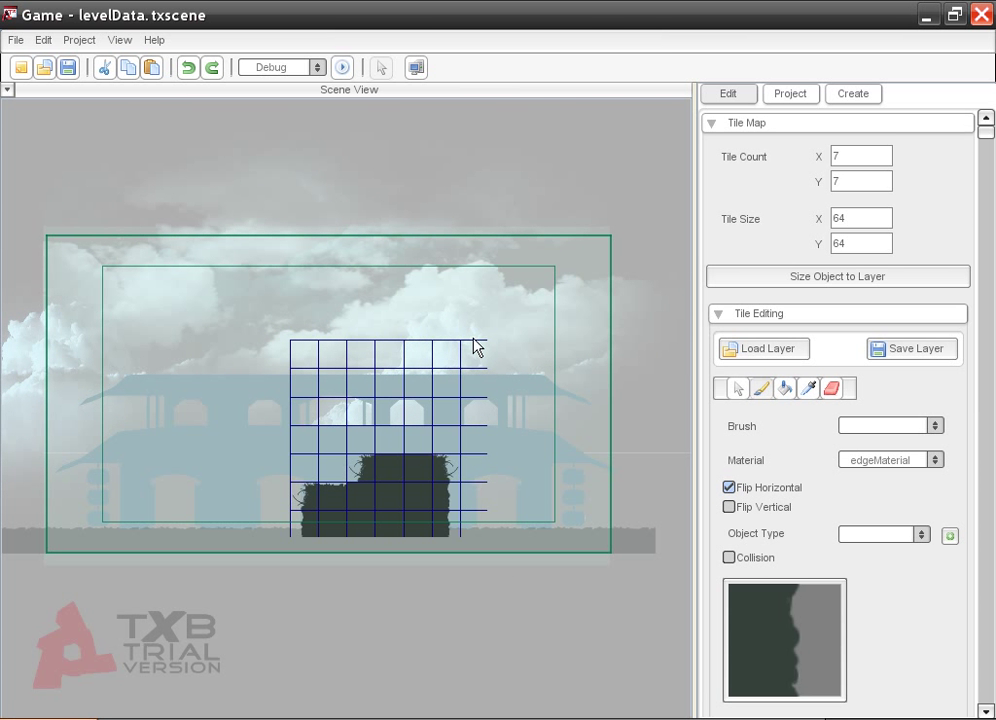
Leave tile editing and nudge the tile platform up and left
left_click(381, 70)
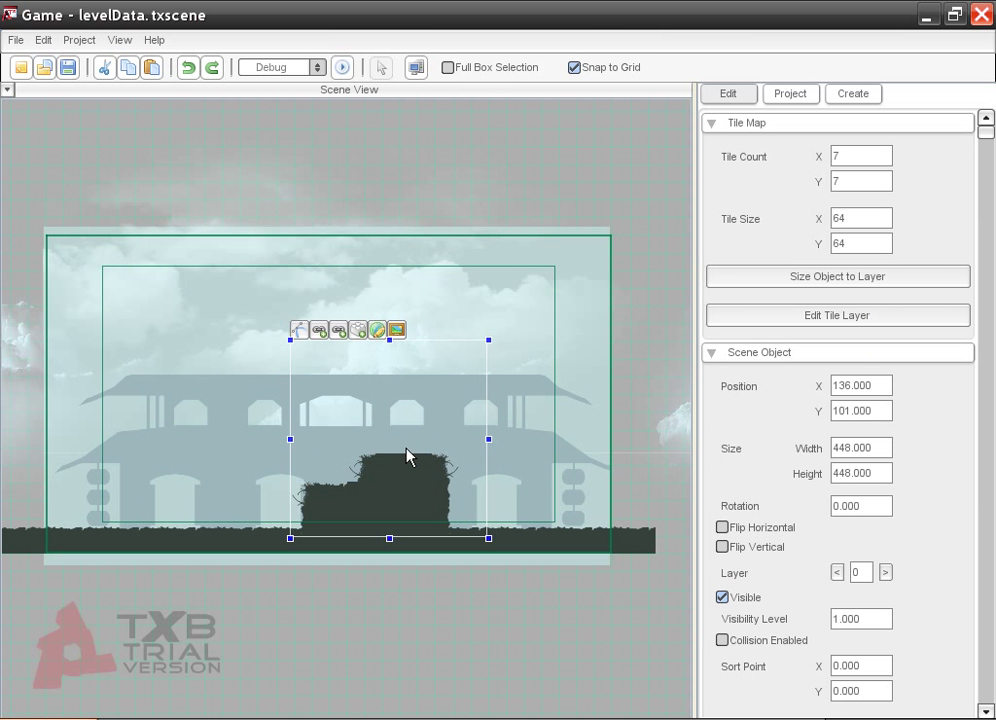
mouse_move(407, 482)
left_mouse_down()
mouse_move(411, 462)
mouse_move(391, 478)
left_mouse_up()
left_click(650, 320)
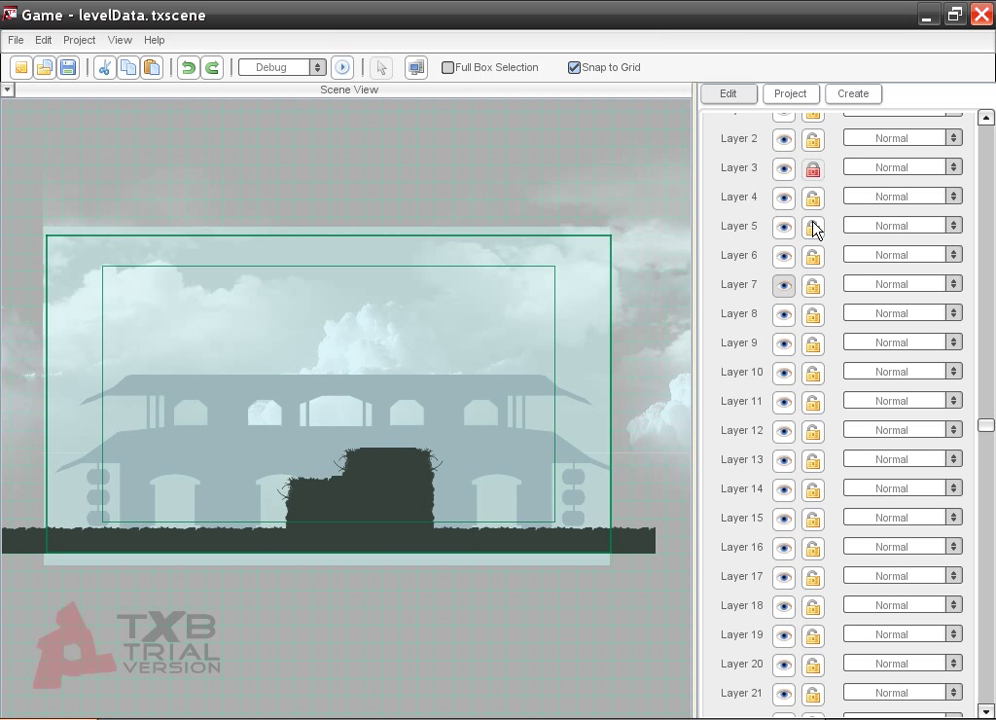
Add a non-colliding bush1Material tuft, placing tufts at the block's left foot and on its top
left_click(861, 94)
scroll(902, 322, "up", 2)
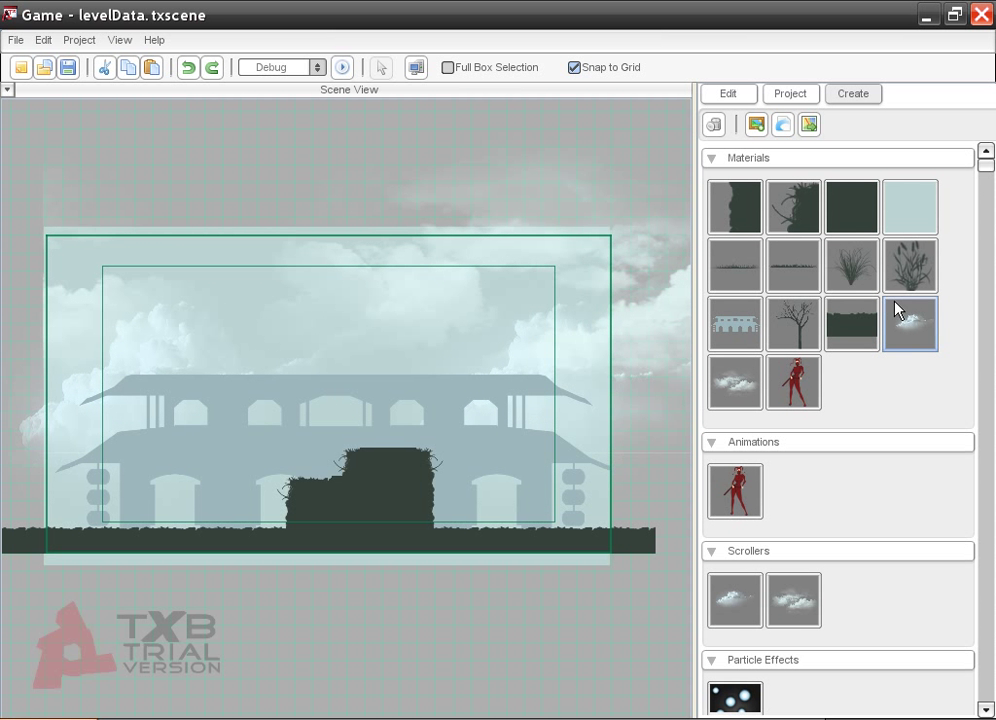
left_click_drag(866, 281, 420, 451)
left_click_drag(448, 514, 446, 531)
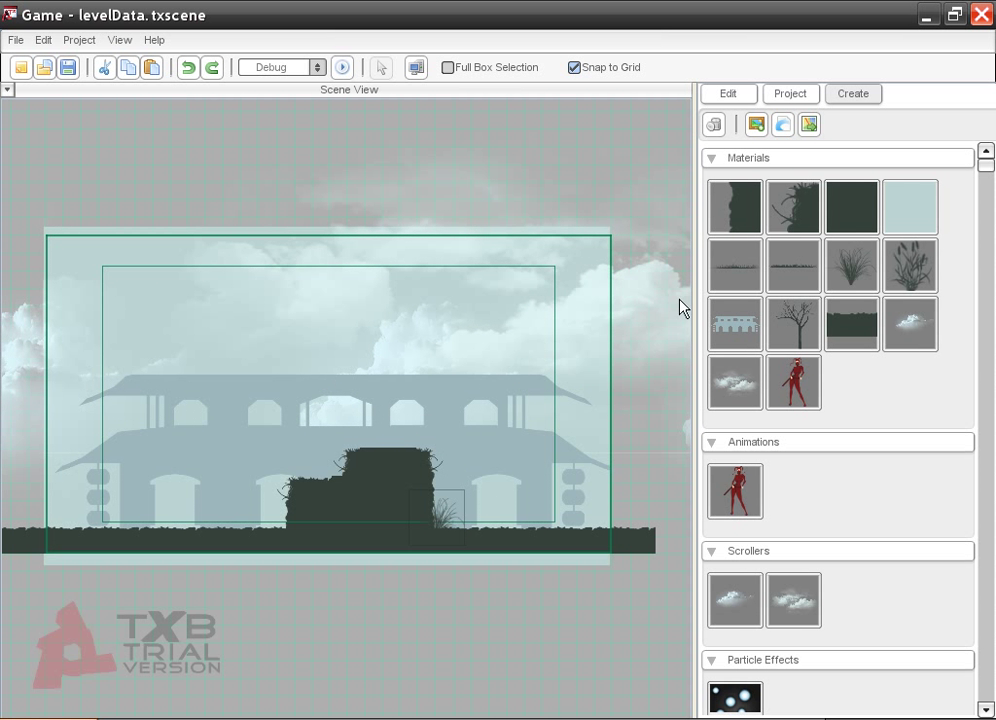
left_click(732, 96)
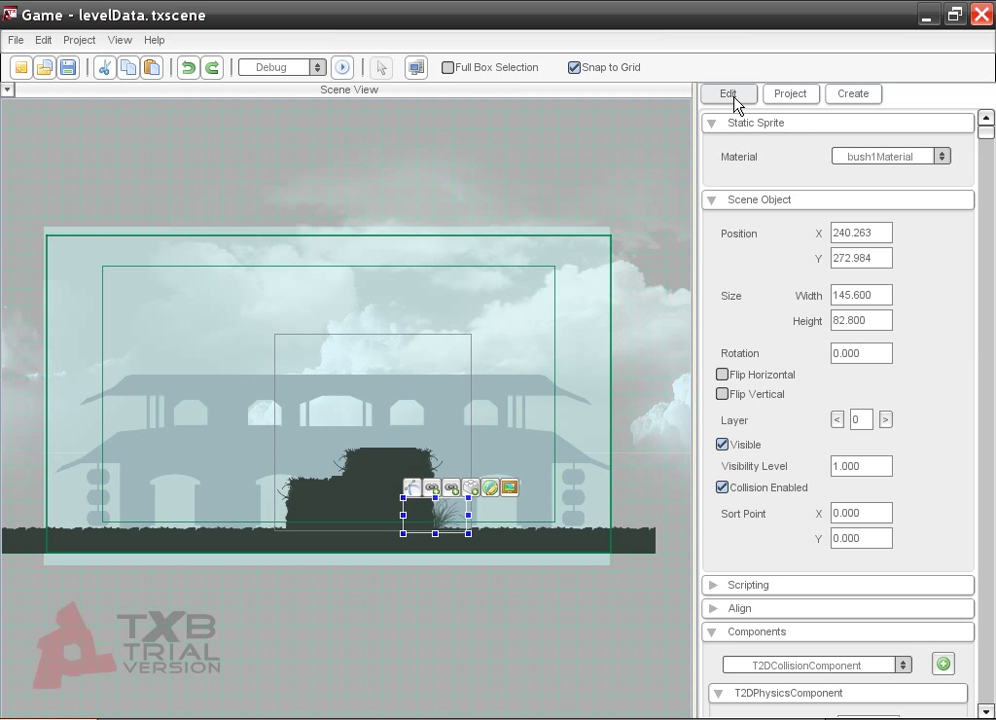
left_click(722, 487)
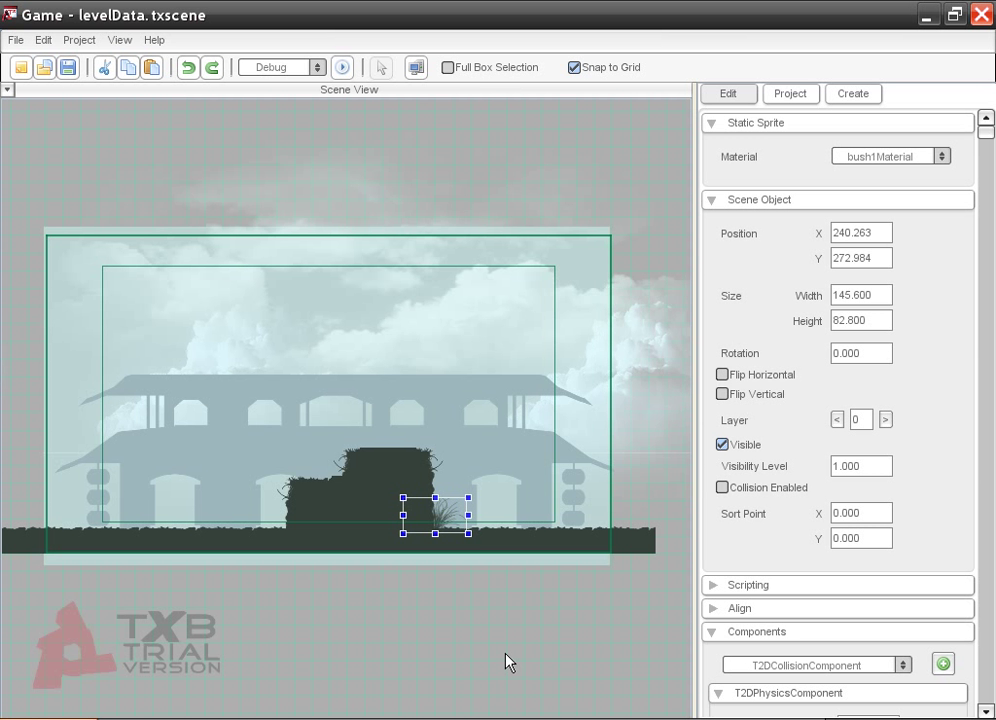
mouse_move(448, 520)
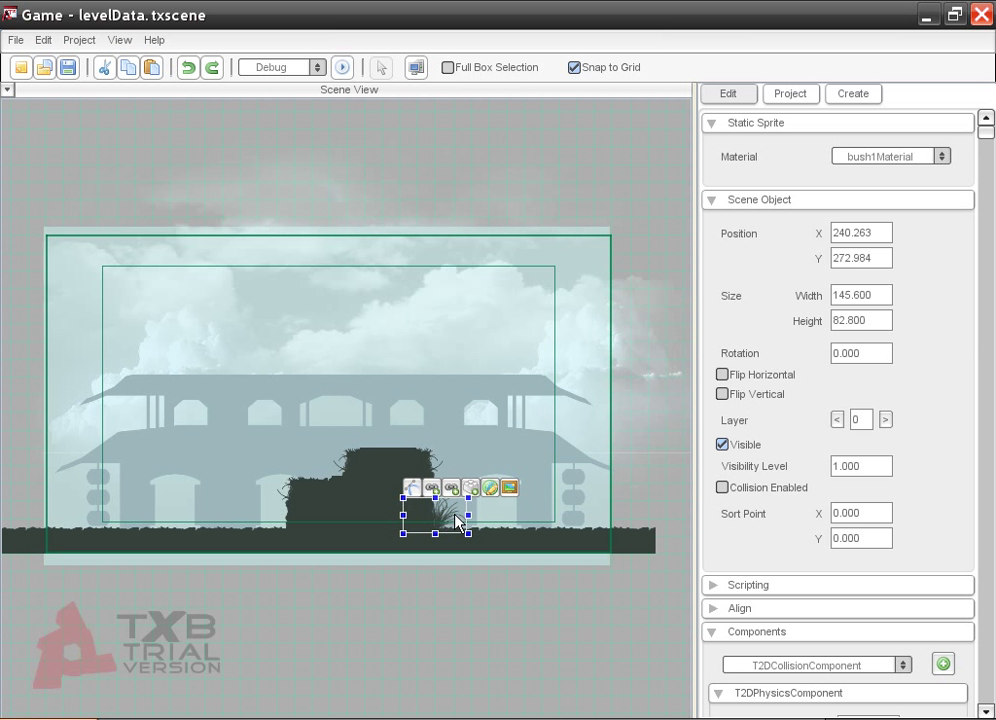
left_click_drag(448, 520, 289, 530)
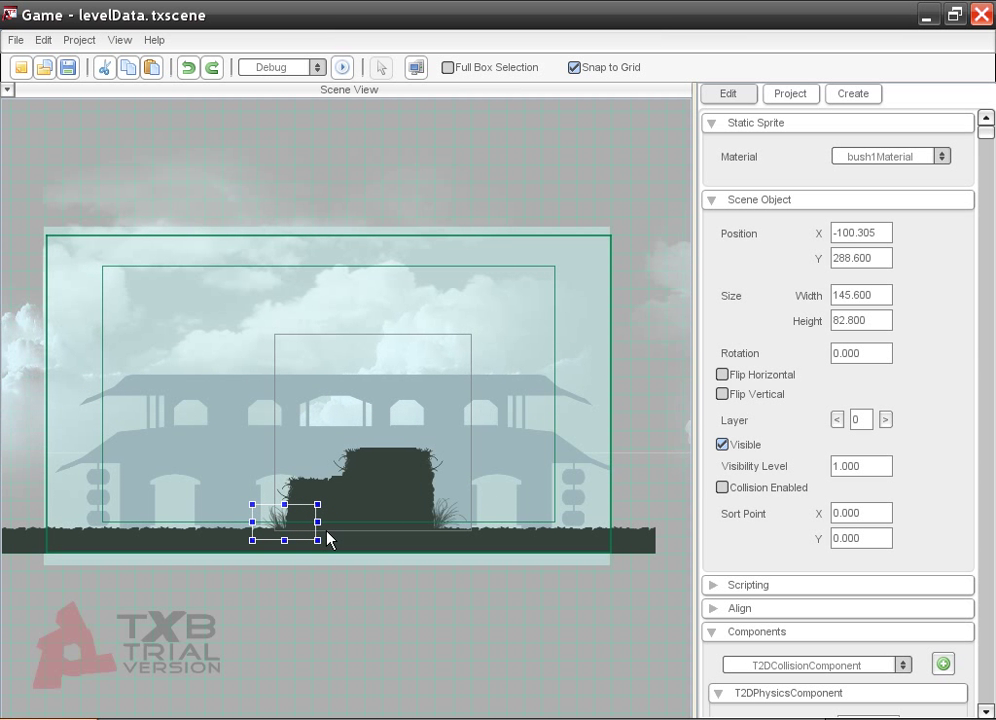
left_click(410, 515)
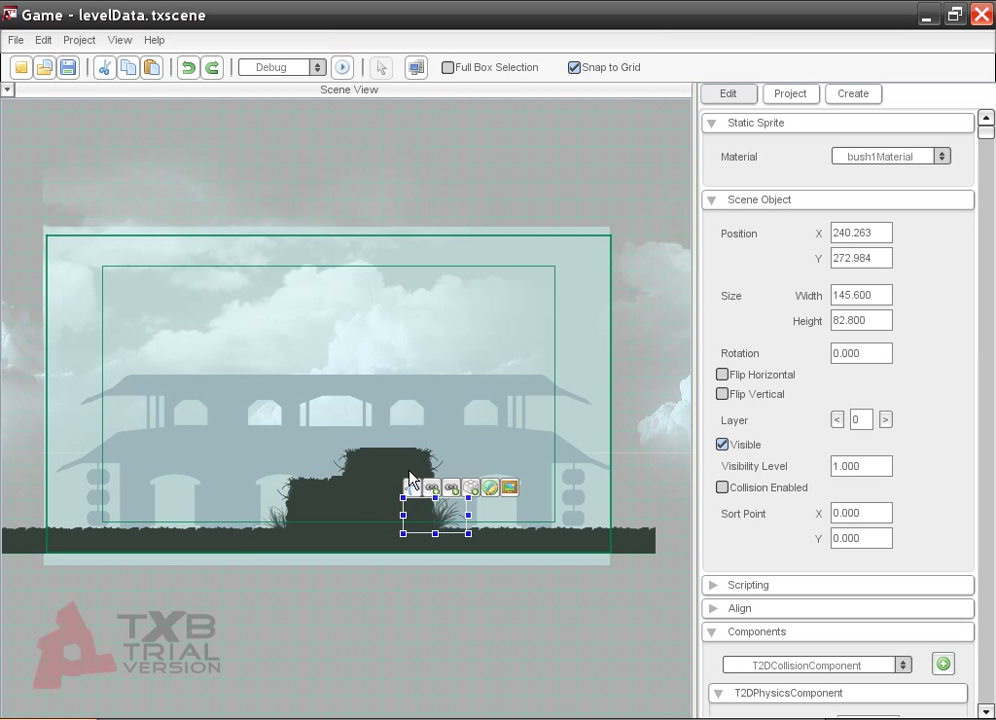
left_click_drag(450, 513, 420, 446)
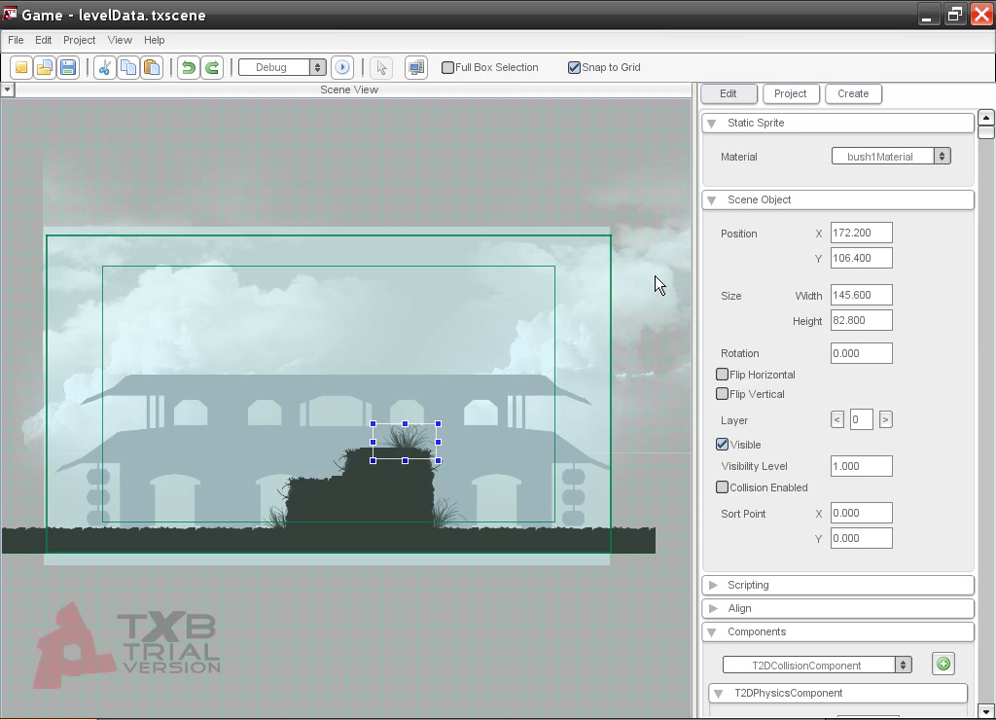
Add another non-colliding grass tuft on the ground left of the block
left_click(854, 94)
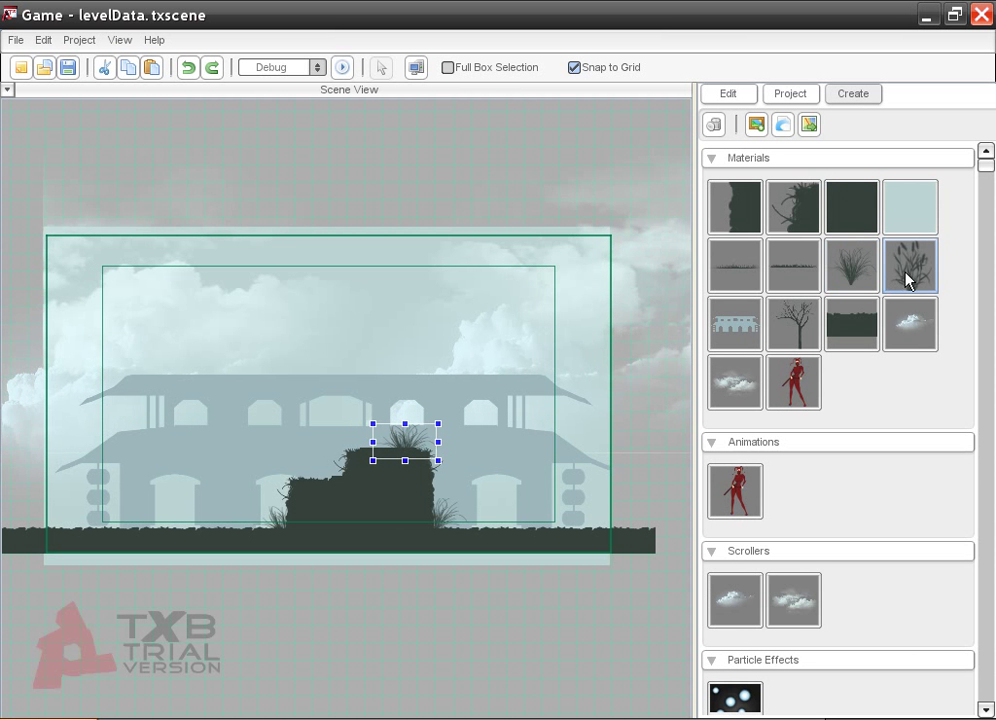
left_click_drag(908, 279, 503, 309)
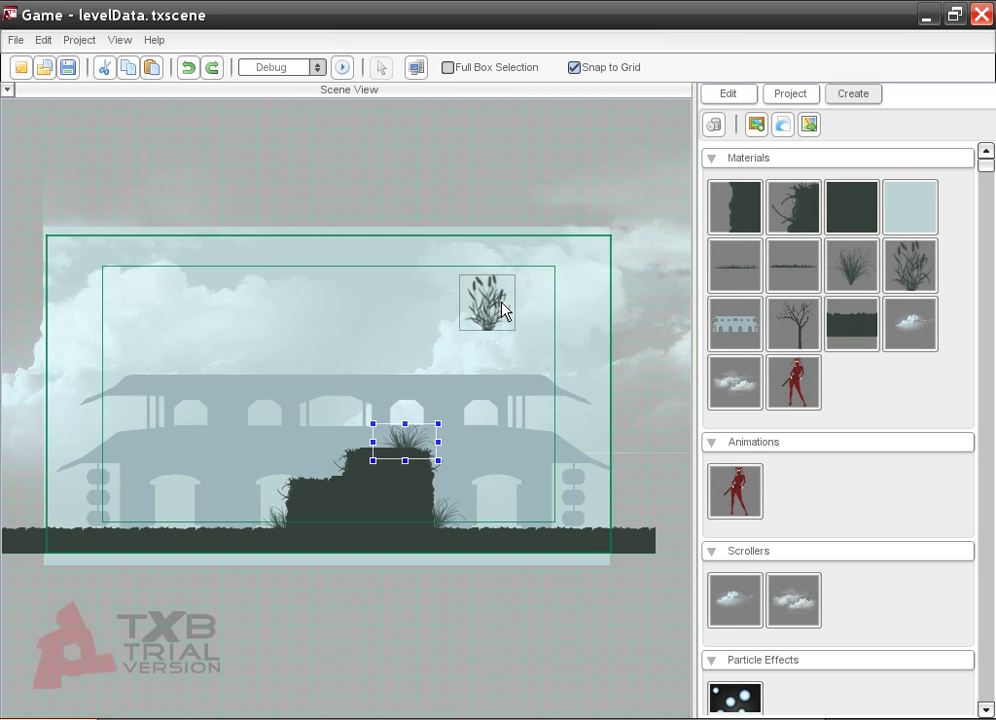
left_click(727, 94)
left_click(722, 488)
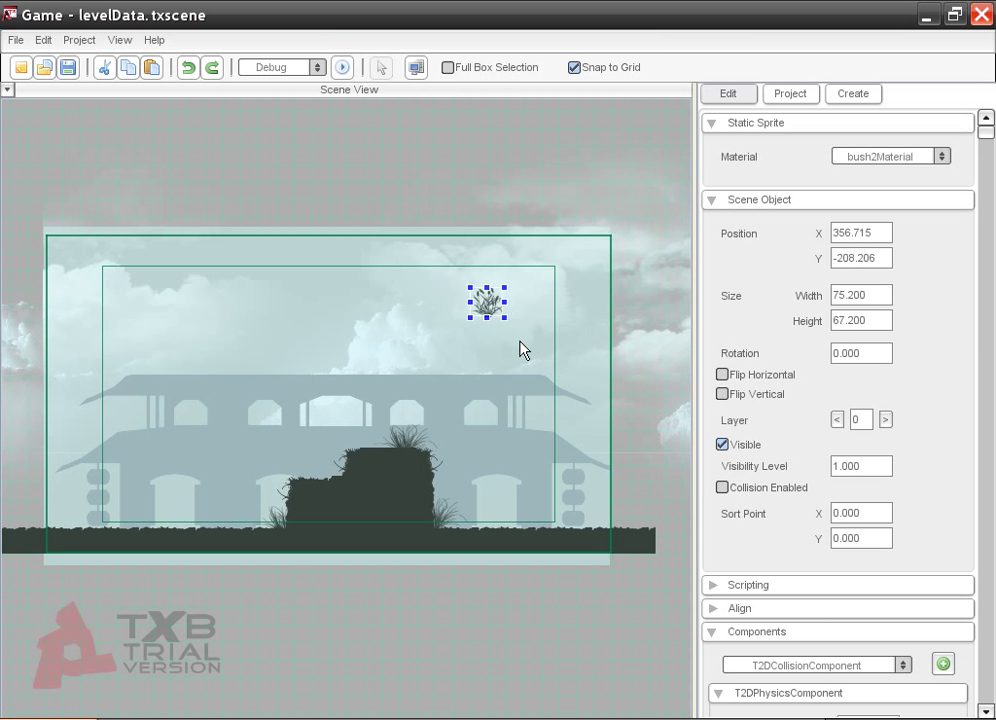
left_click_drag(486, 309, 523, 438)
left_click_drag(523, 493, 199, 521)
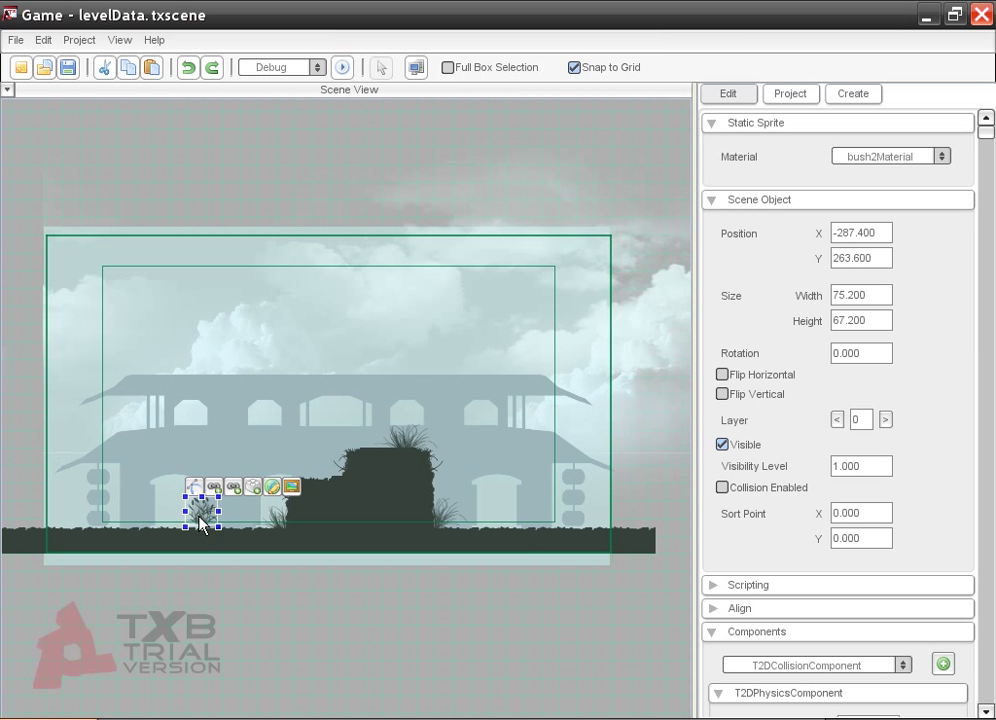
Add the bare tree1Material sprite with collision off at the right end of the ground
left_click(853, 94)
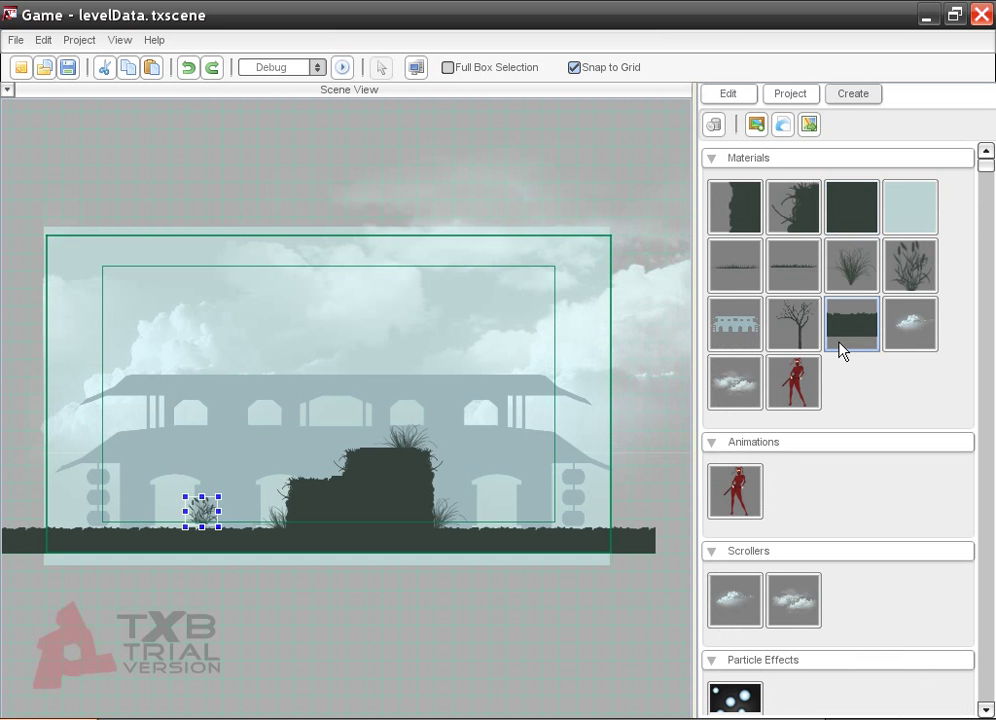
left_click_drag(795, 322, 470, 333)
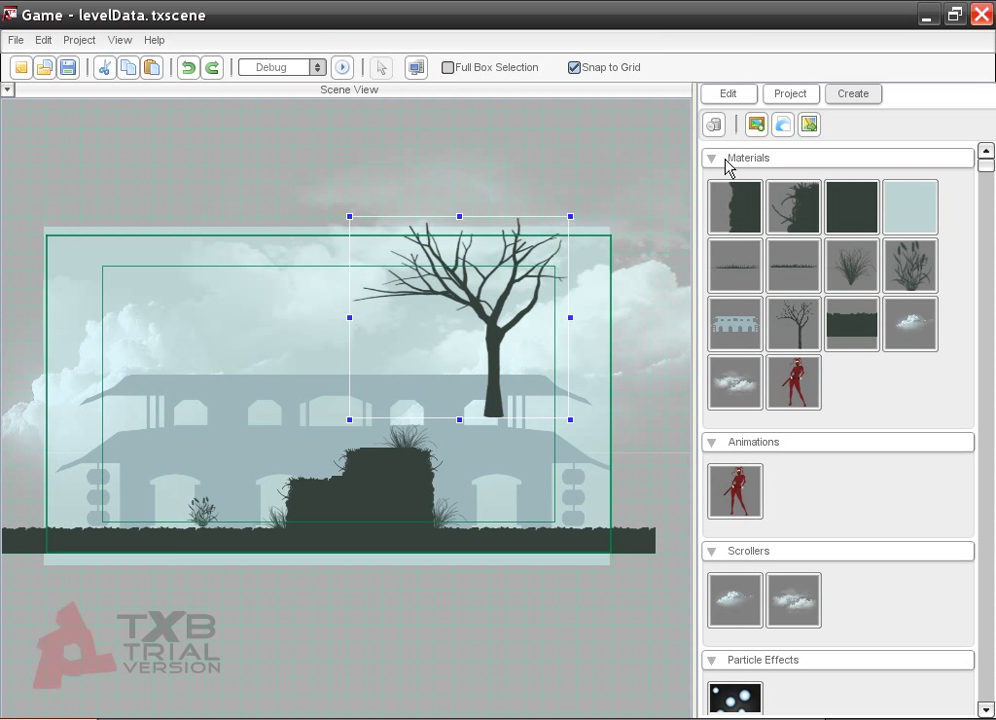
left_click(728, 94)
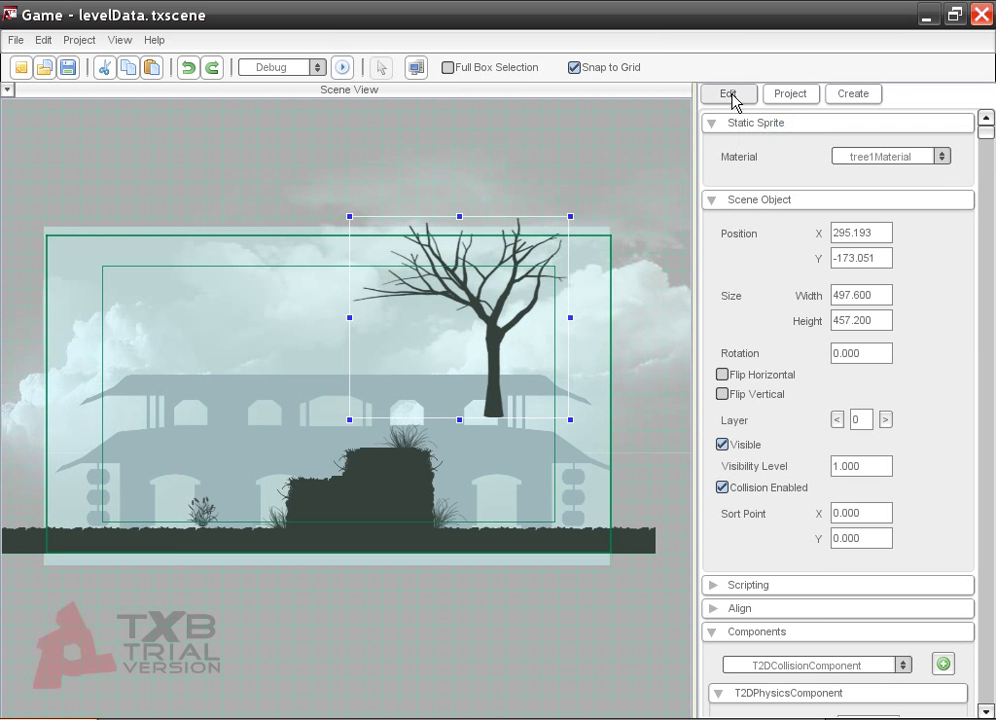
left_click(722, 488)
left_click_drag(499, 373, 604, 503)
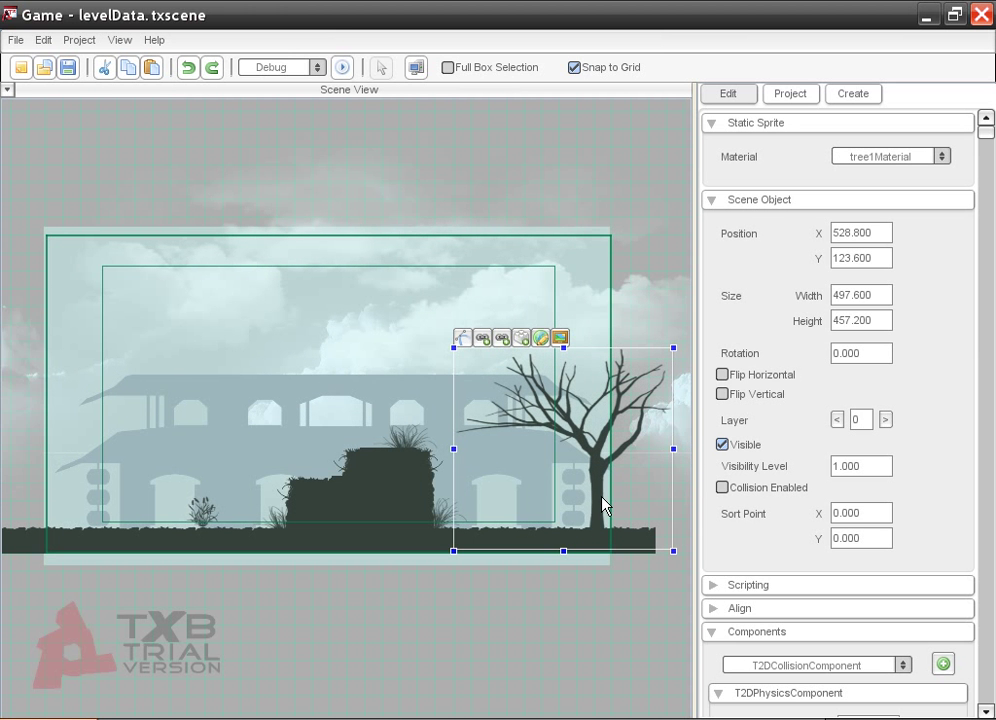
Zoom the scene view out and back in to check the tree, then show the materials library
scroll(604, 503, "down", 2)
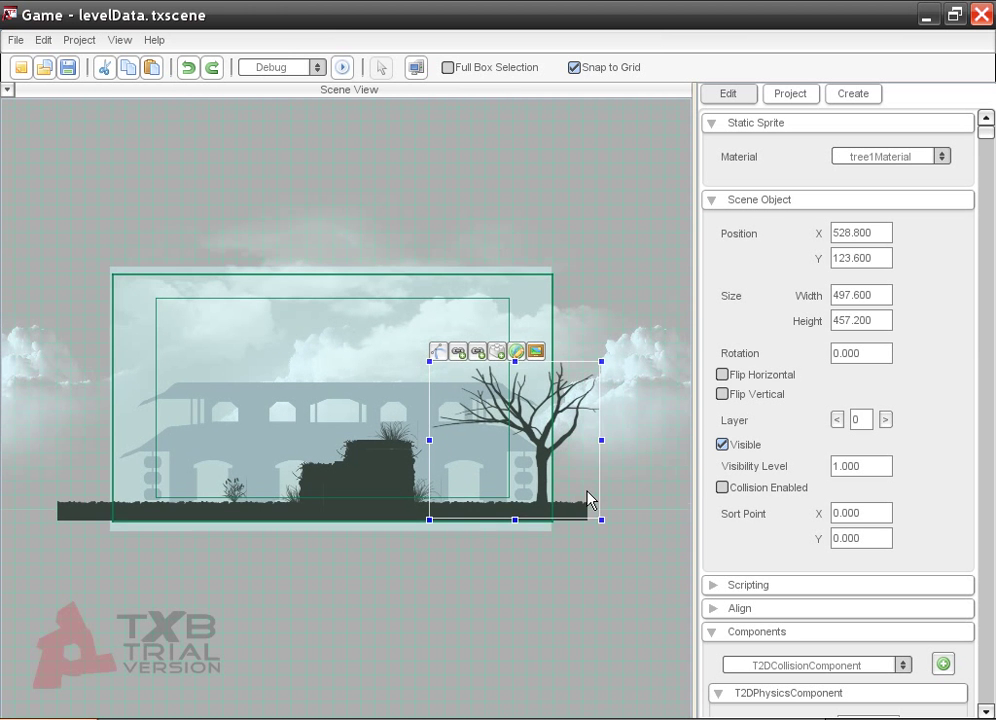
scroll(590, 497, "down", 4)
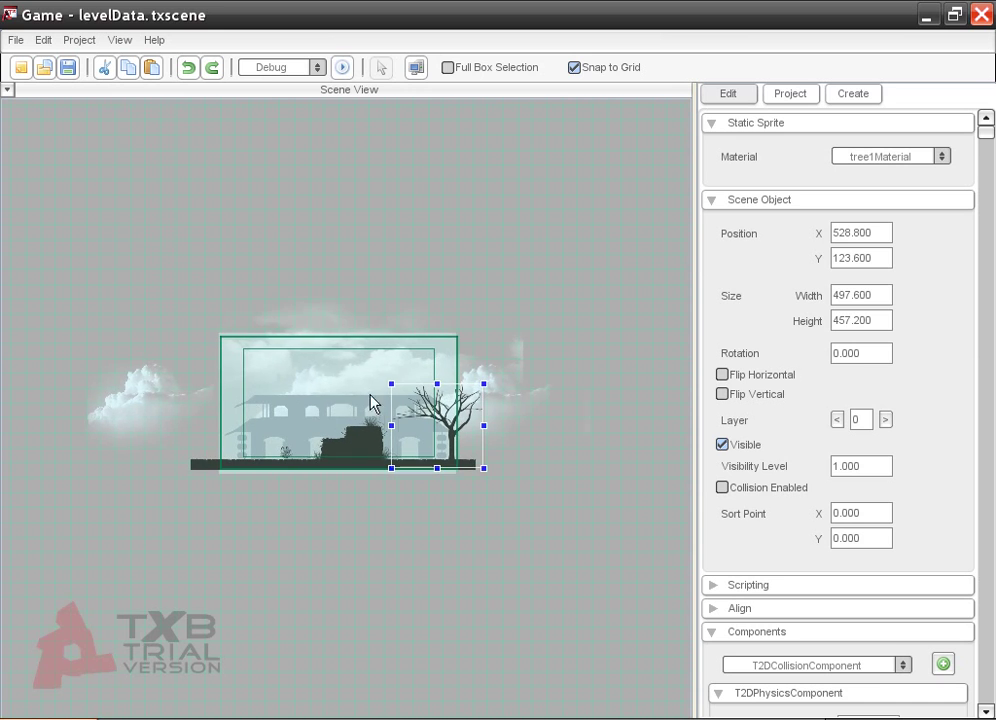
scroll(494, 378, "down", 3)
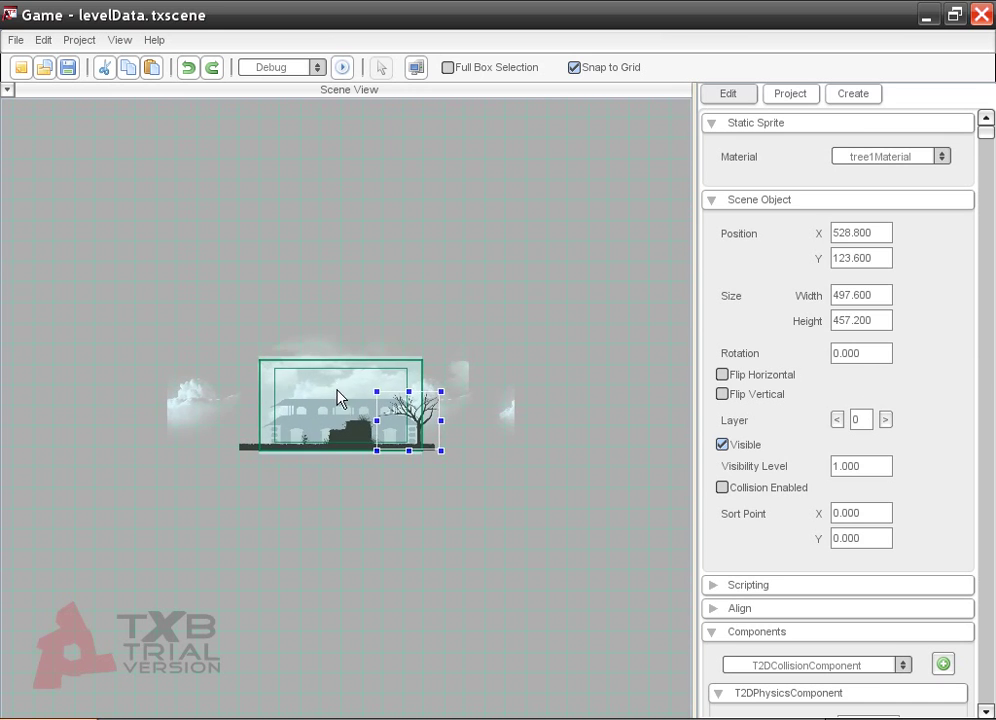
scroll(552, 450, "up", 5)
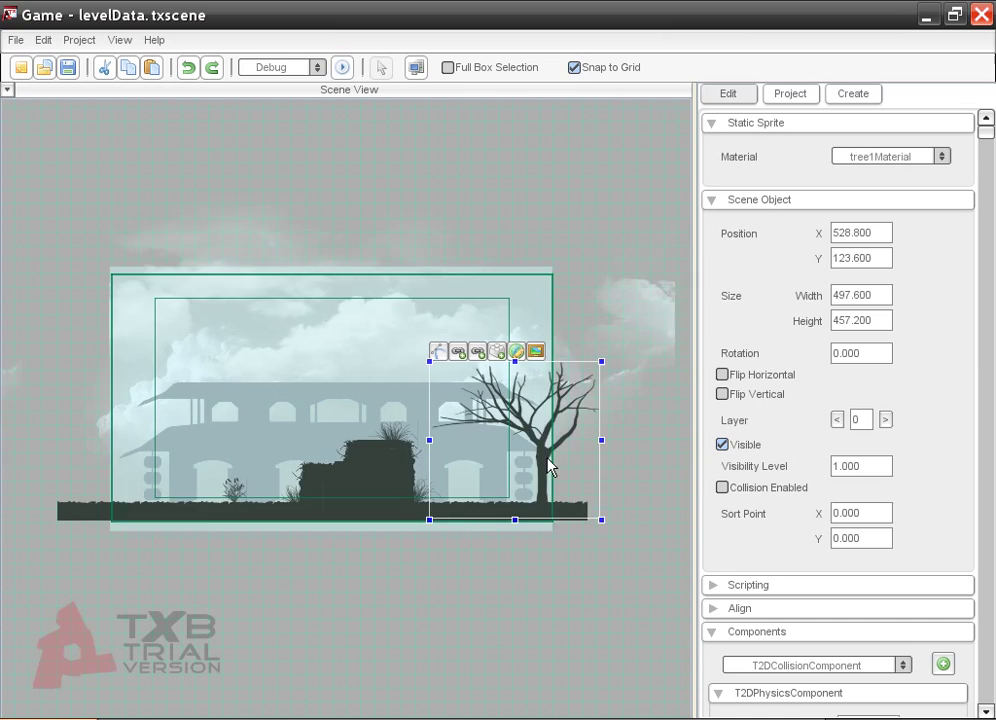
scroll(548, 465, "up", 2)
scroll(540, 462, "down", 1)
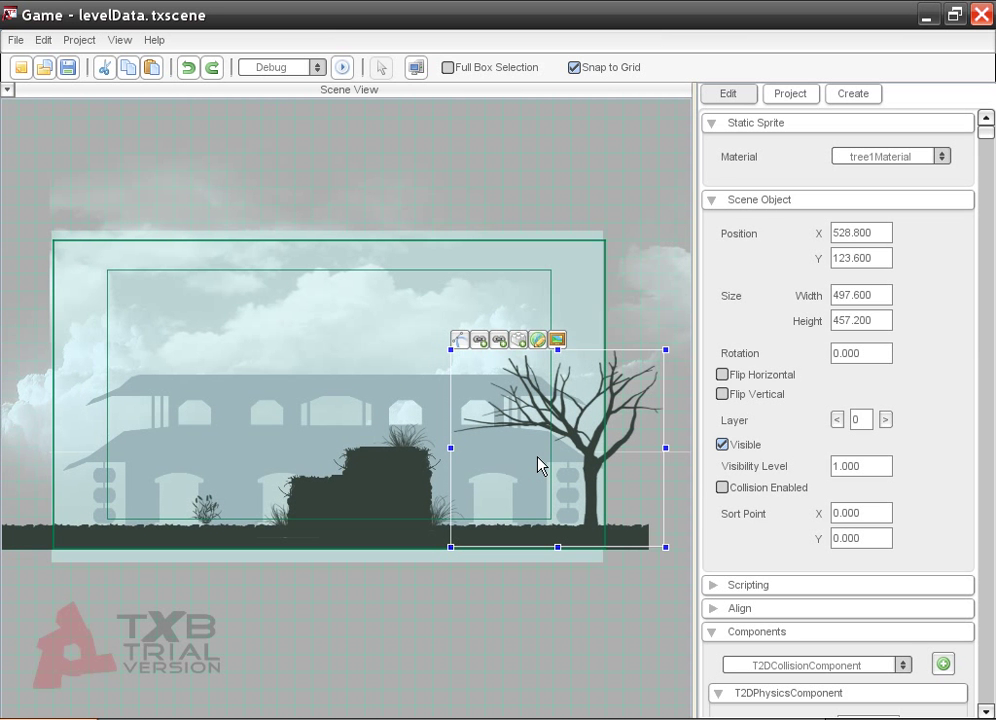
scroll(538, 463, "down", 1)
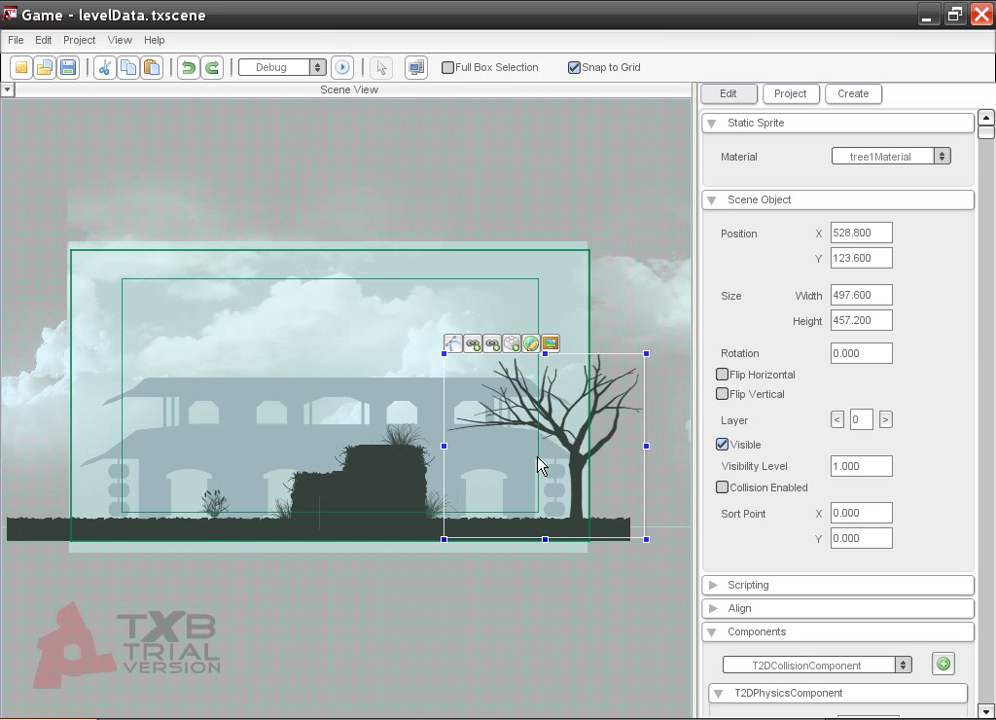
left_click(853, 93)
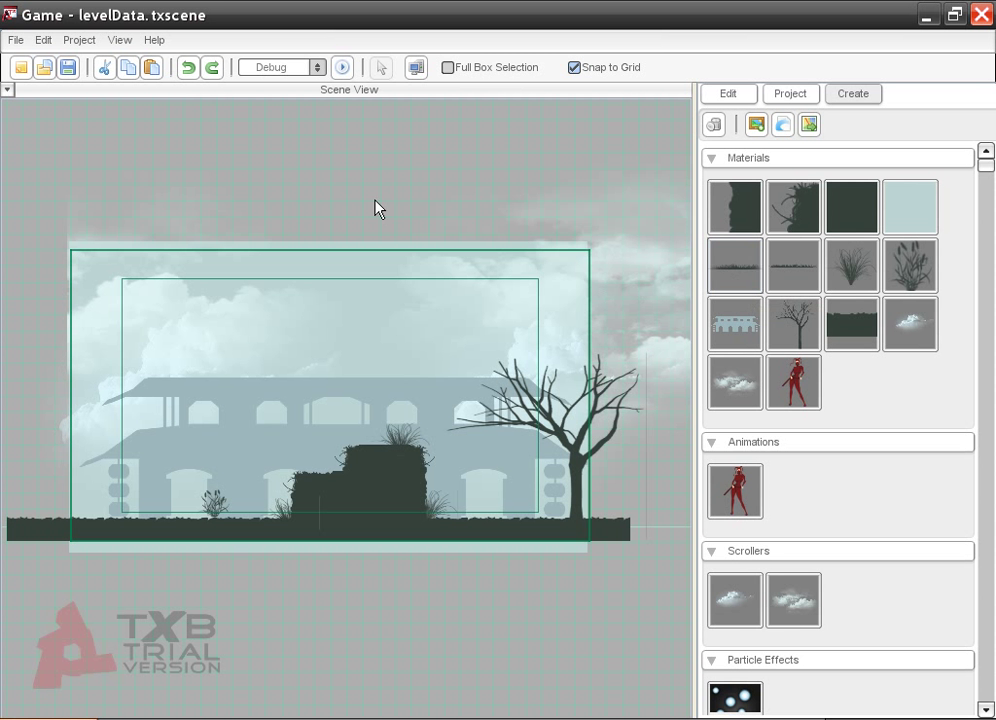
Add a grassMaterial strip with collision off and move it onto the left ground
left_click_drag(375, 207, 390, 217)
left_click(749, 91)
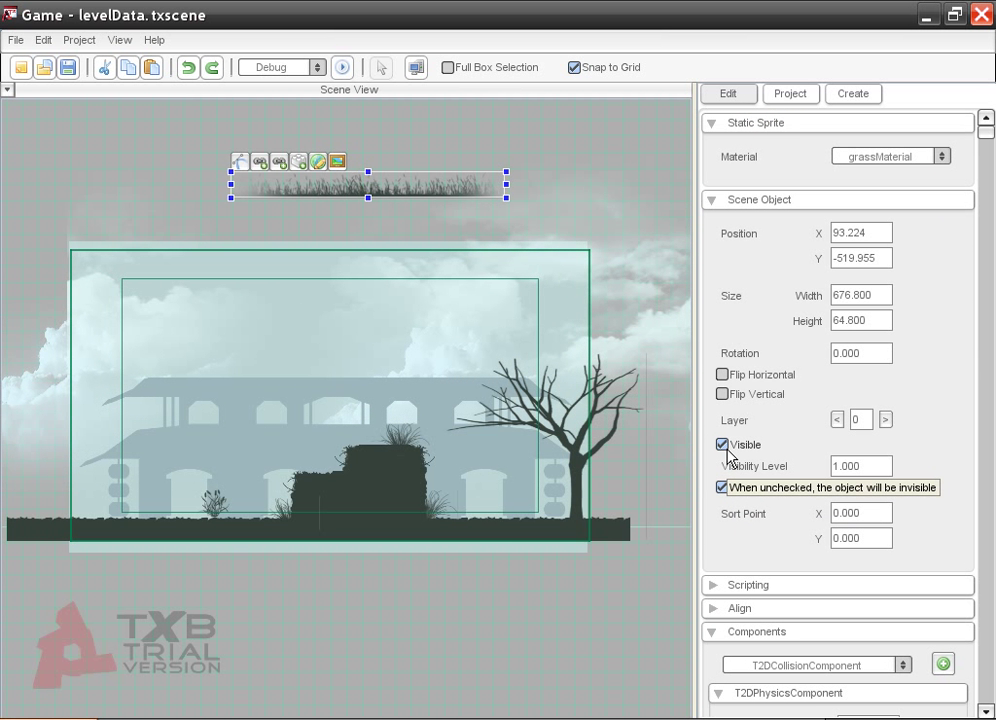
left_click(722, 487)
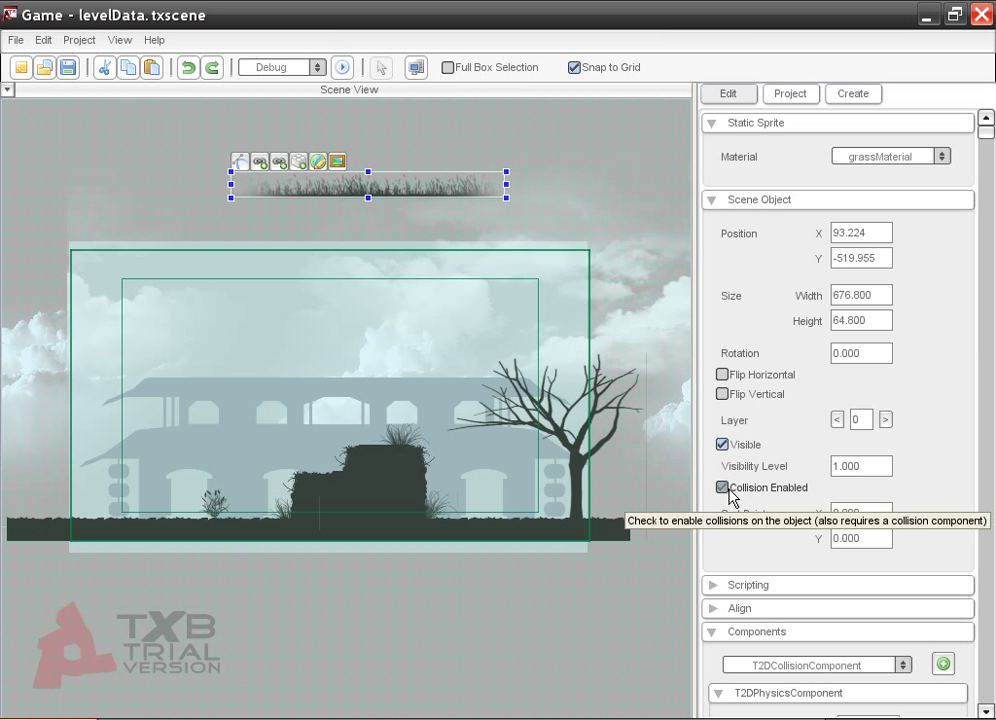
left_click_drag(430, 198, 540, 511)
Copy the grass strip to the right-hand ground and drop a grass2Material sprite into the scene
key("ctrl+c")
key("ctrl+v")
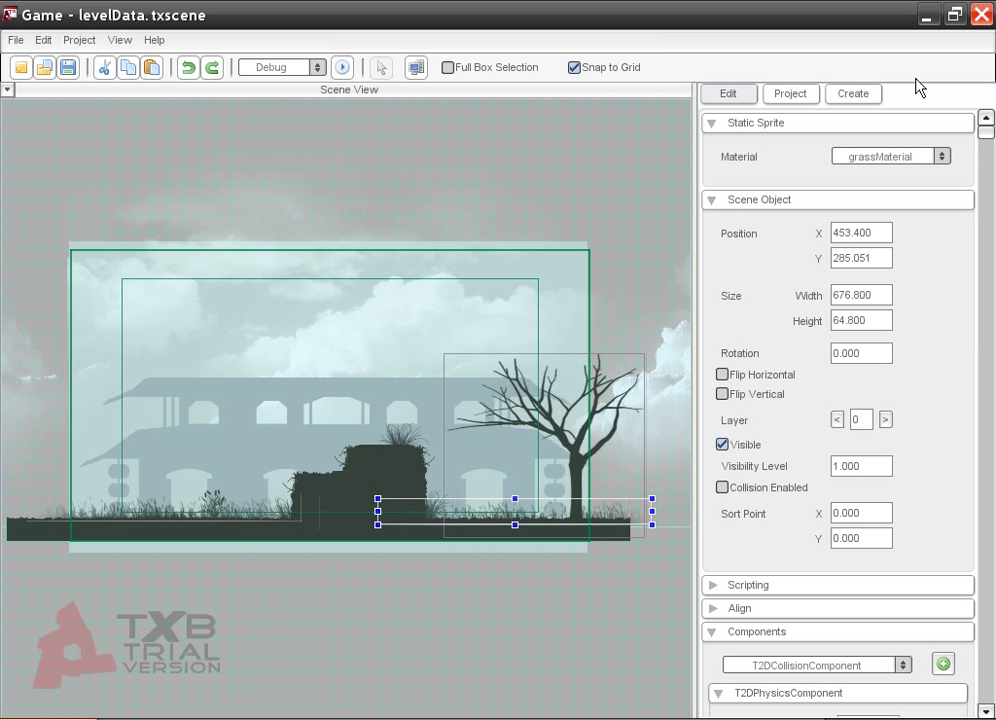
left_click(853, 93)
left_click_drag(800, 267, 446, 441)
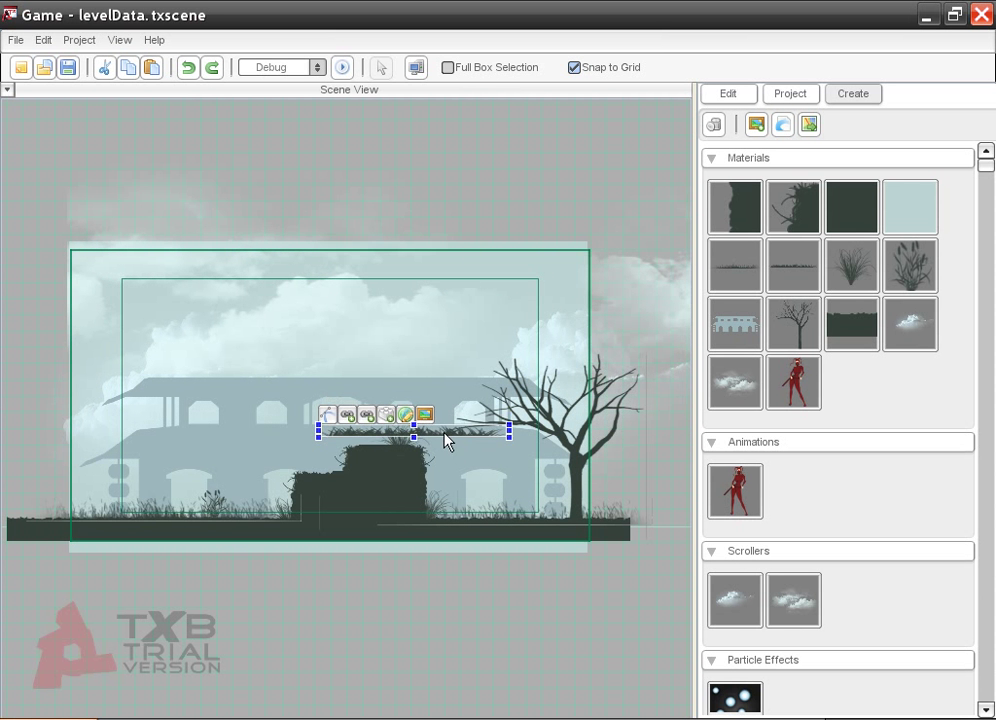
Turn off the grass2Material strip's collision and shorten it to 216.332×31.2 atop the taller block
scroll(446, 431, "up", 2)
left_click(729, 95)
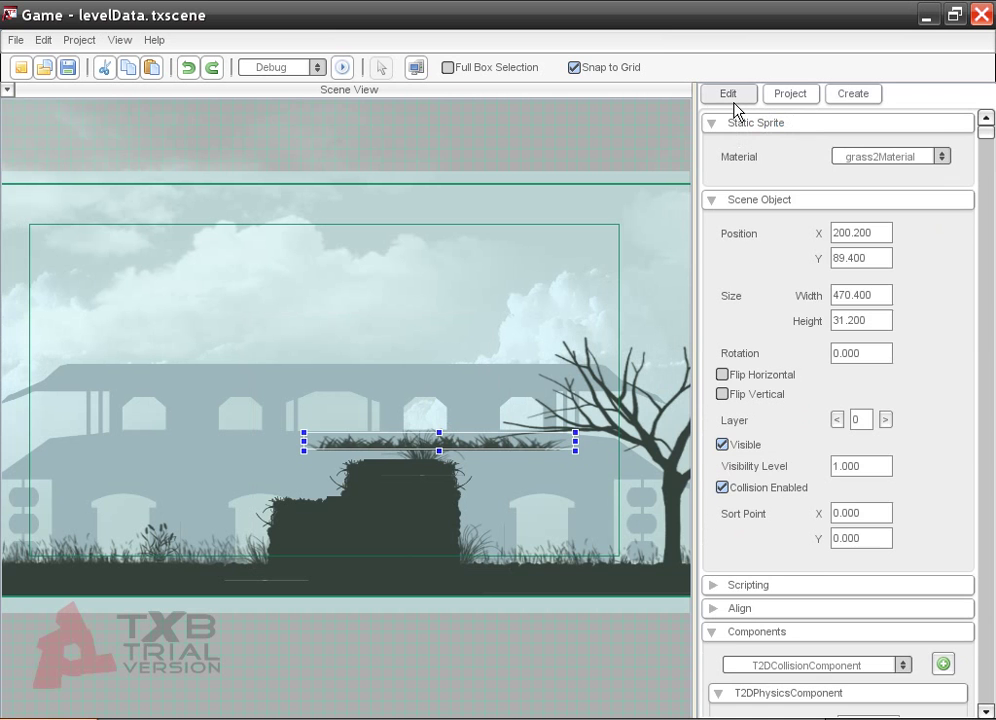
left_click(722, 487)
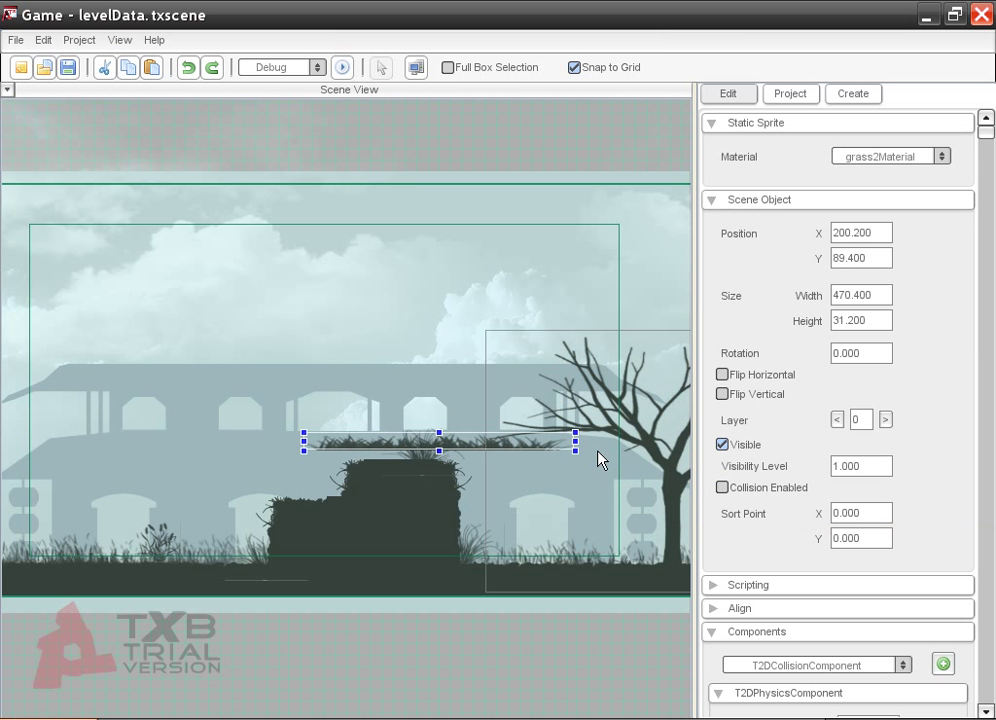
left_click_drag(578, 451, 505, 477)
scroll(450, 470, "up", 1)
scroll(502, 445, "down", 3)
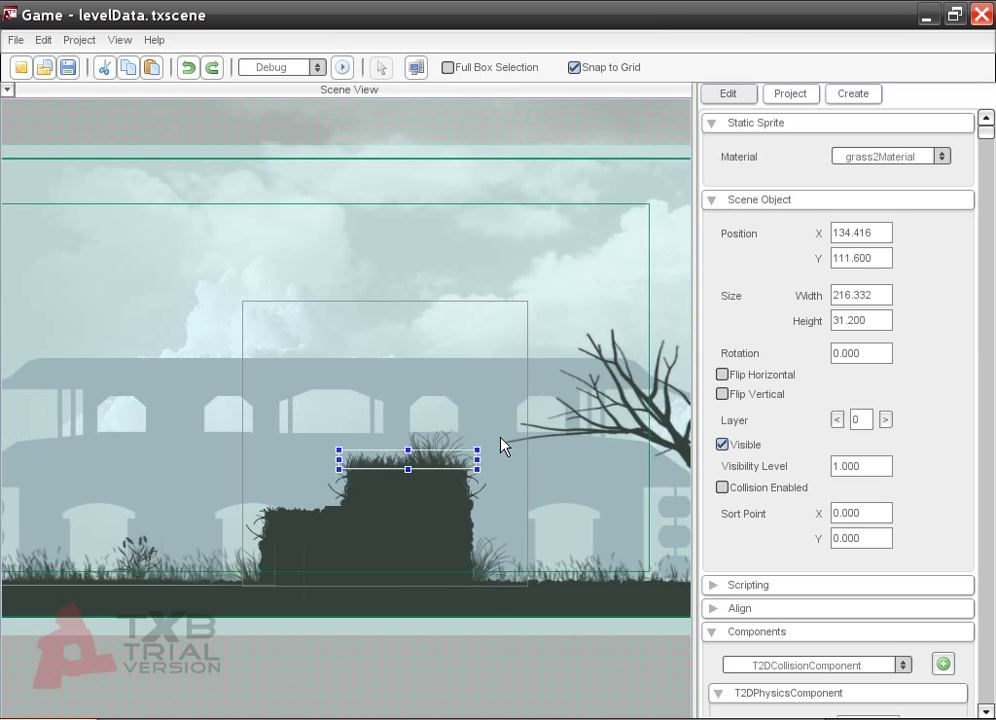
scroll(503, 446, "down", 3)
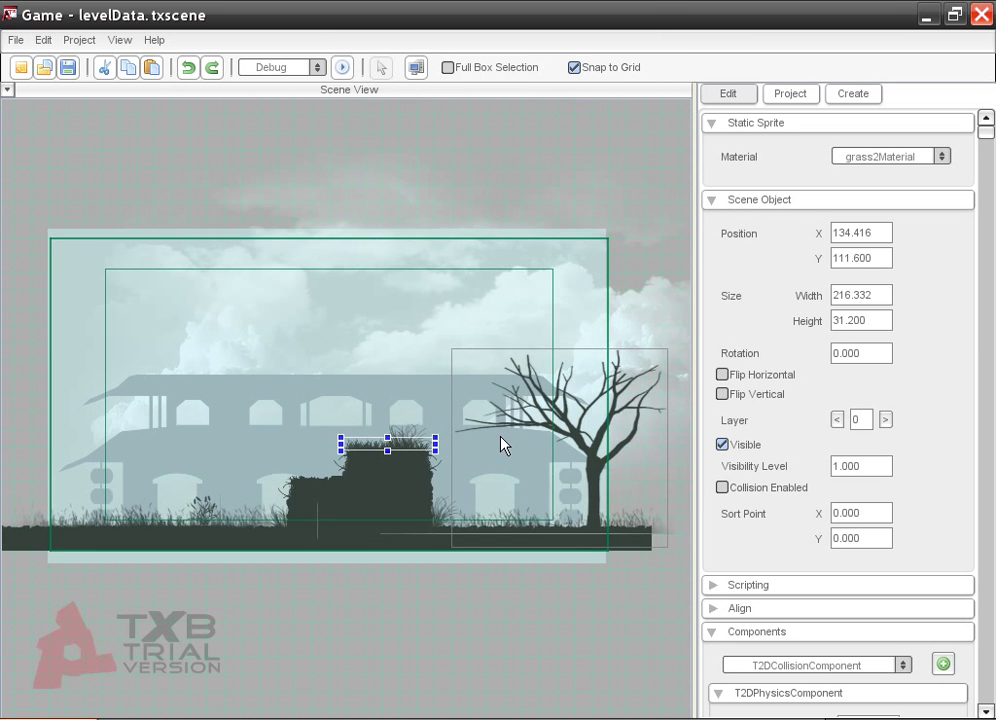
Drop a plain scene object from the Other section over the ground strip and lower its top edge to the ground surface
left_click(505, 578)
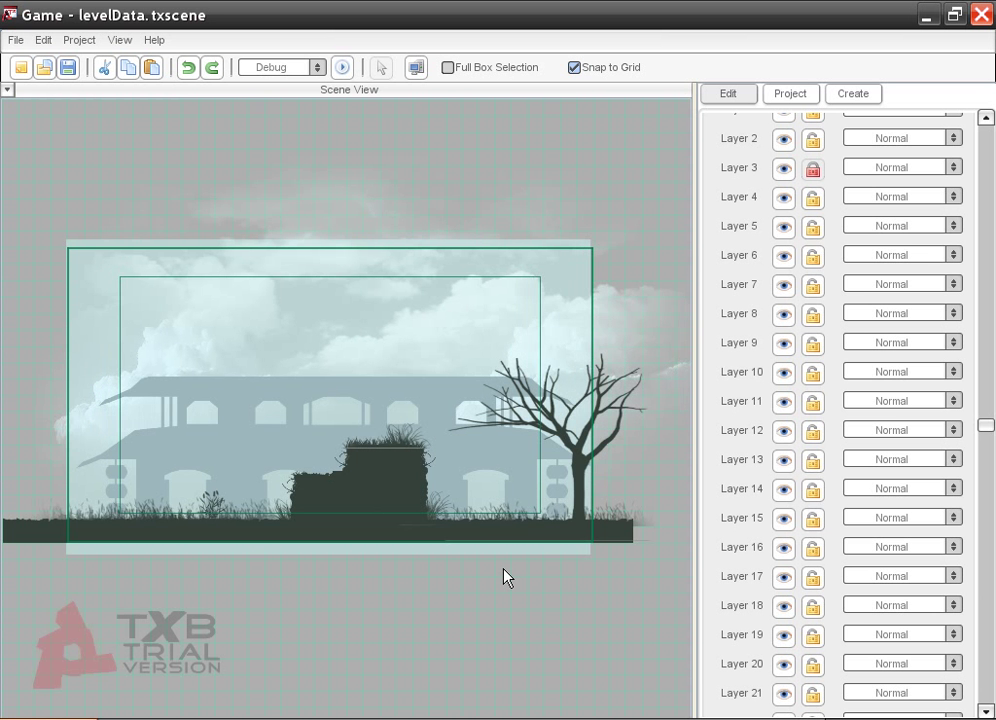
left_click(868, 96)
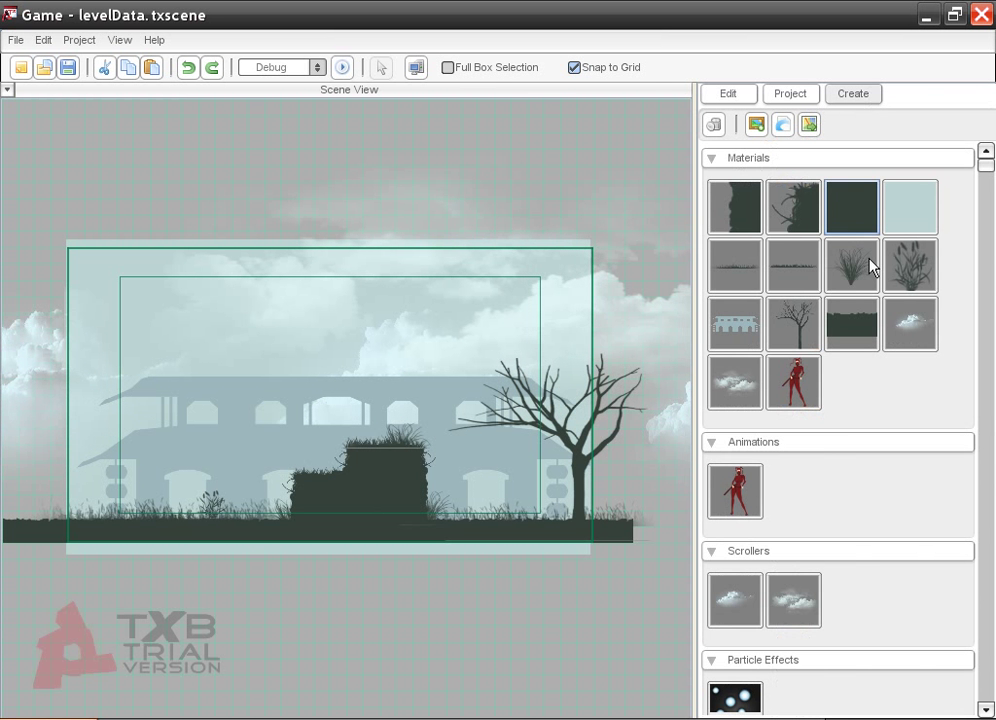
scroll(881, 529, "down", 5)
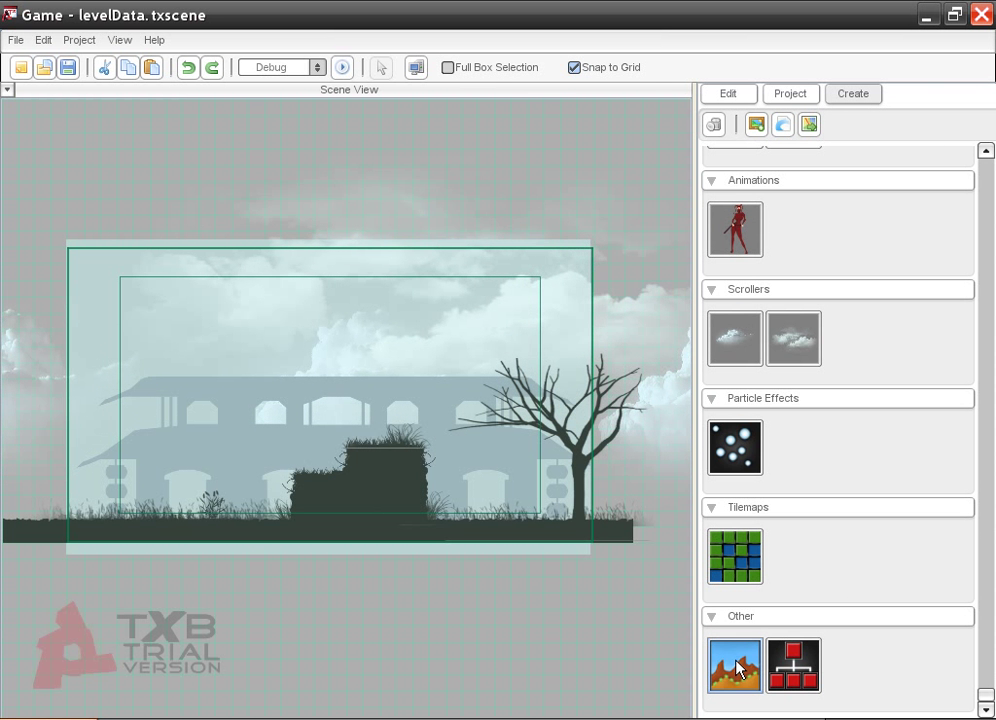
left_click_drag(738, 668, 621, 545)
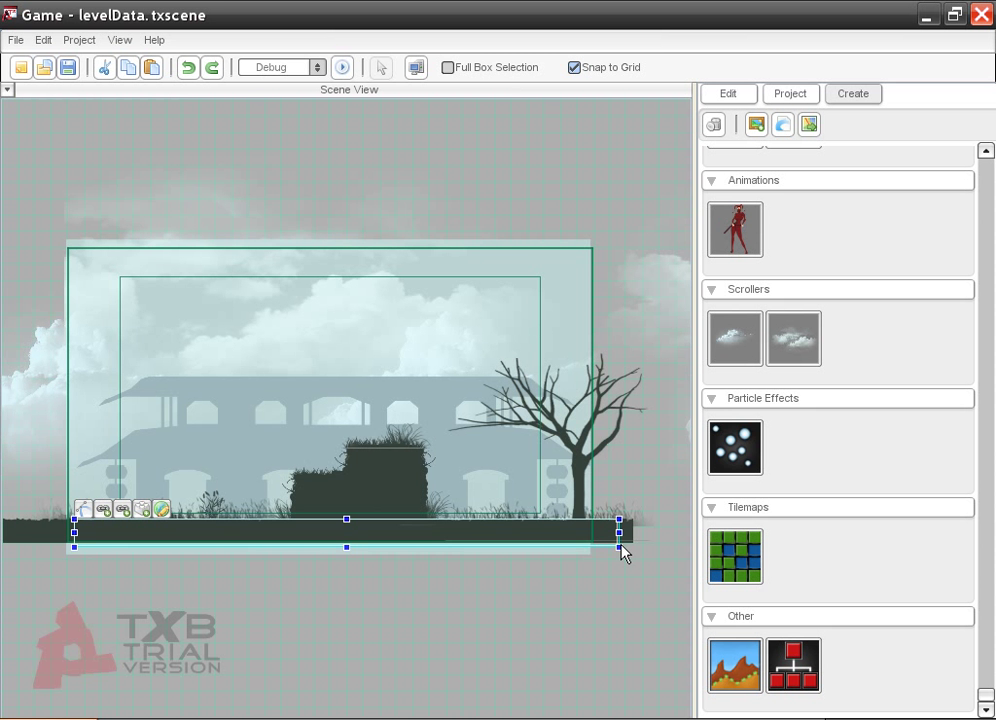
scroll(440, 612, "up", 5)
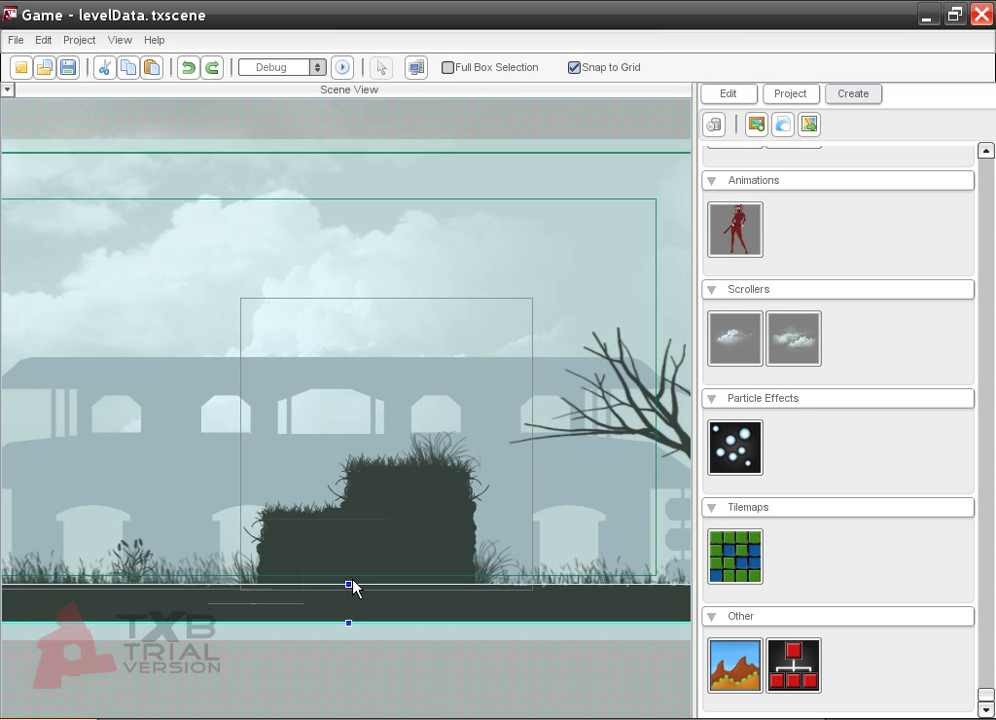
mouse_move(352, 594)
left_mouse_down()
mouse_move(358, 605)
mouse_move(358, 597)
left_mouse_up()
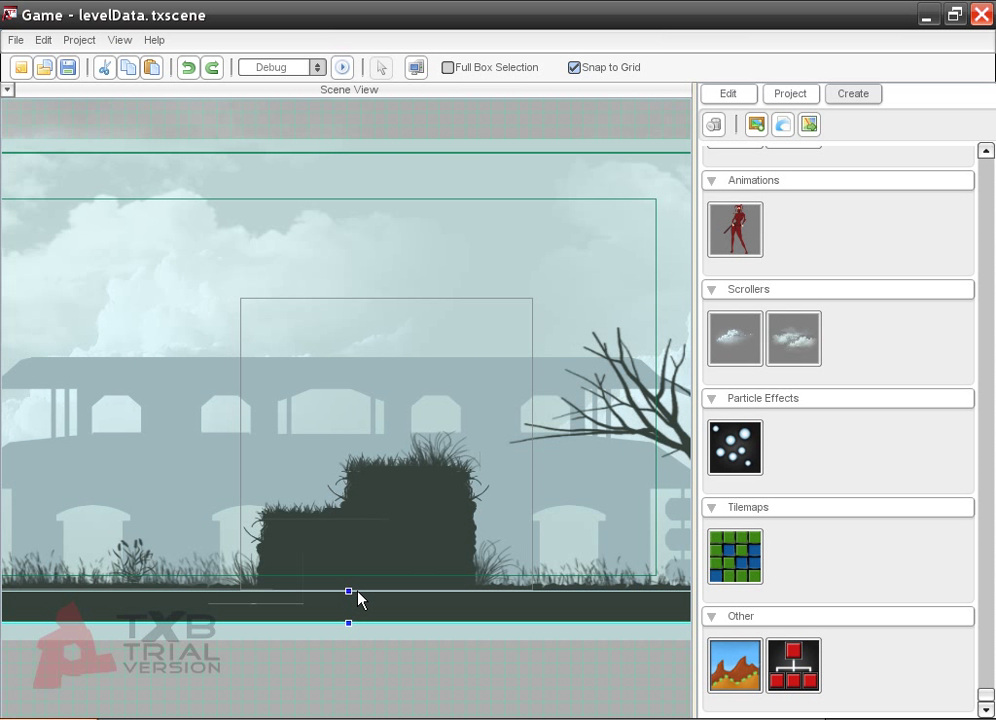
Add a T2DCollisionComponent to the 1329.420×50 ground object, then deselect it
left_click(722, 94)
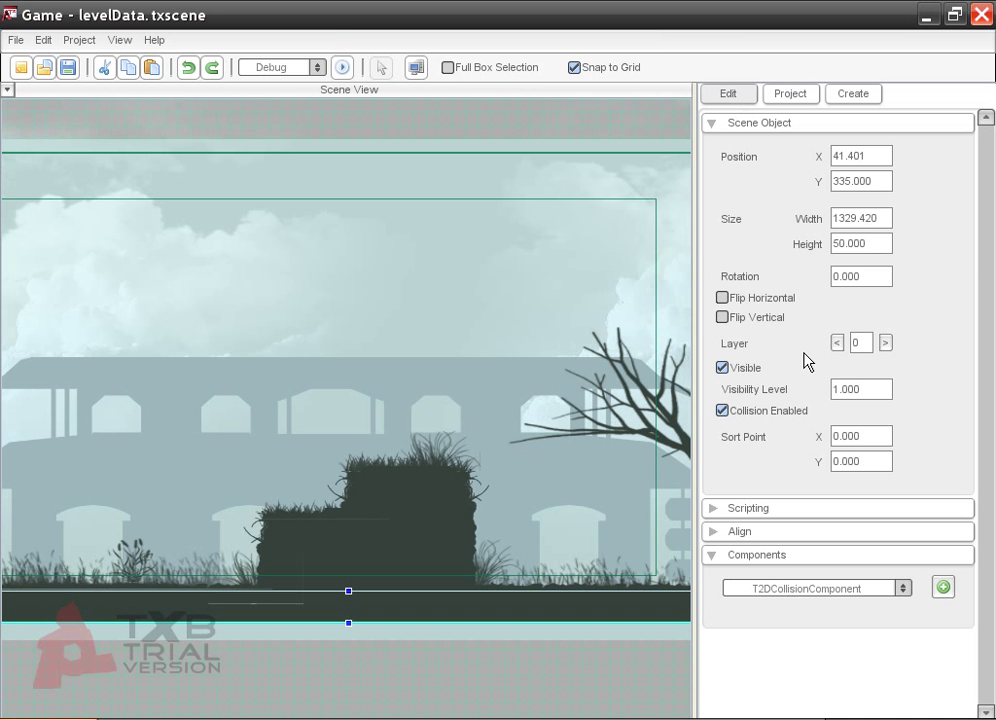
left_click(903, 589)
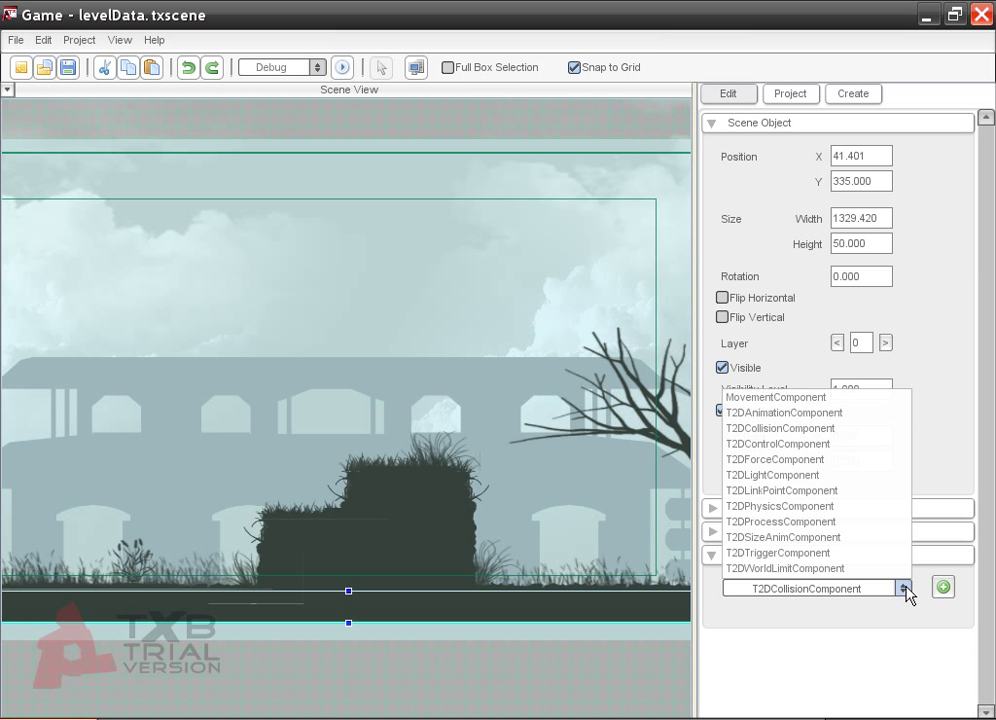
left_click(816, 430)
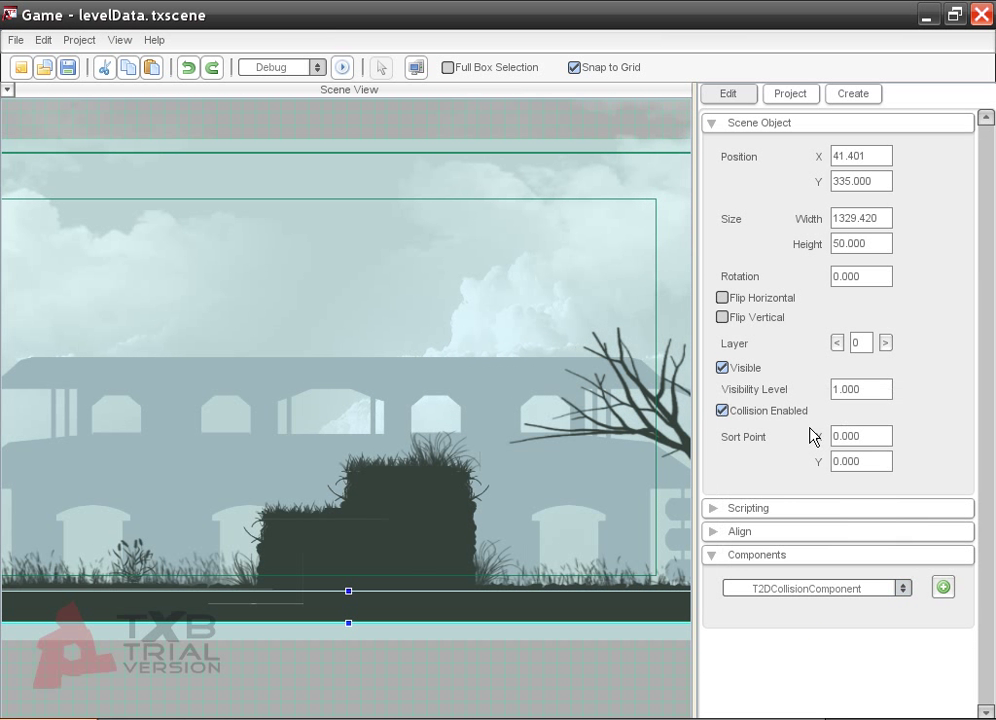
left_click(943, 587)
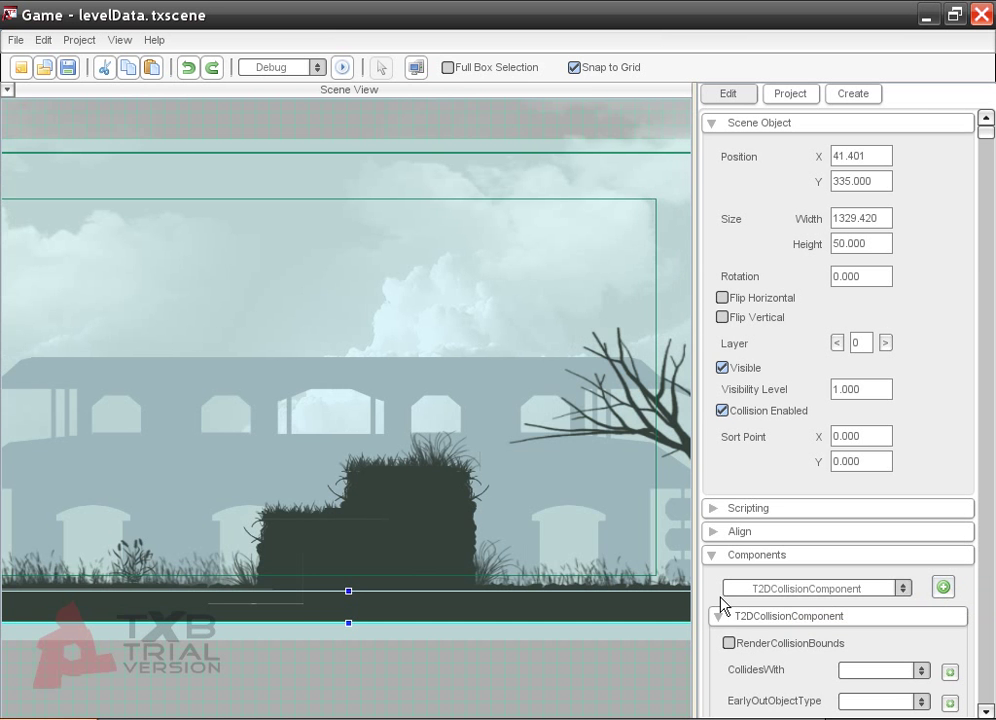
scroll(514, 627, "down", 3)
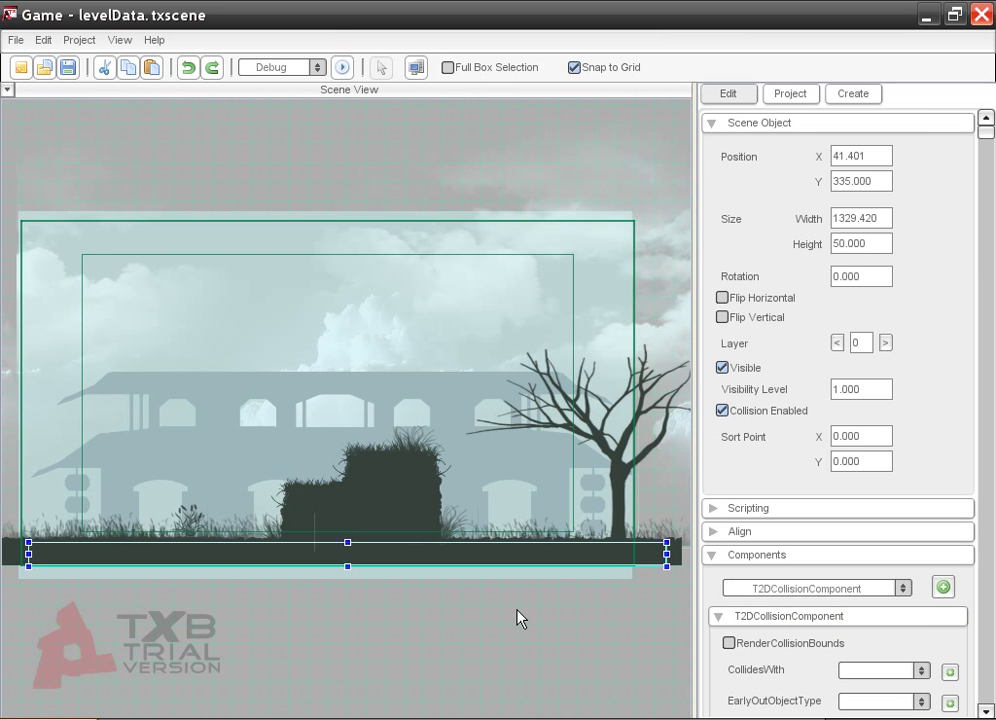
left_click(517, 610)
scroll(517, 610, "down", 1)
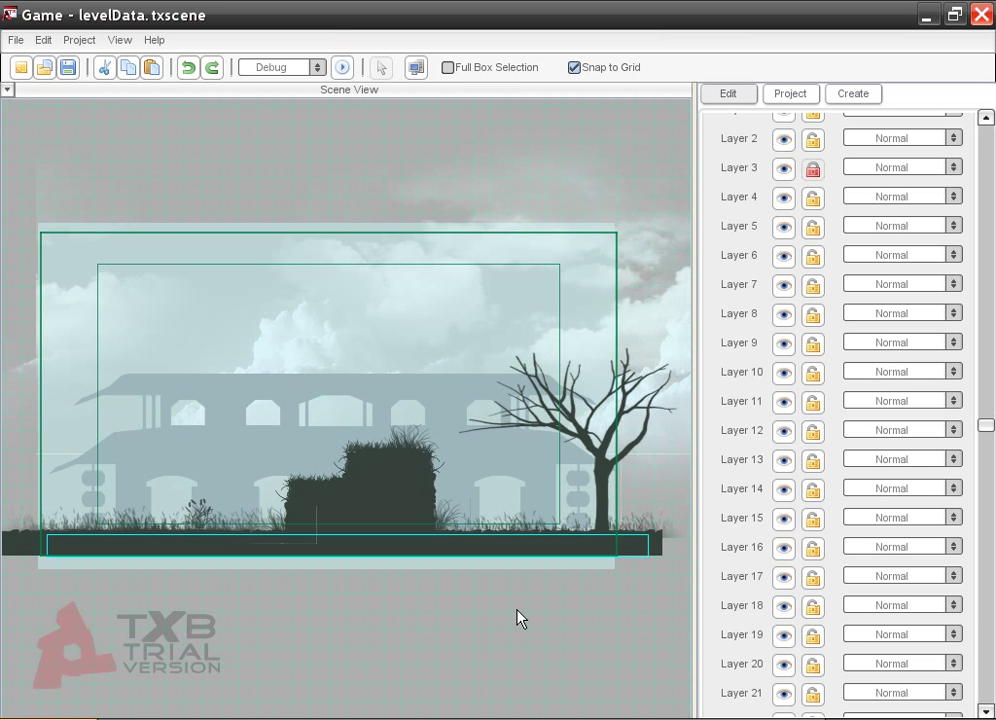